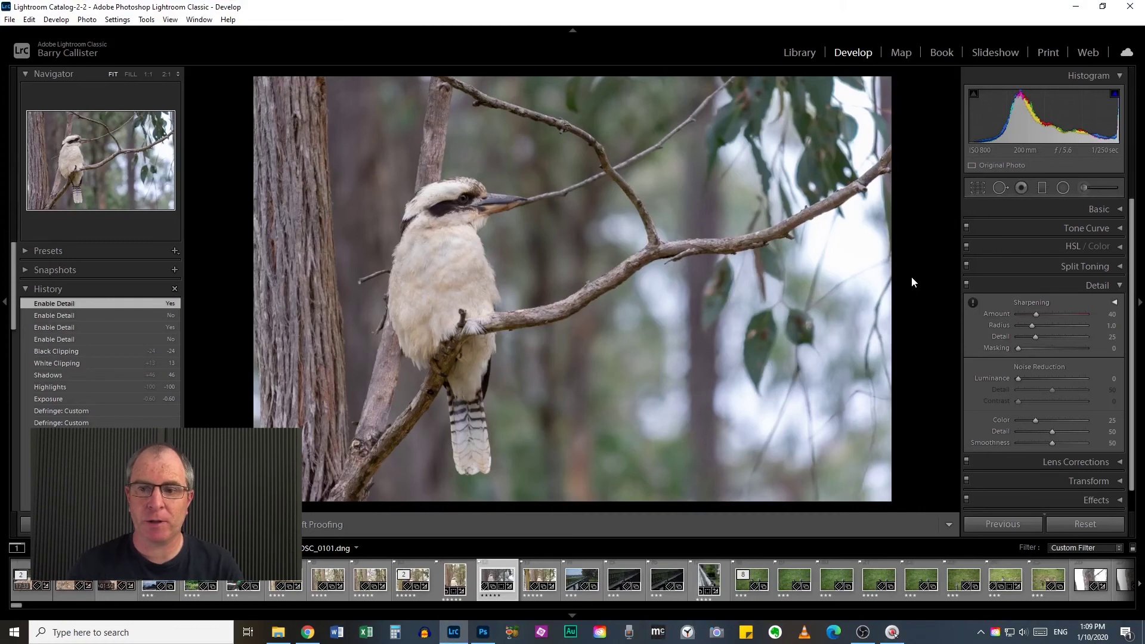
Step: Show the exposure and lens info overlay on the photo and examine the kookaburra's head and feathers at 1:1
key(i)
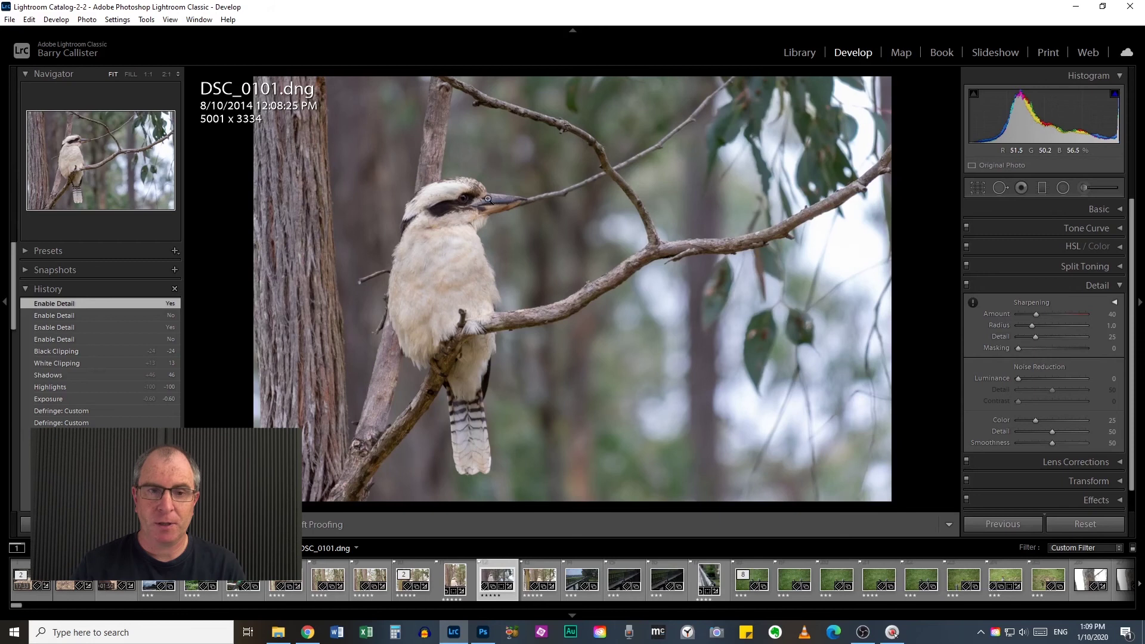
key(i)
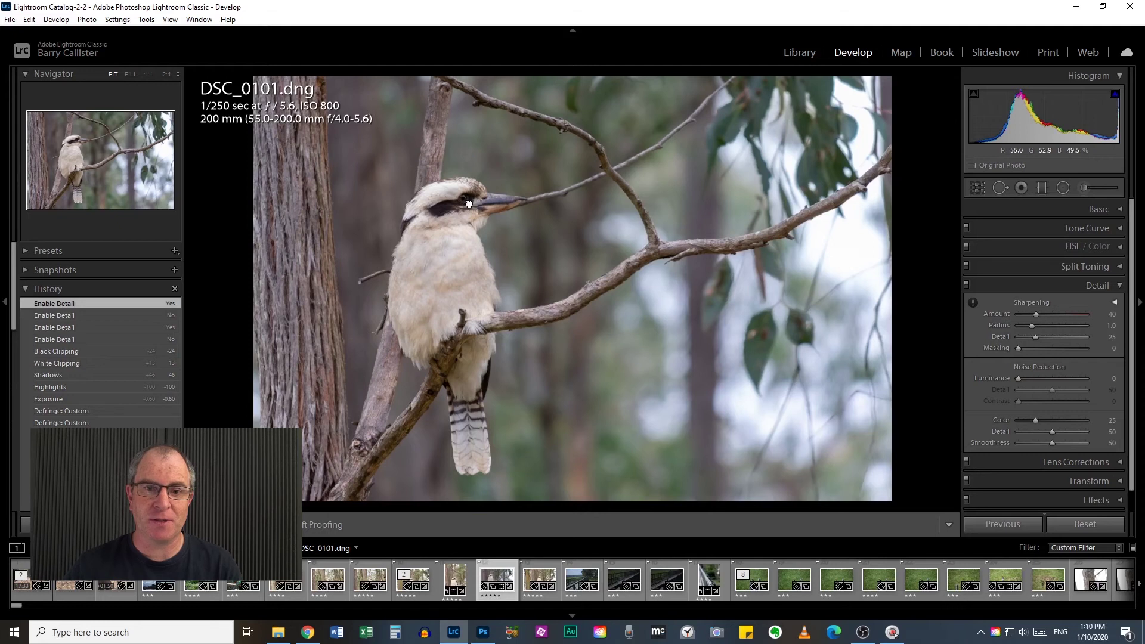
click(470, 204)
drag(444, 249, 527, 268)
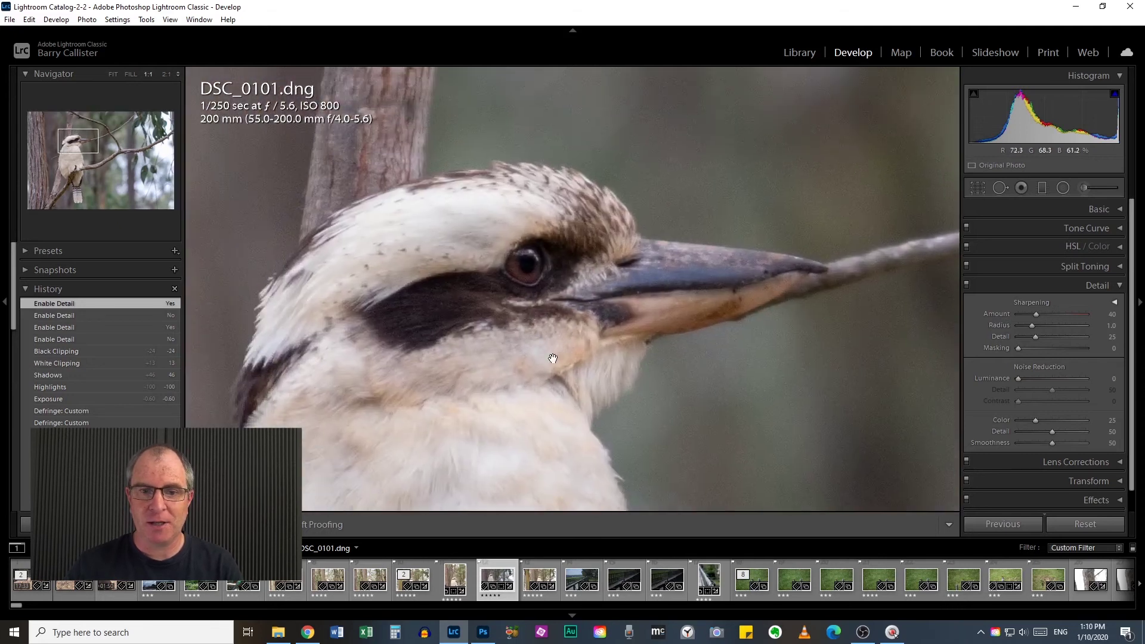
drag(431, 355, 469, 301)
drag(488, 409, 524, 102)
drag(585, 433, 541, 217)
click(560, 386)
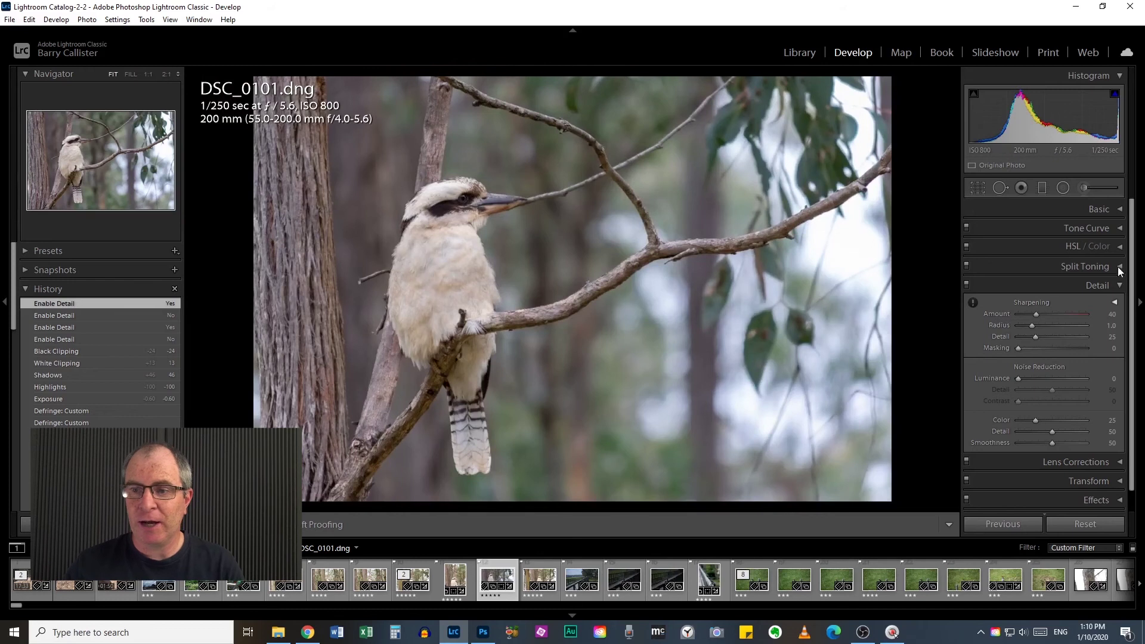
Step: Review the photo's Basic, Lens Corrections and Detail develop settings, leaving the Detail settings expanded
click(1118, 286)
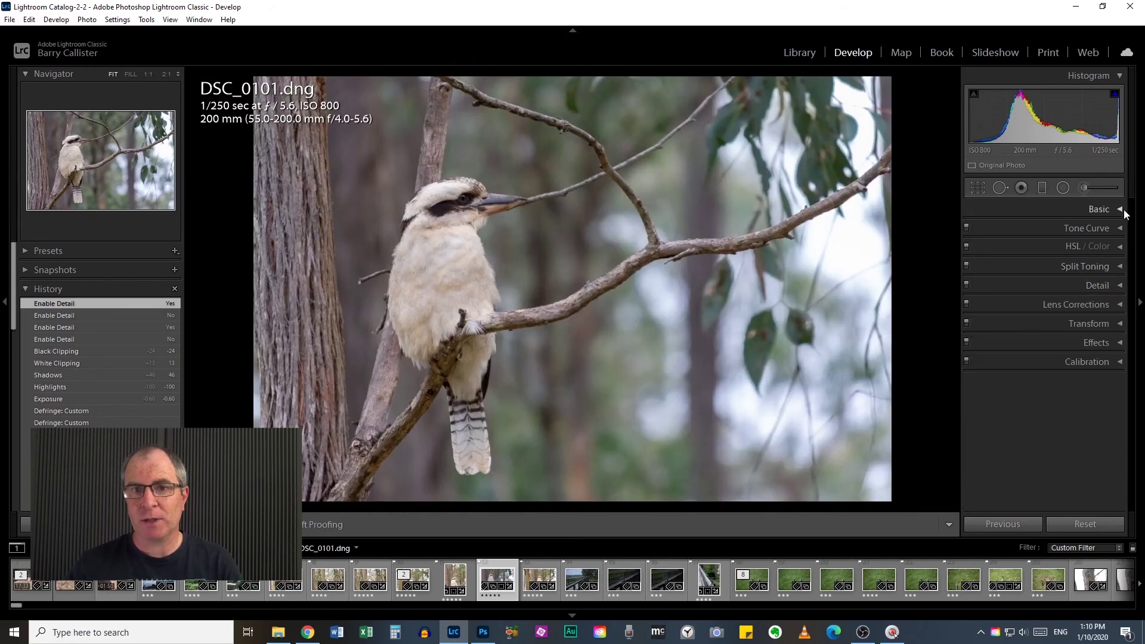
click(1120, 210)
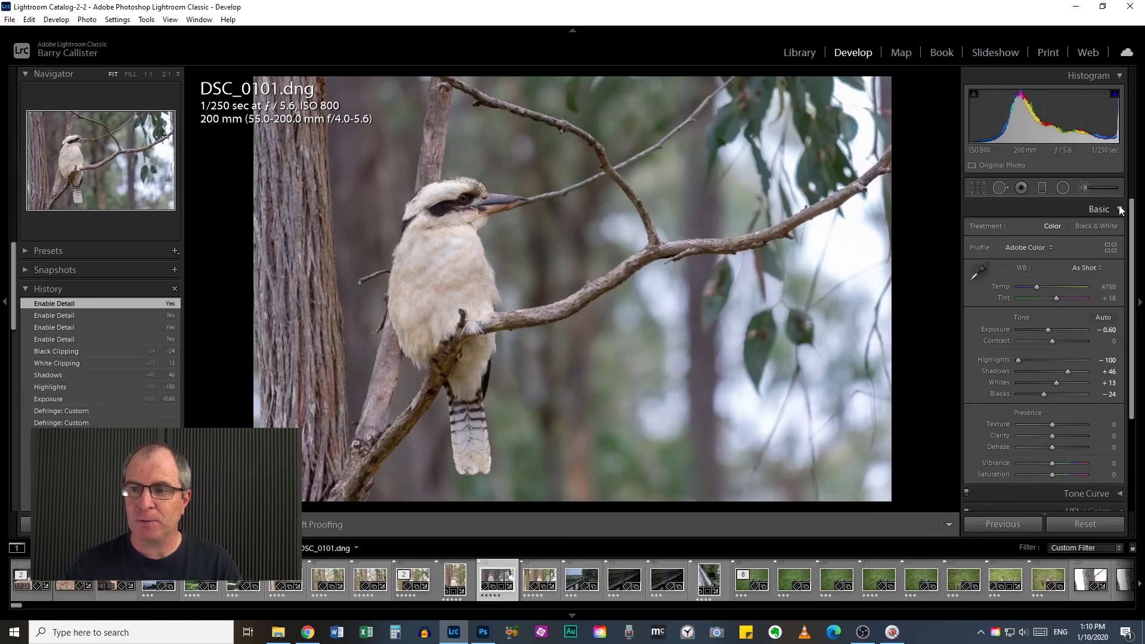
click(1119, 209)
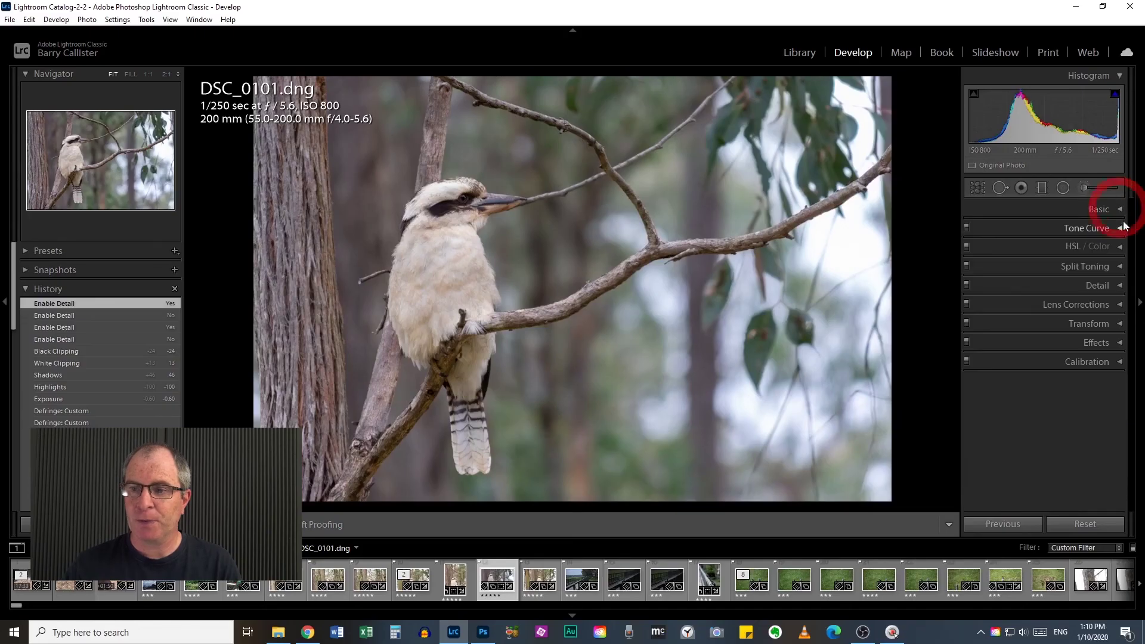
click(1121, 305)
click(1120, 306)
click(1121, 286)
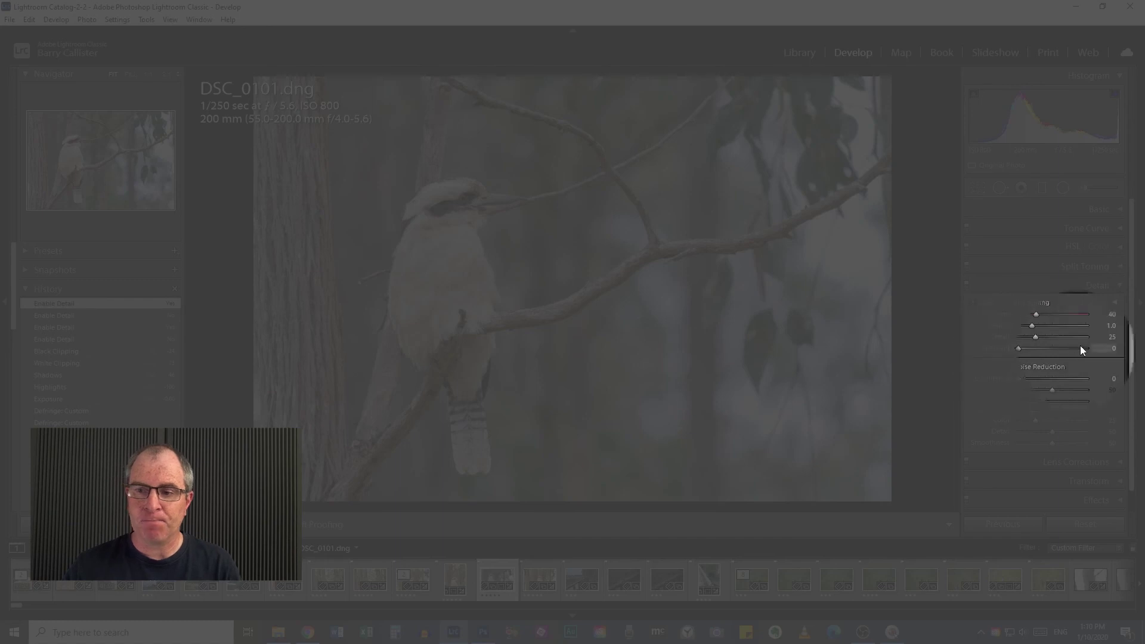
click(1121, 286)
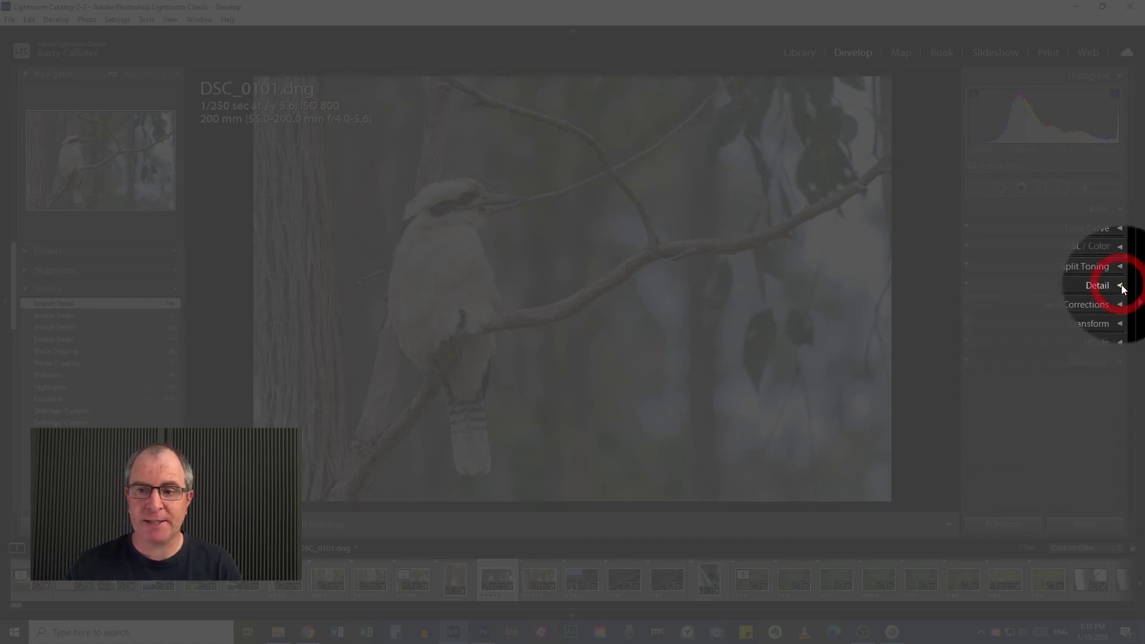
click(1121, 286)
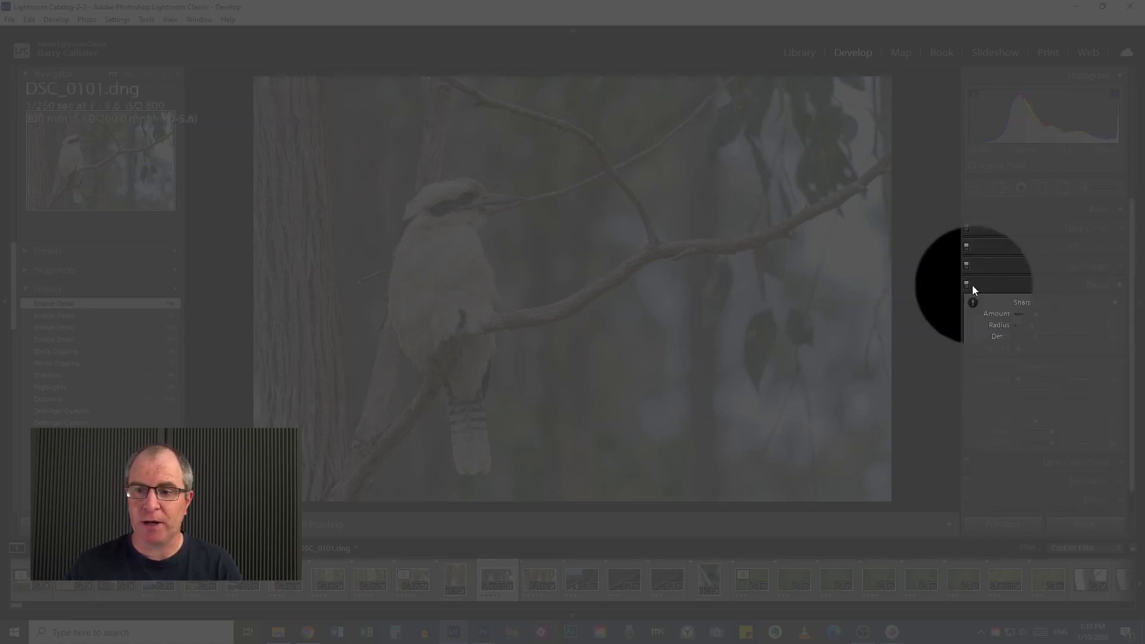
key(Tab)
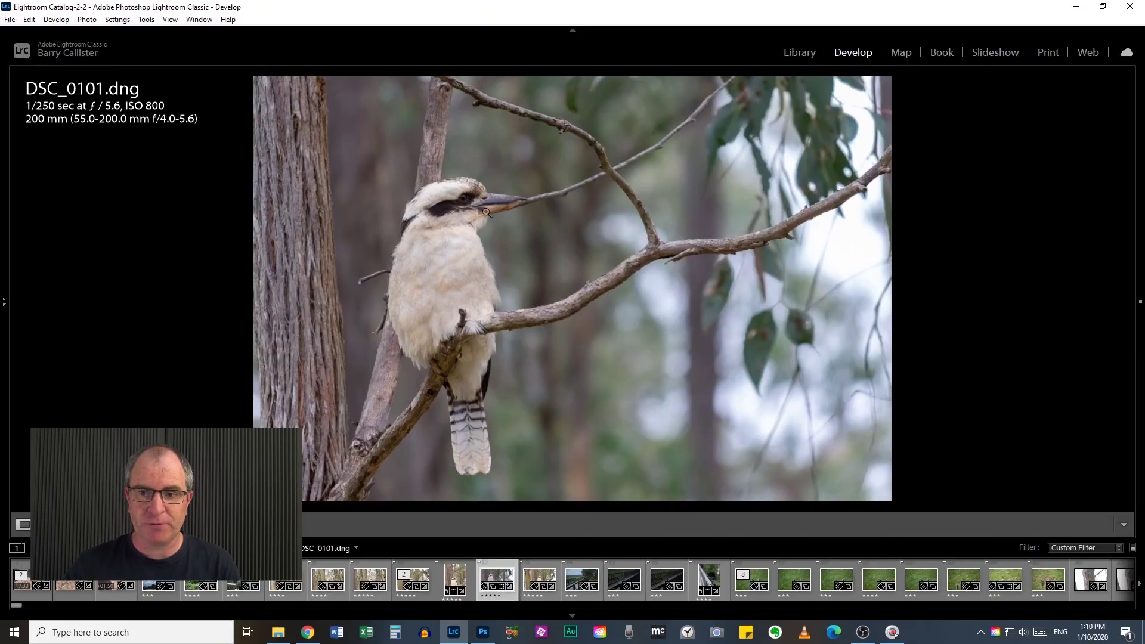
click(1139, 301)
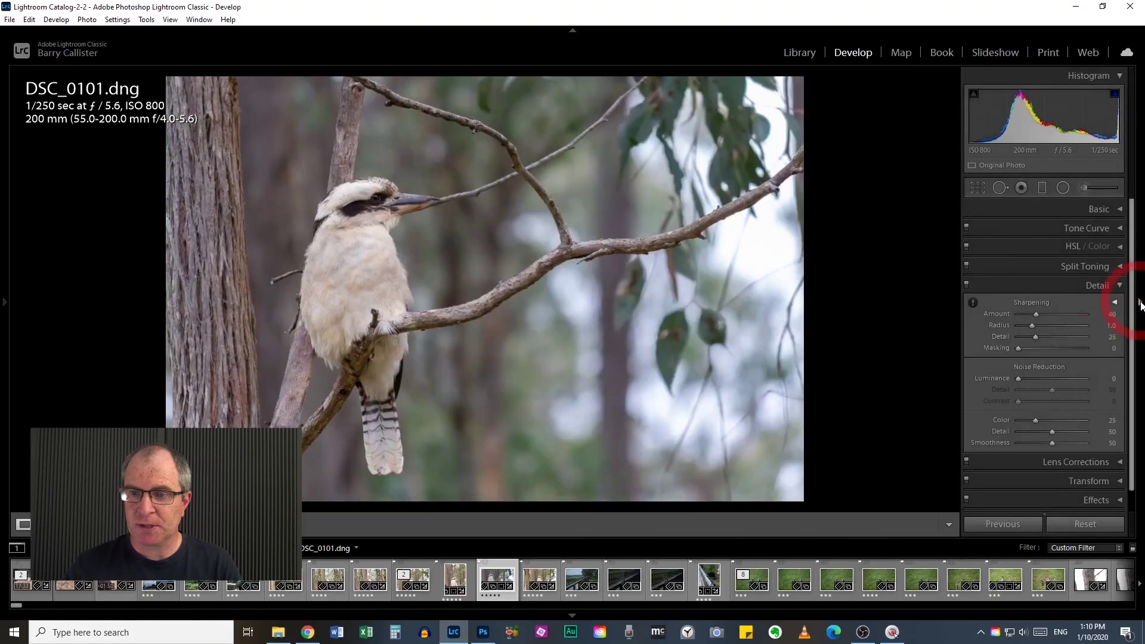
click(3, 301)
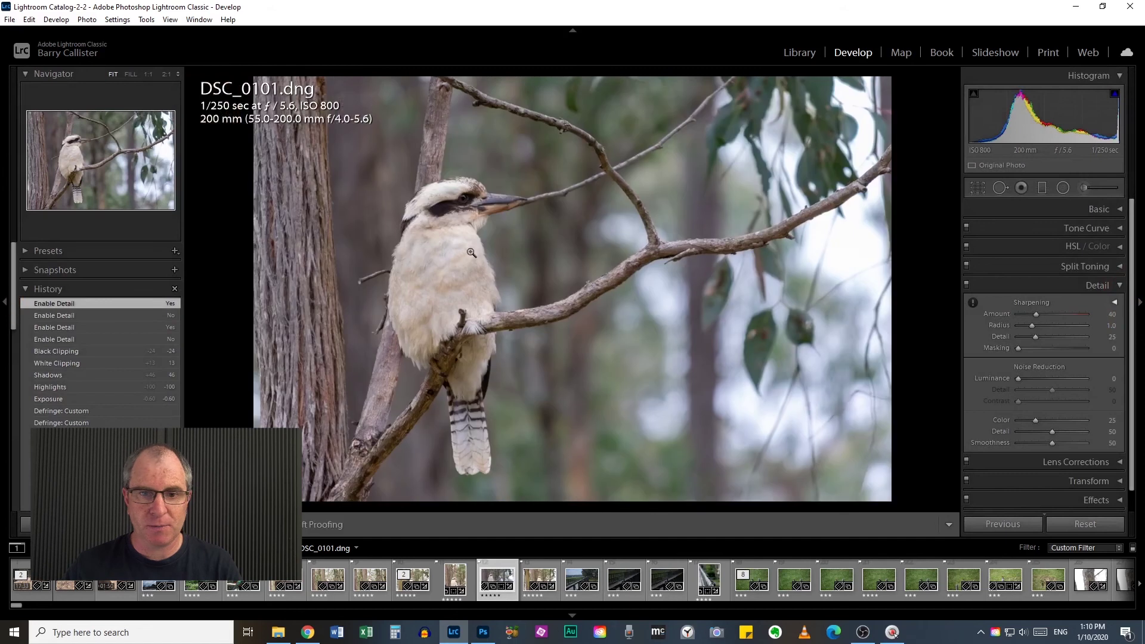
Step: Compare the kookaburra's head at 1:1 with the Detail adjustments switched off and back on
click(463, 213)
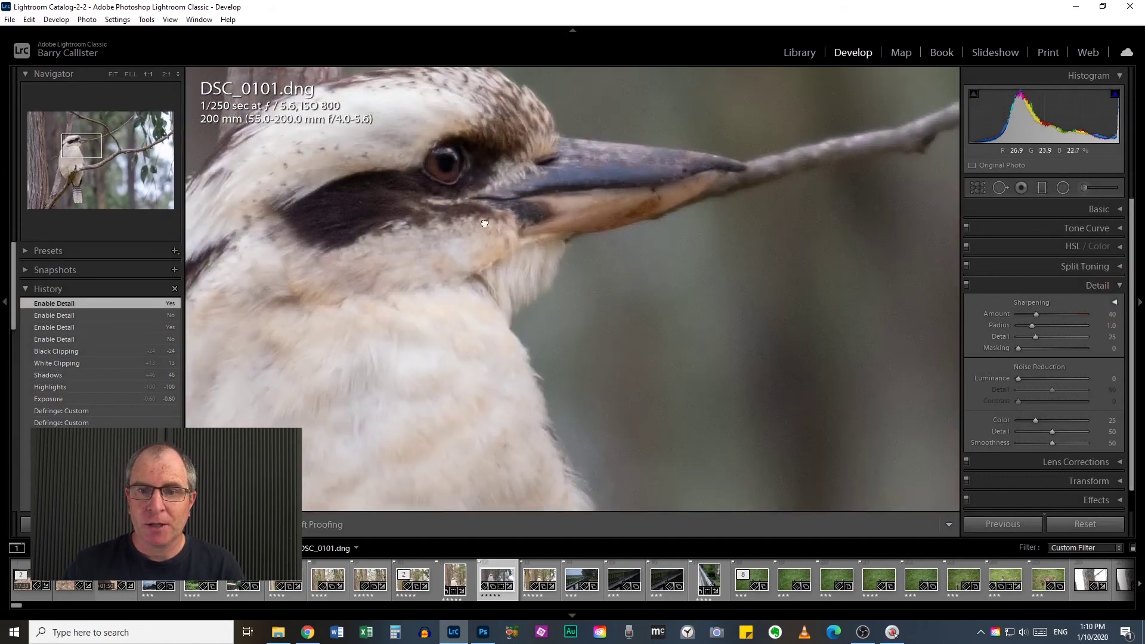
drag(470, 203, 576, 312)
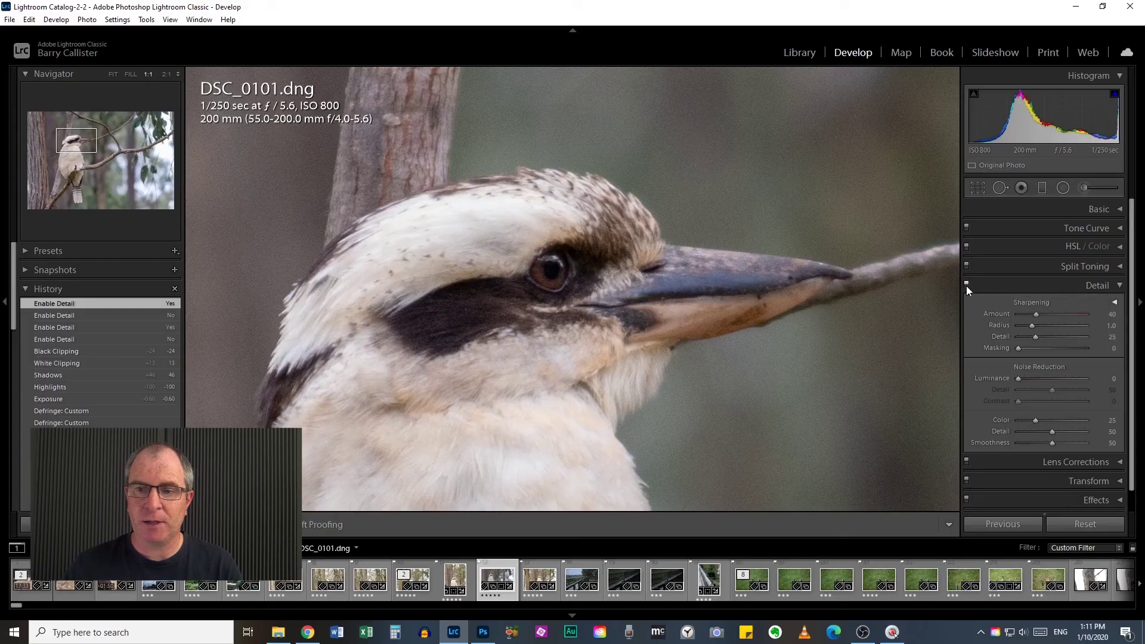
click(966, 284)
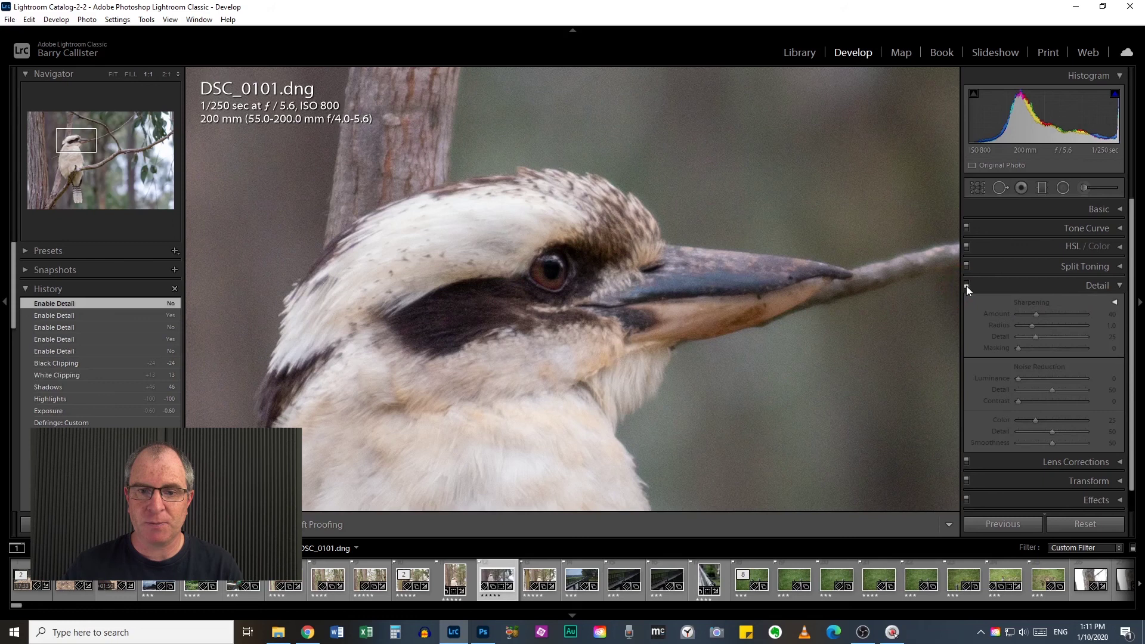
click(966, 284)
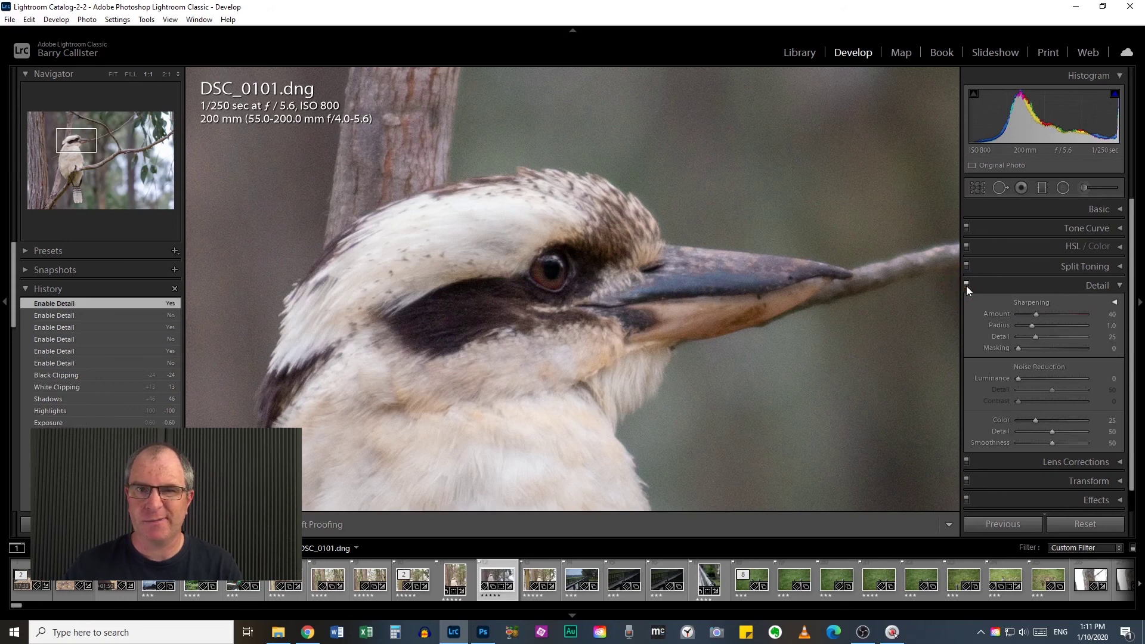
click(654, 303)
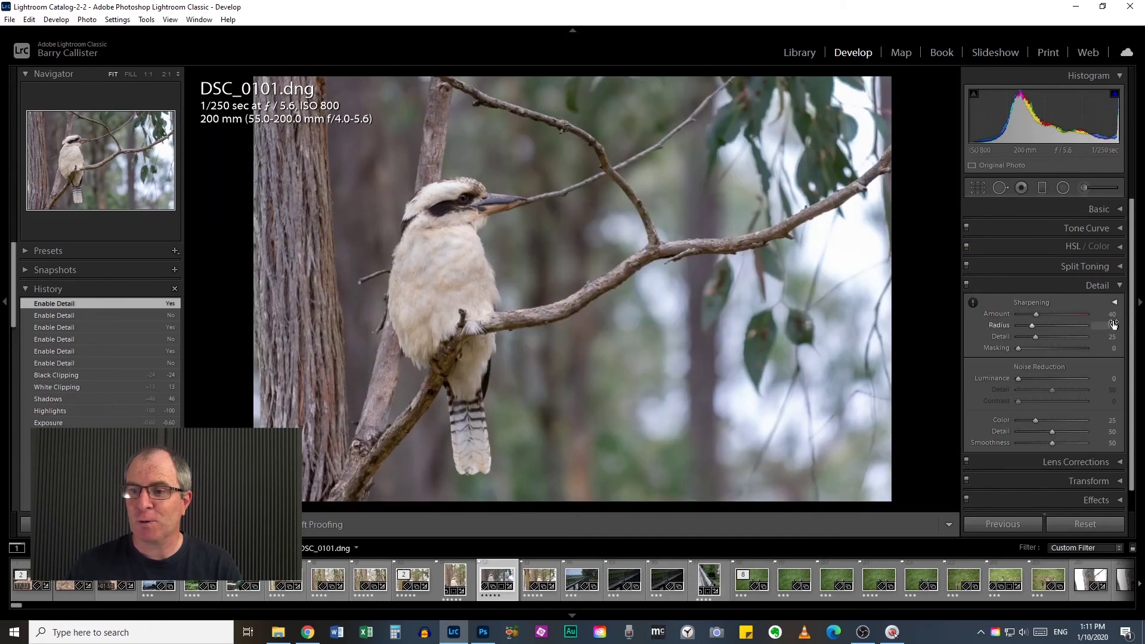
Step: Collapse the Detail settings and open the kookaburra photo for editing in Adobe Photoshop 2020
click(1097, 285)
right_click(557, 253)
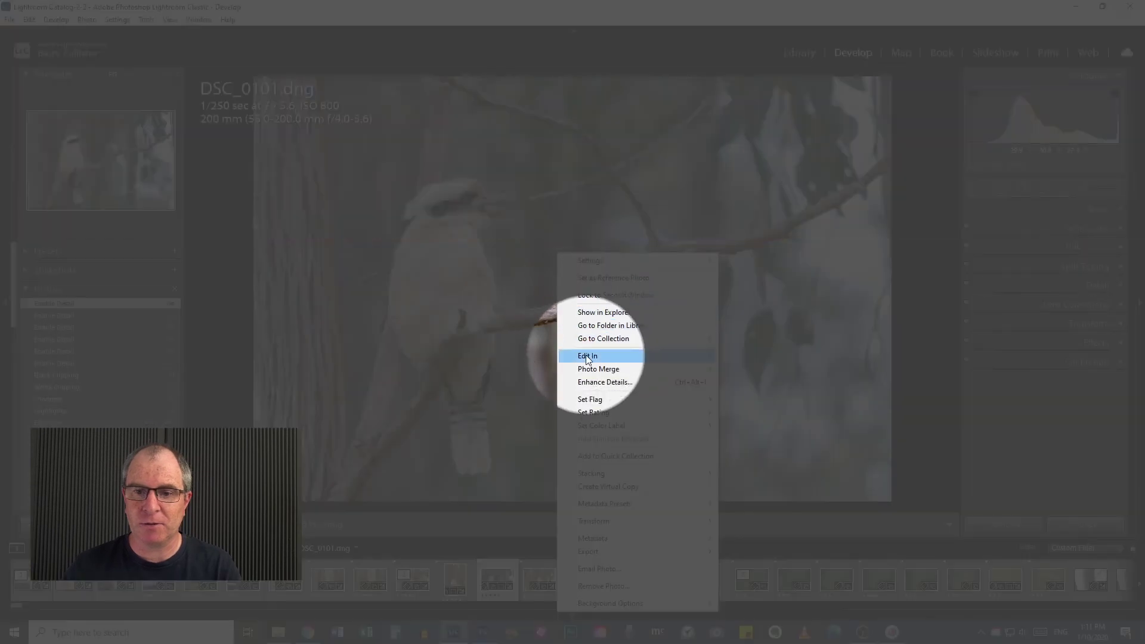
mouse_move(588, 357)
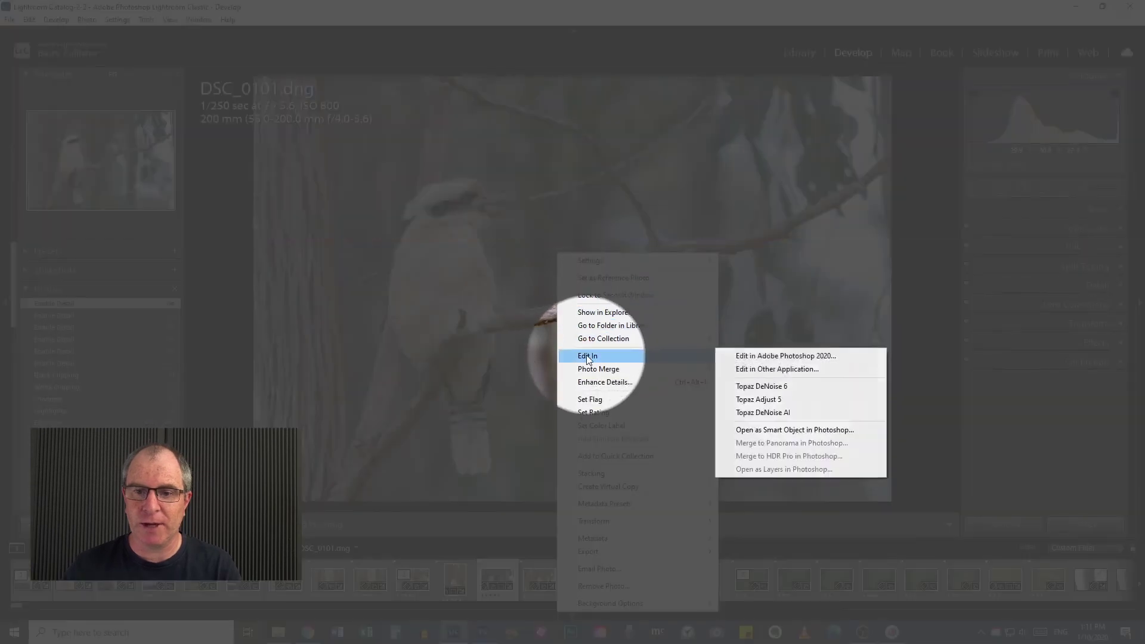
click(795, 356)
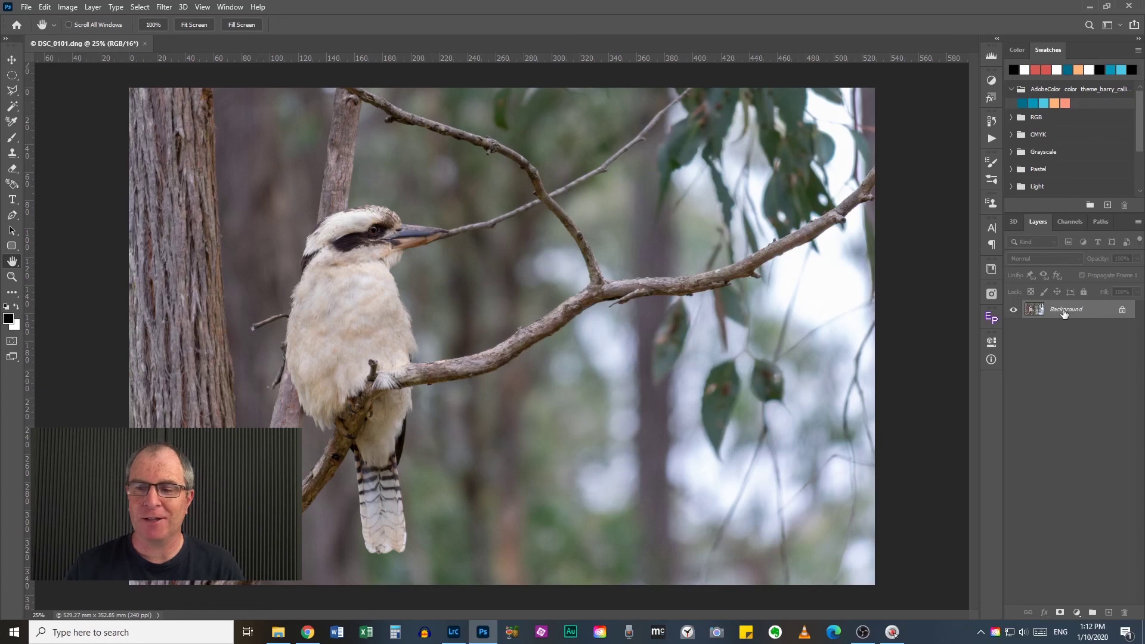
Step: Duplicate the Background layer, undo that copy, and duplicate the layer again
drag(1064, 314, 1110, 616)
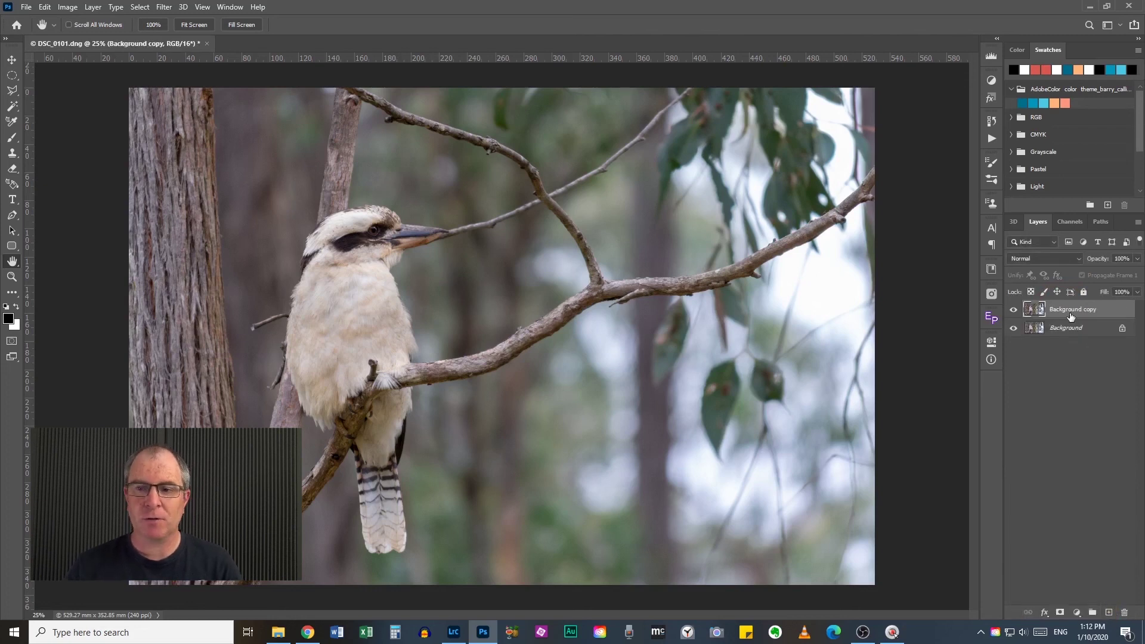
key(ctrl+z)
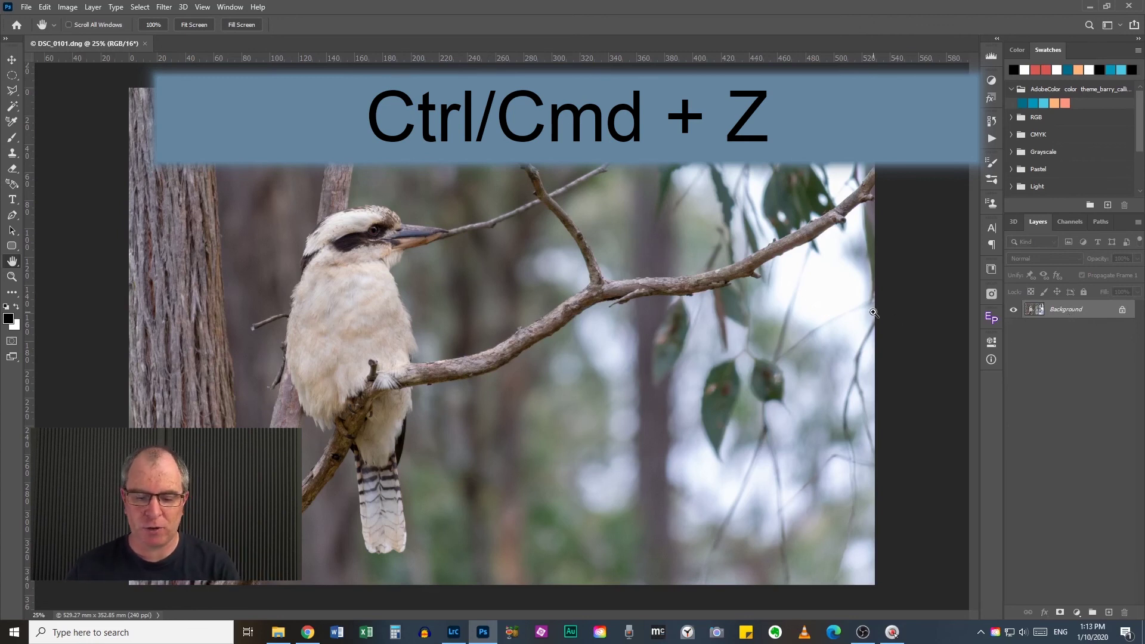
key(ctrl+j)
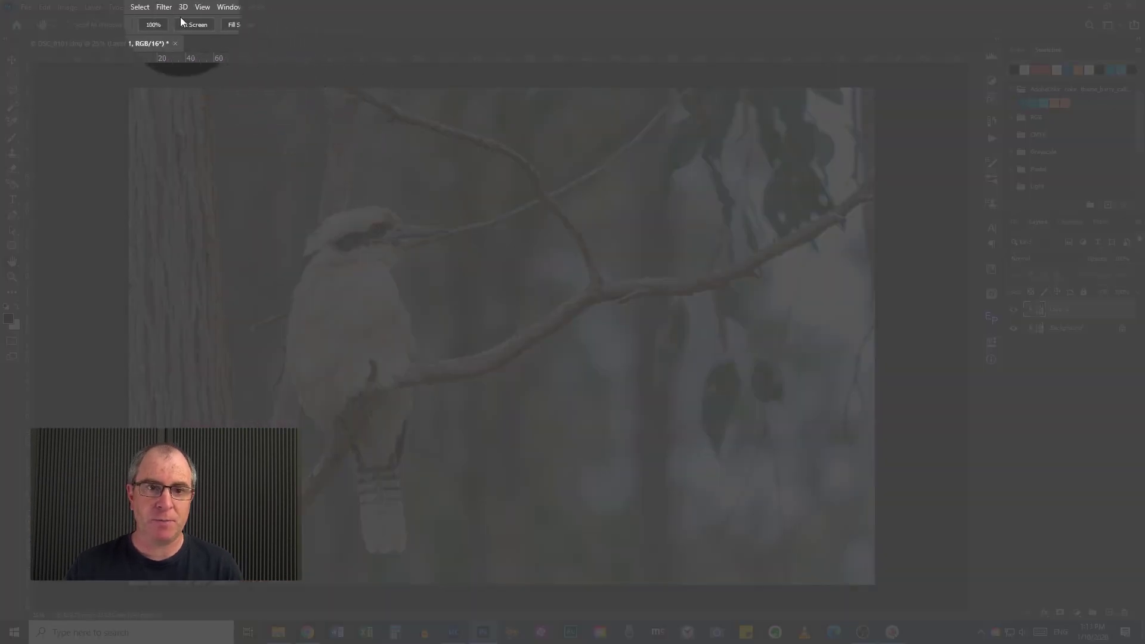
Step: Start the High Pass filter on the duplicated layer and bring the kookaburra's head into the filter preview
click(162, 9)
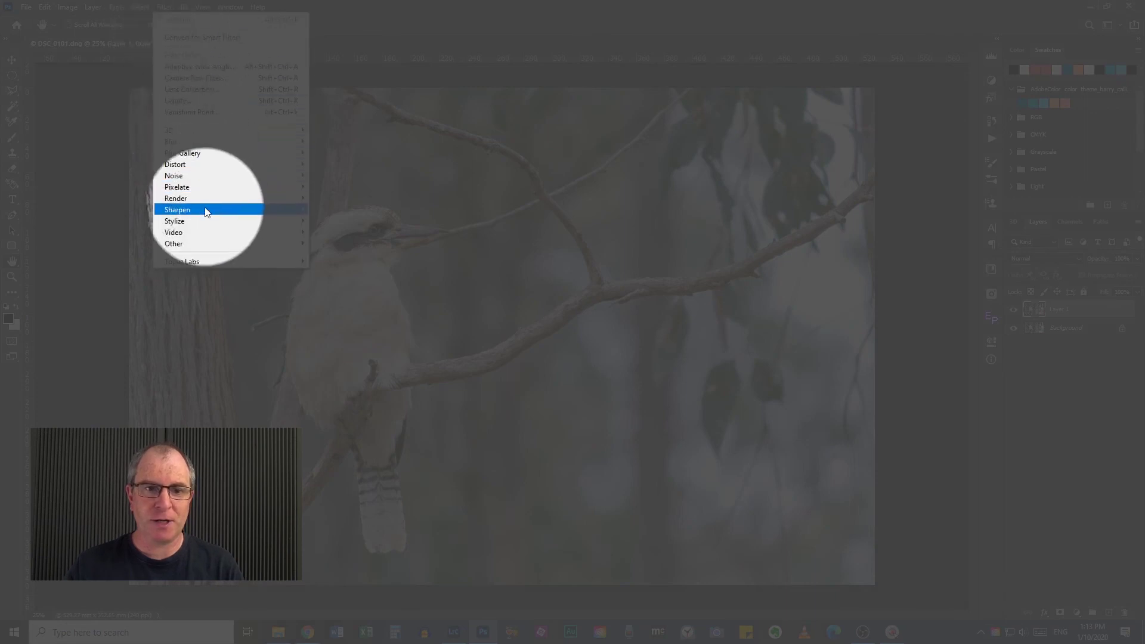
mouse_move(203, 244)
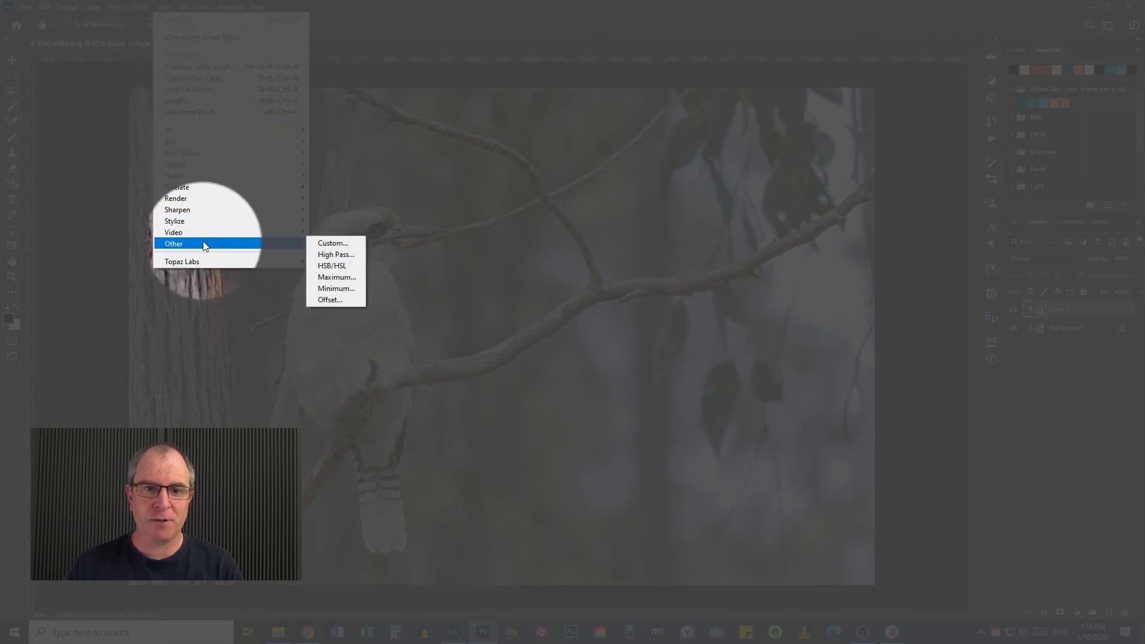
click(337, 254)
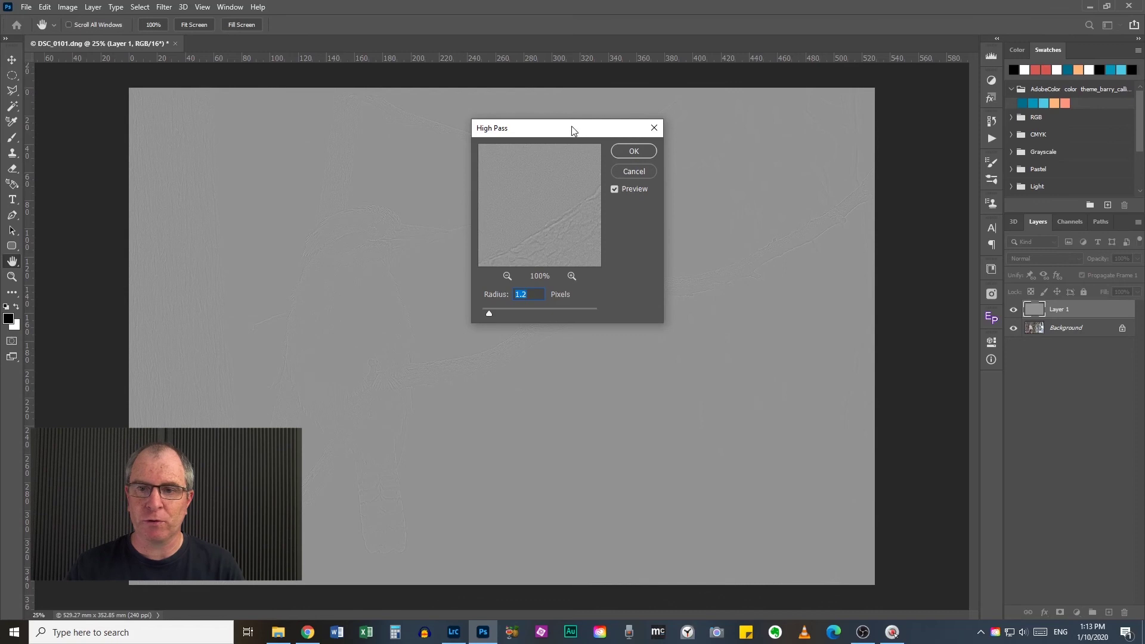
drag(571, 127, 793, 183)
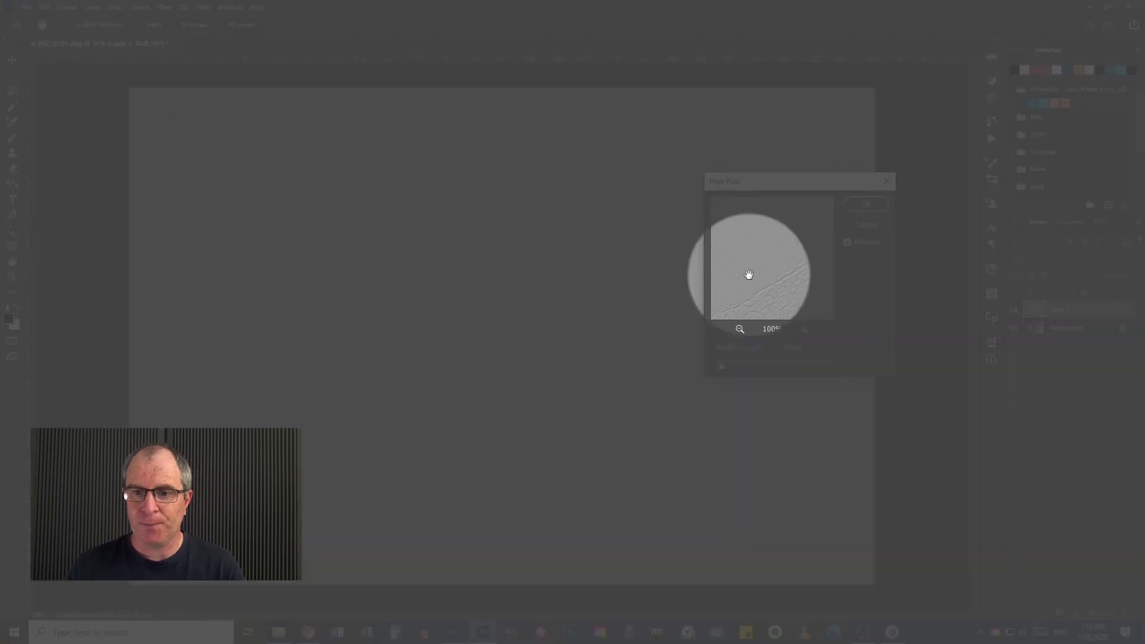
click(749, 274)
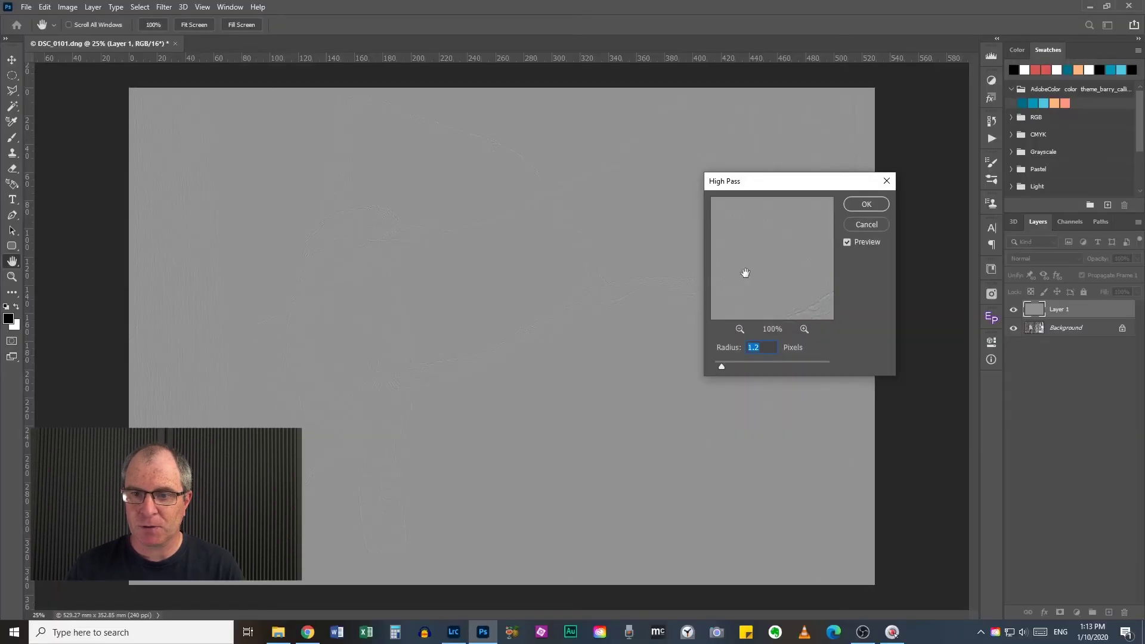
drag(745, 273, 777, 338)
drag(774, 310, 819, 263)
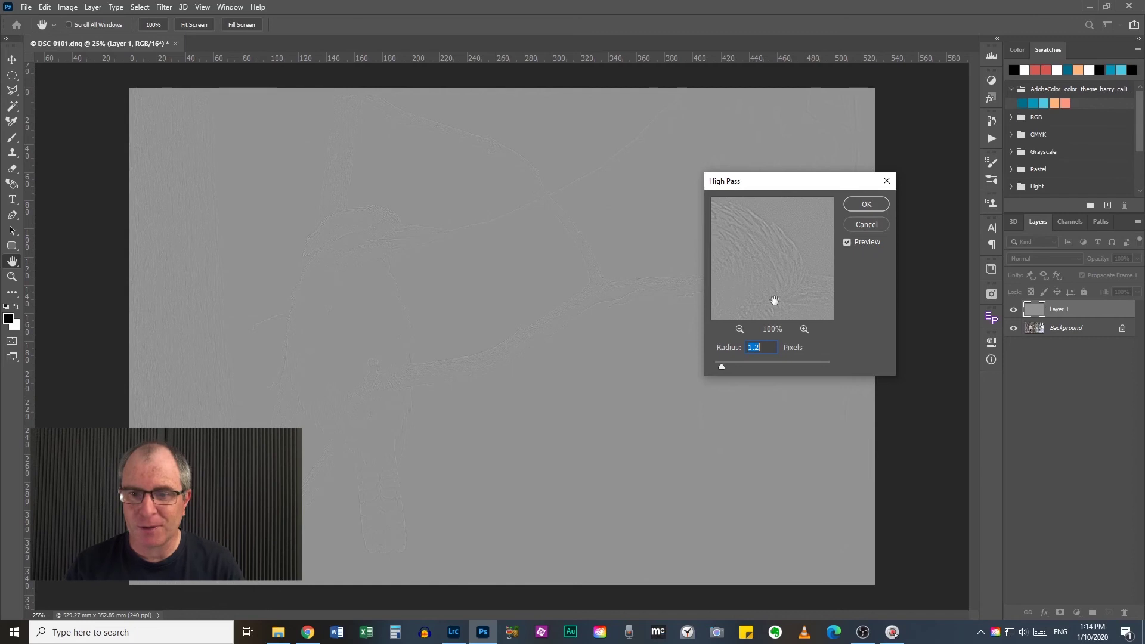
Step: Try High Pass radii between 0.1 and 3.8 pixels and apply the filter with a radius of 1.4 pixels
drag(726, 351, 711, 350)
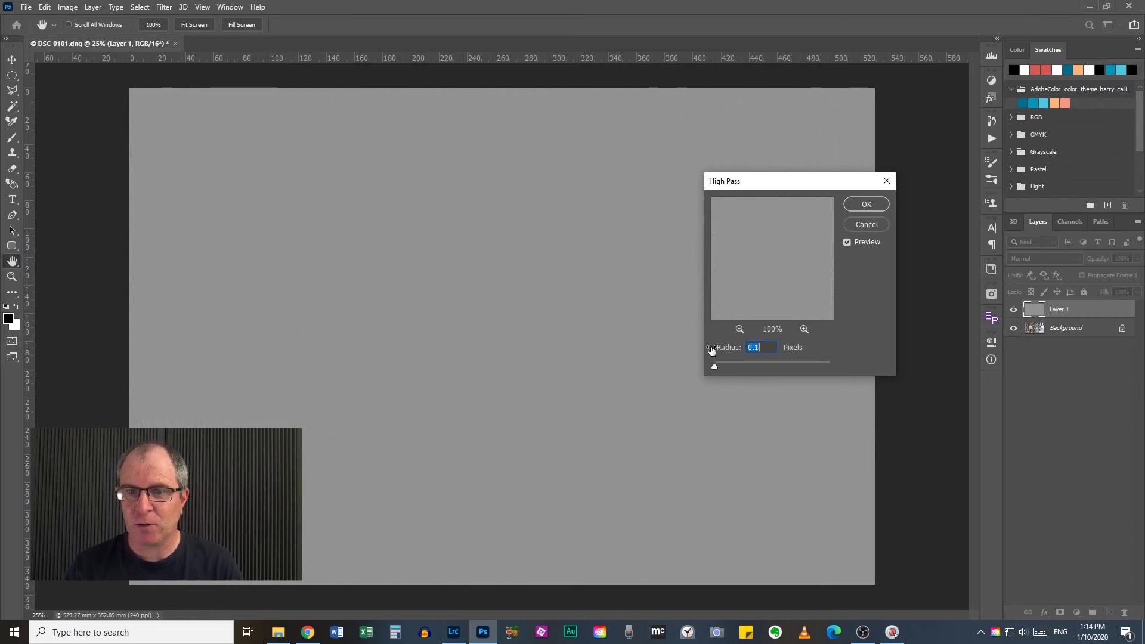
click(777, 261)
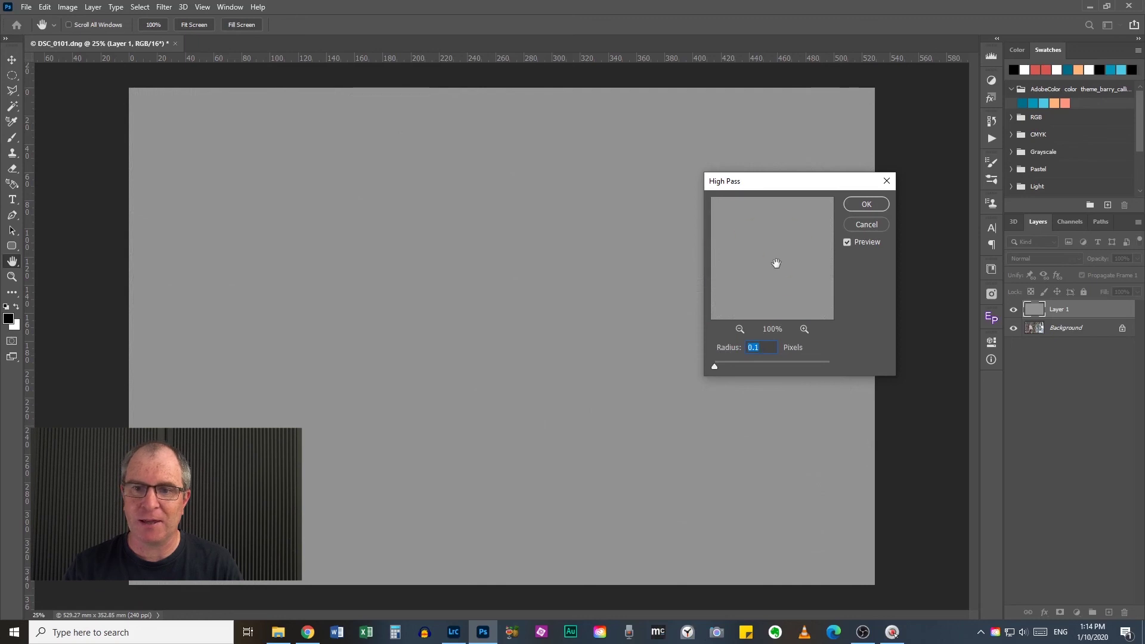
drag(721, 353, 742, 352)
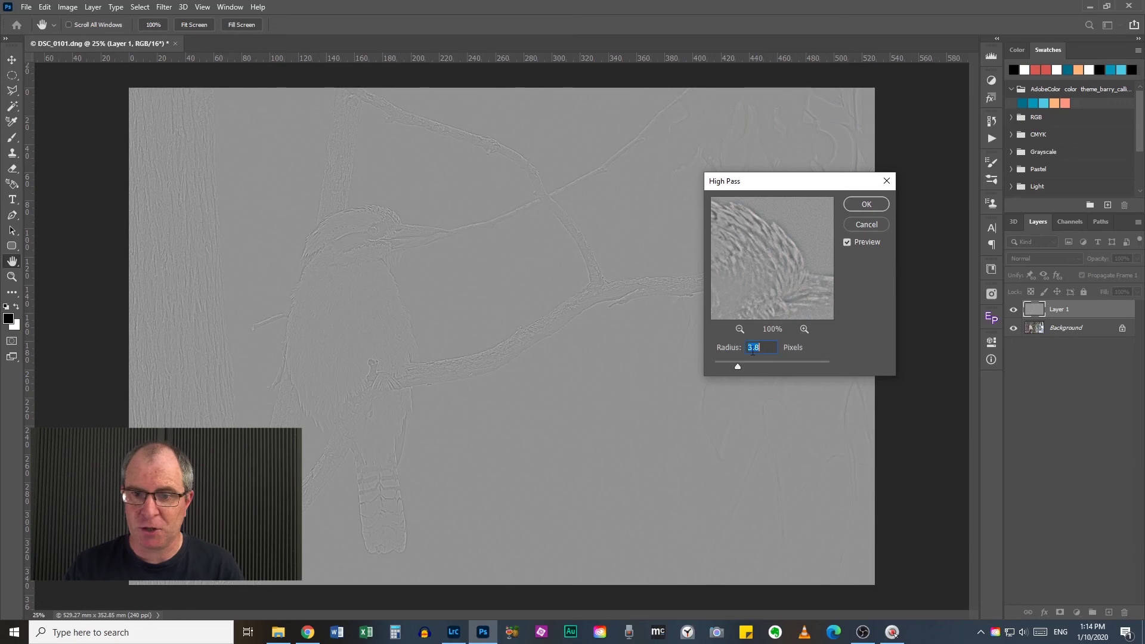
drag(731, 349, 714, 349)
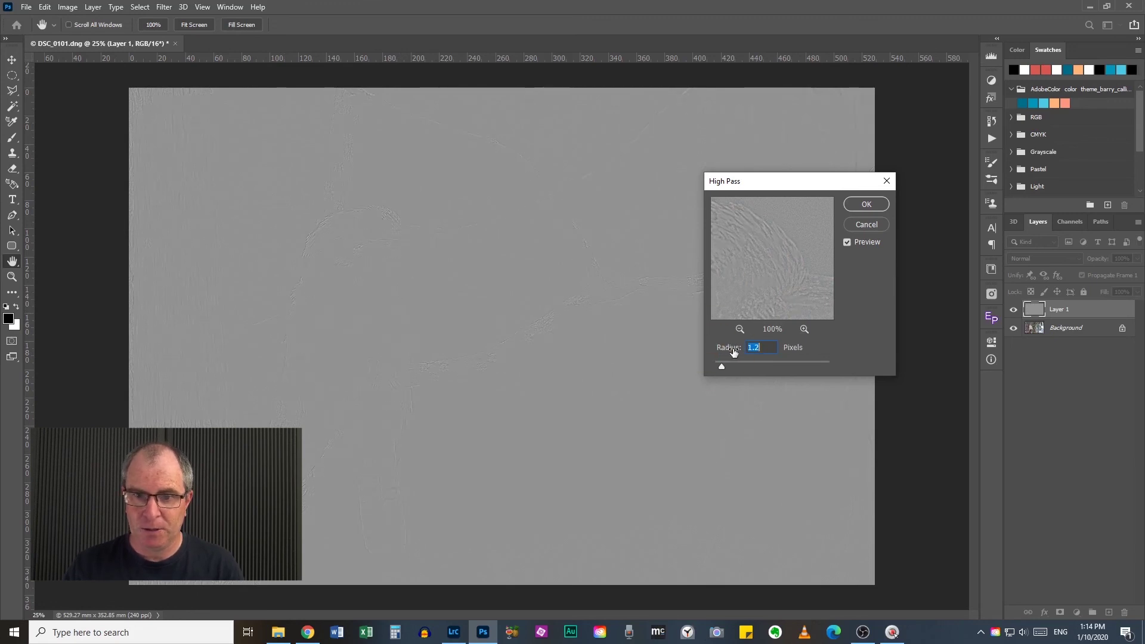
drag(733, 352, 732, 352)
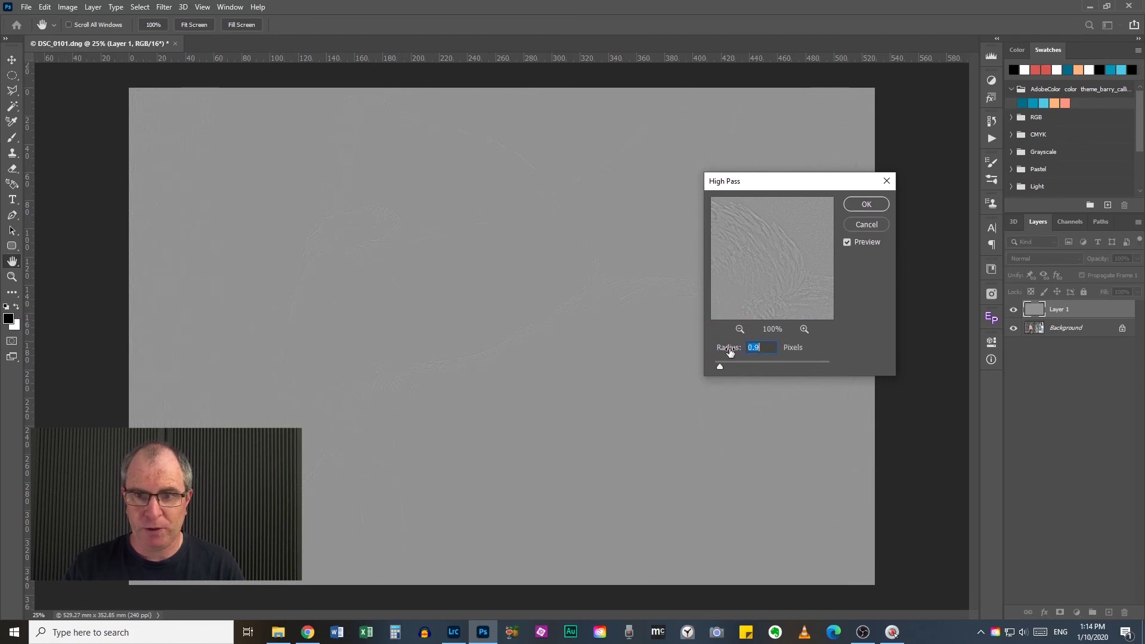
drag(729, 351, 733, 351)
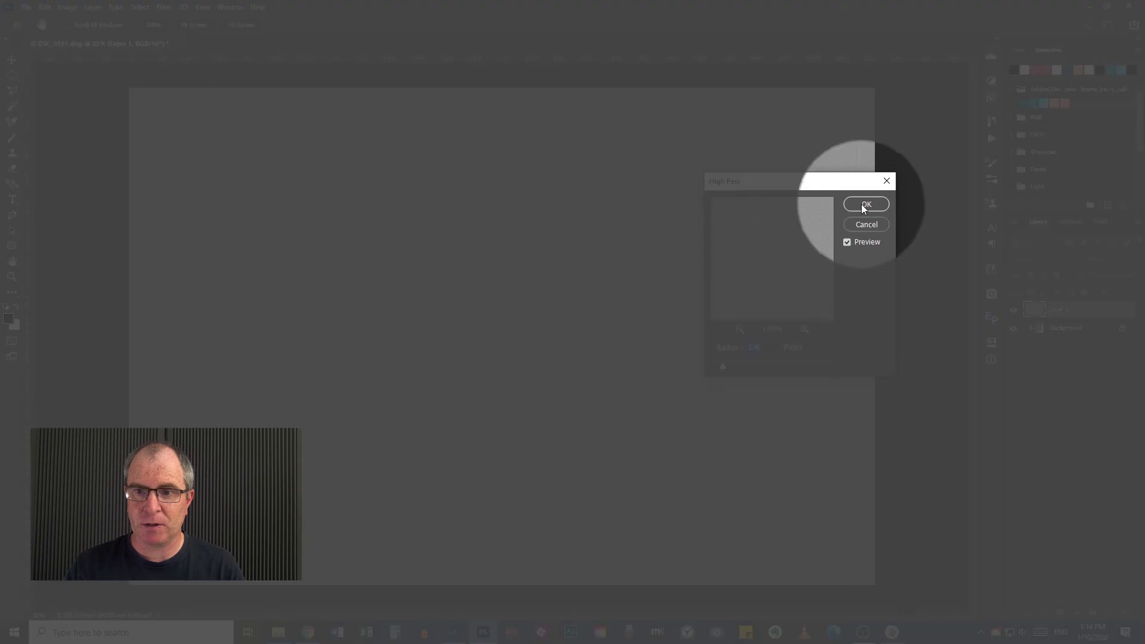
click(862, 204)
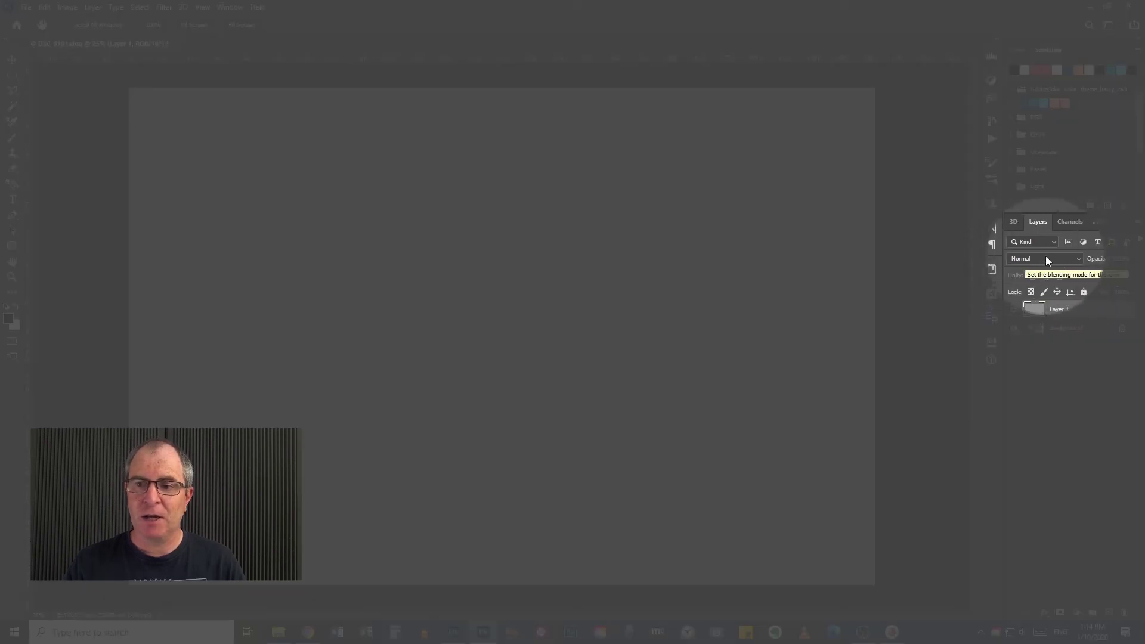
Step: Set Layer 1's blending mode to Overlay and compare the kookaburra's head at 100% with the layer hidden and shown
click(1077, 258)
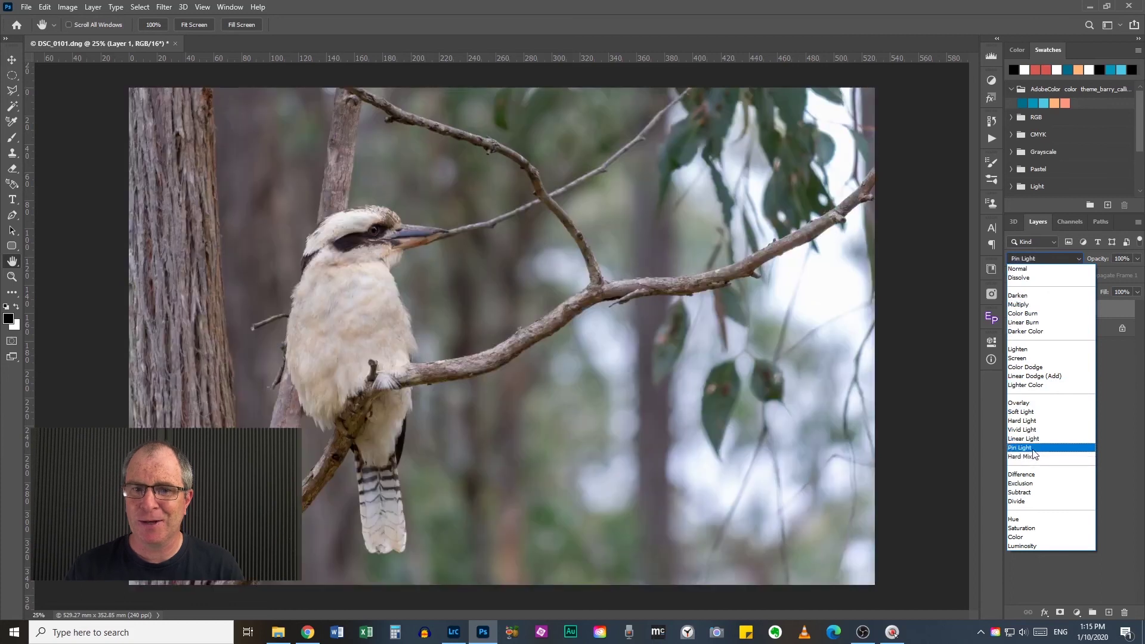
click(1040, 404)
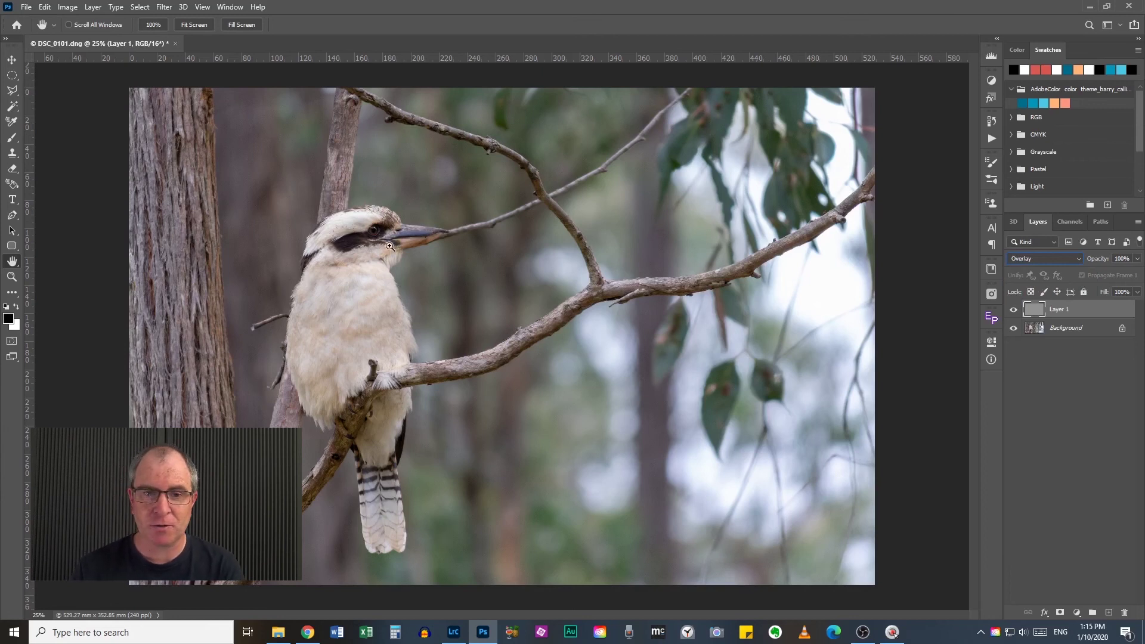
key(ctrl+plus)
key(ctrl+plus)
key(ctrl+plus)
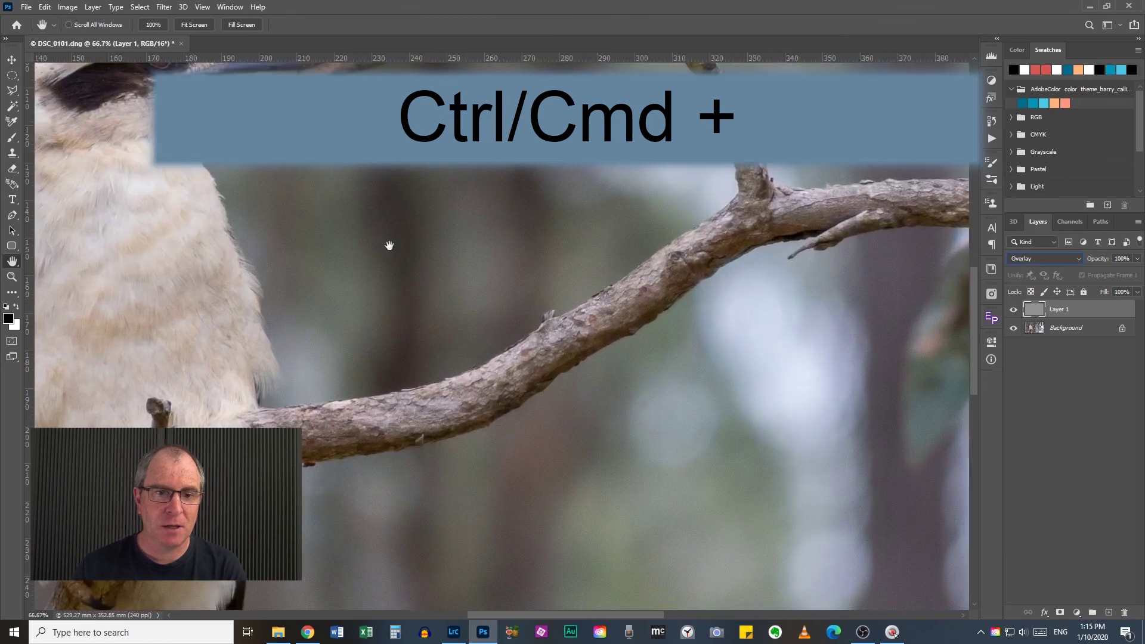
drag(345, 204, 638, 440)
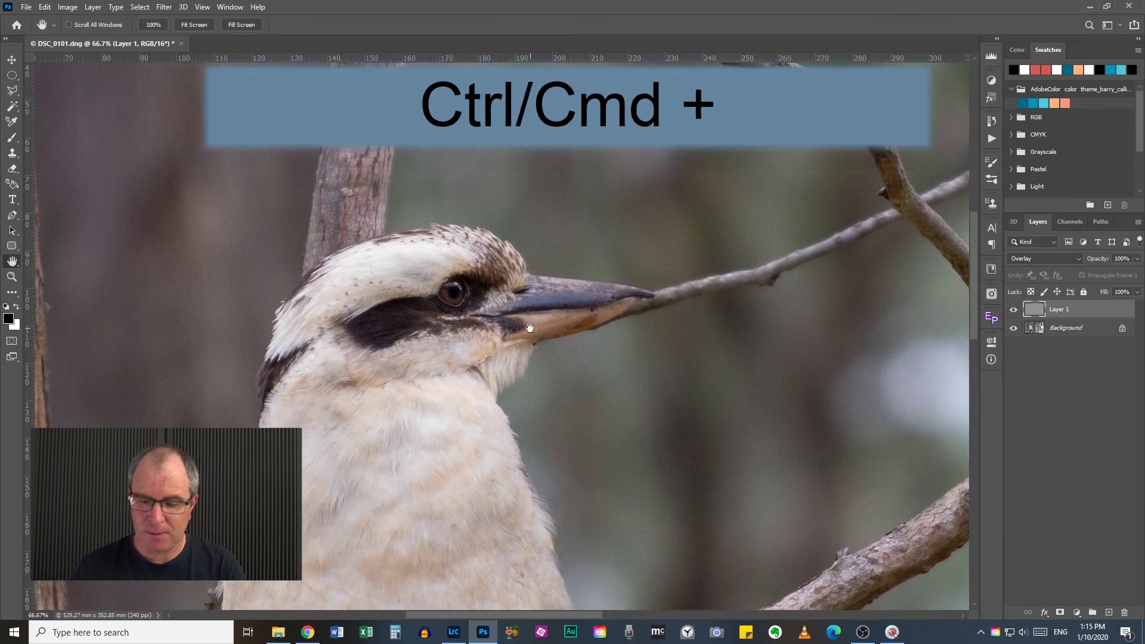
key(ctrl+plus)
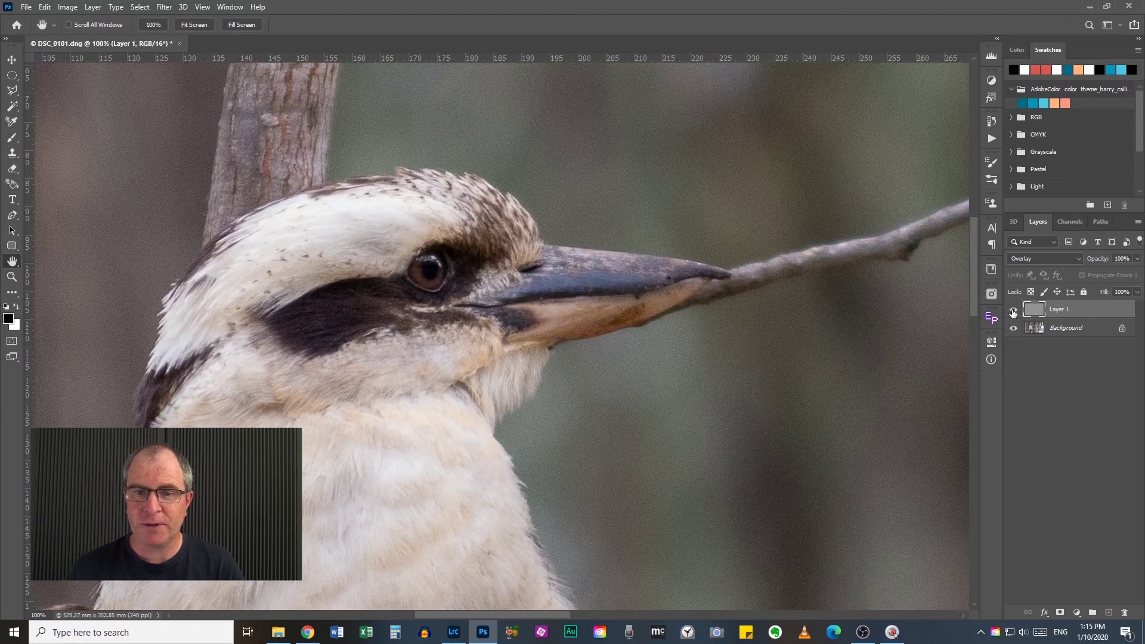
click(1012, 311)
click(1013, 311)
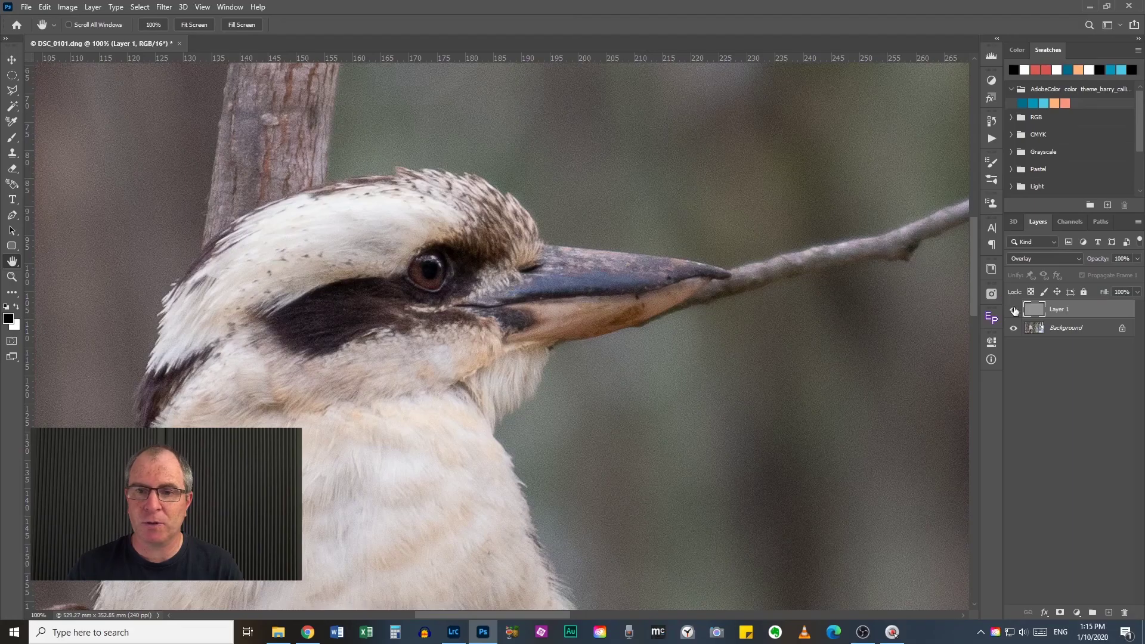
click(1014, 310)
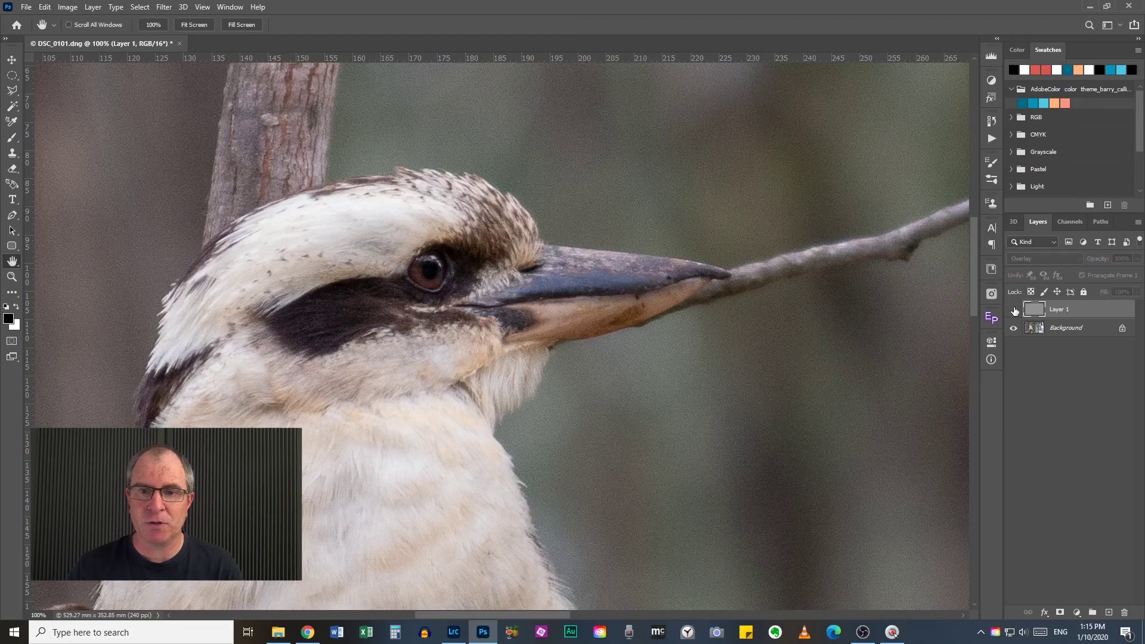
click(1013, 310)
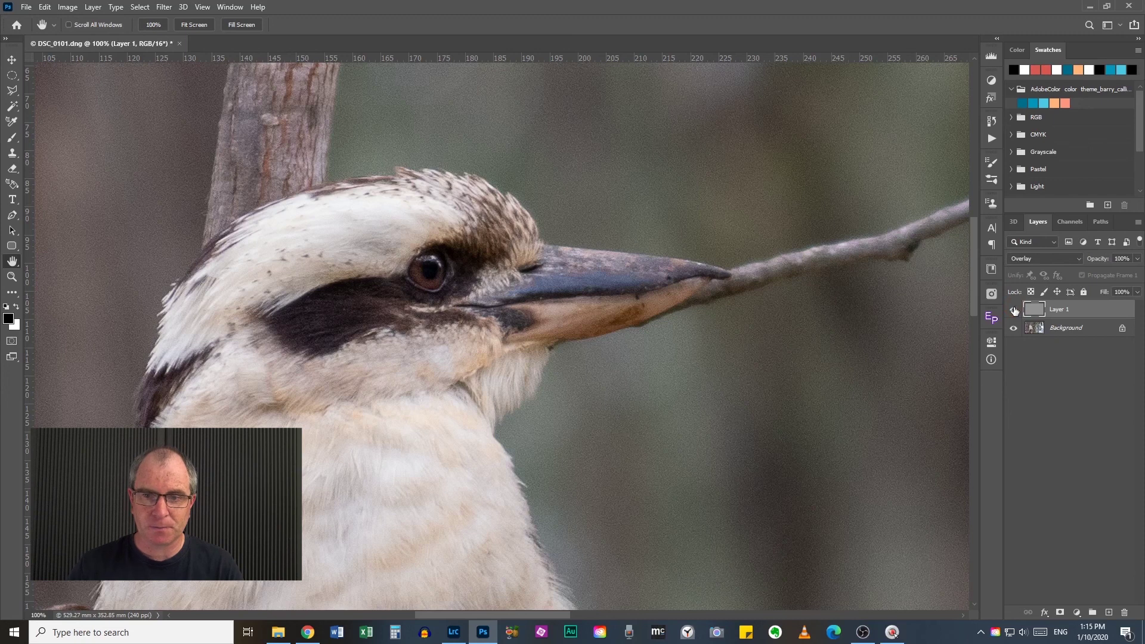
click(1013, 310)
click(1014, 310)
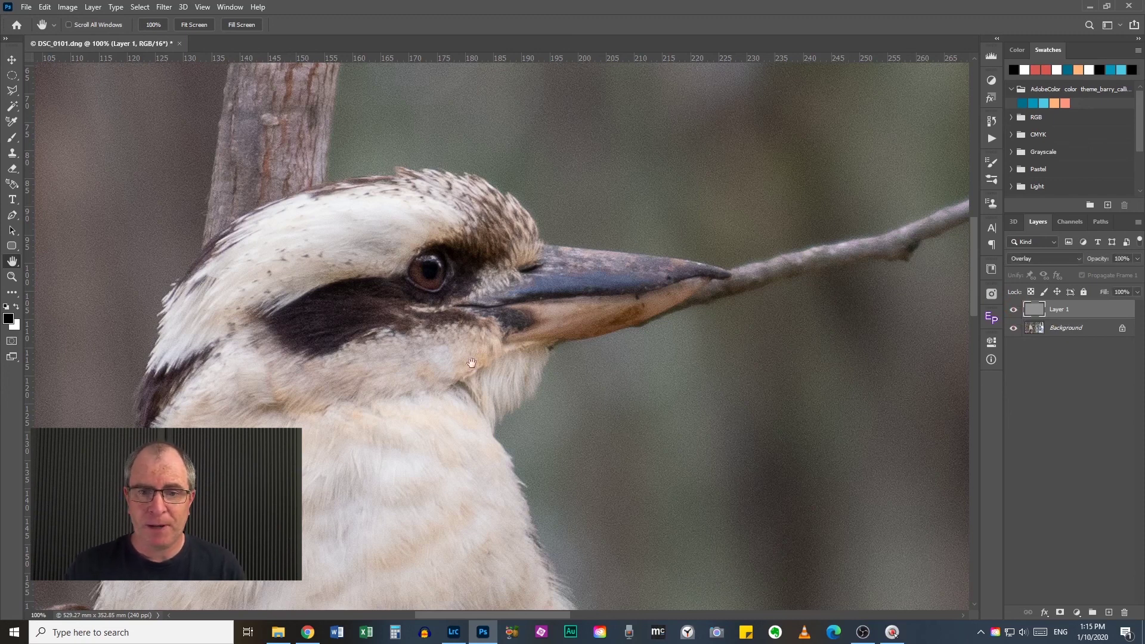
click(1012, 310)
click(1012, 311)
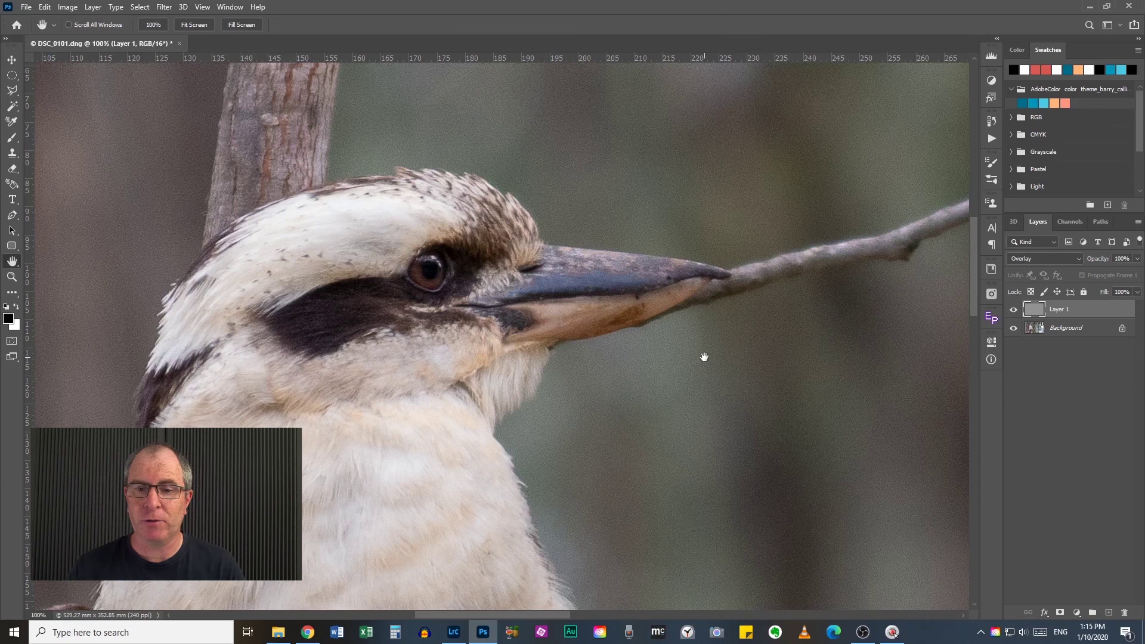
Step: Change Layer 1's blending mode to Soft Light and compare the kookaburra's head at 100% with the layer hidden and shown
scroll(619, 394, down, 10)
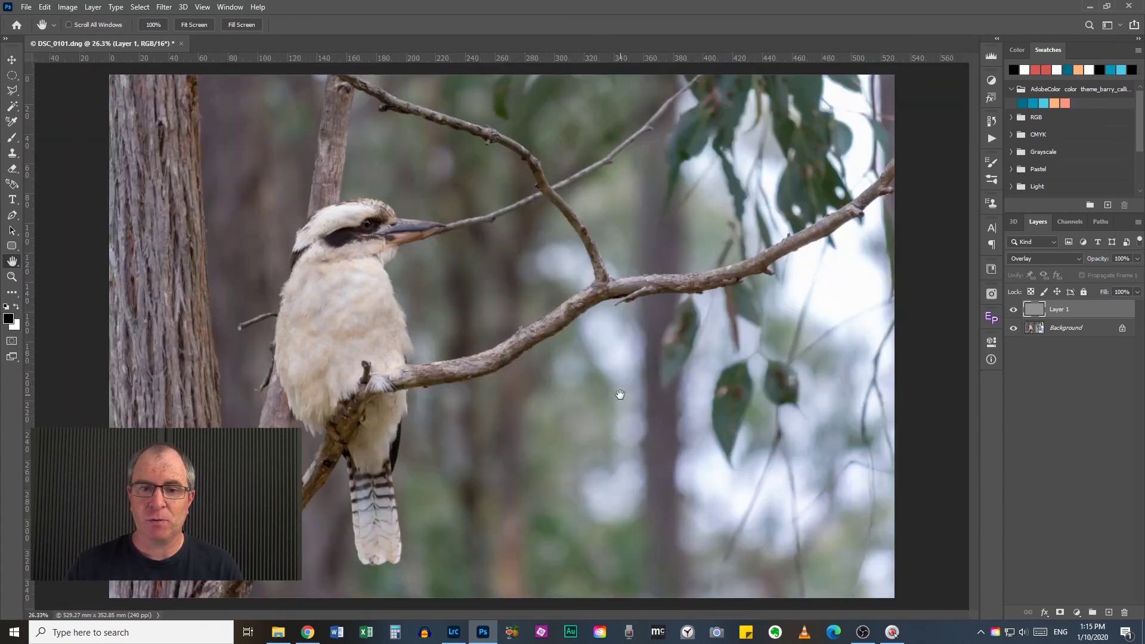
click(1078, 256)
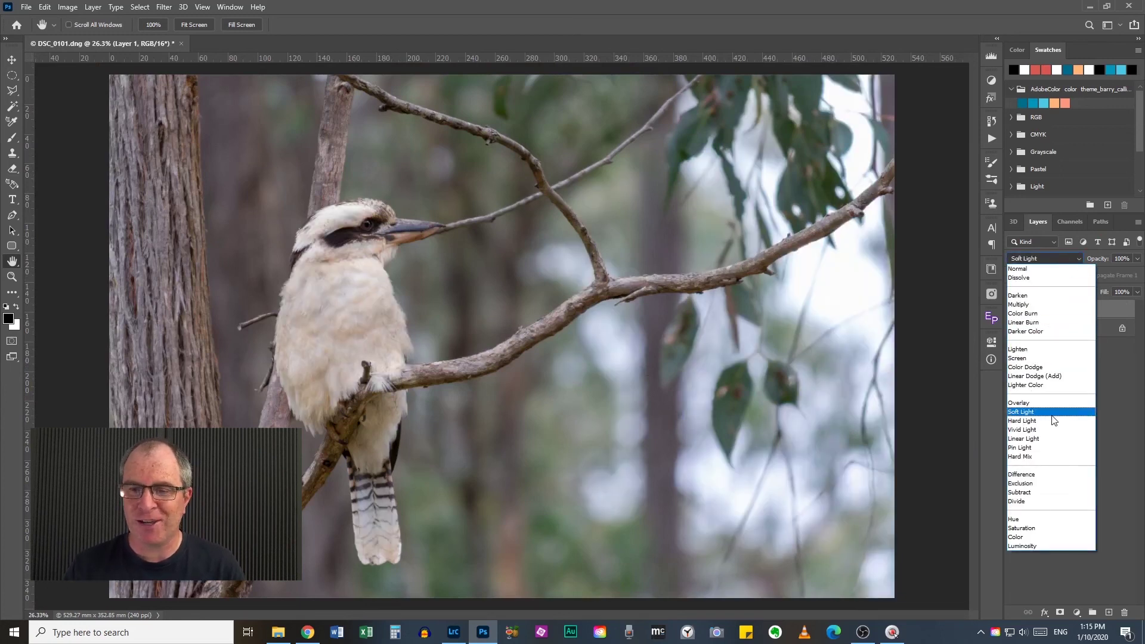
click(1051, 413)
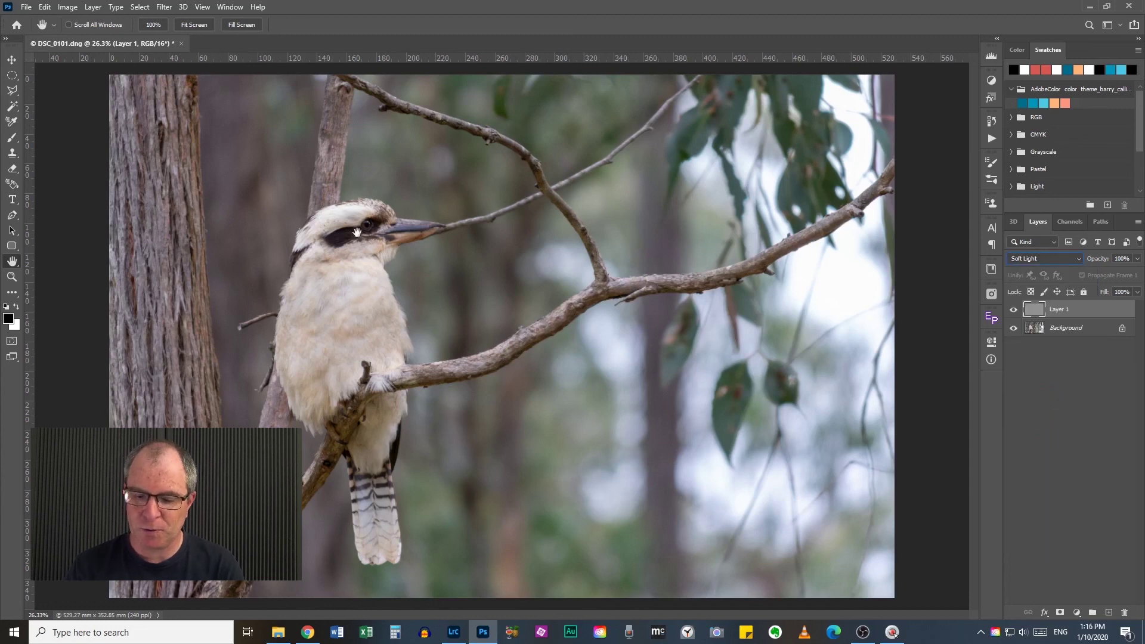
key(ctrl+1)
drag(362, 230, 871, 559)
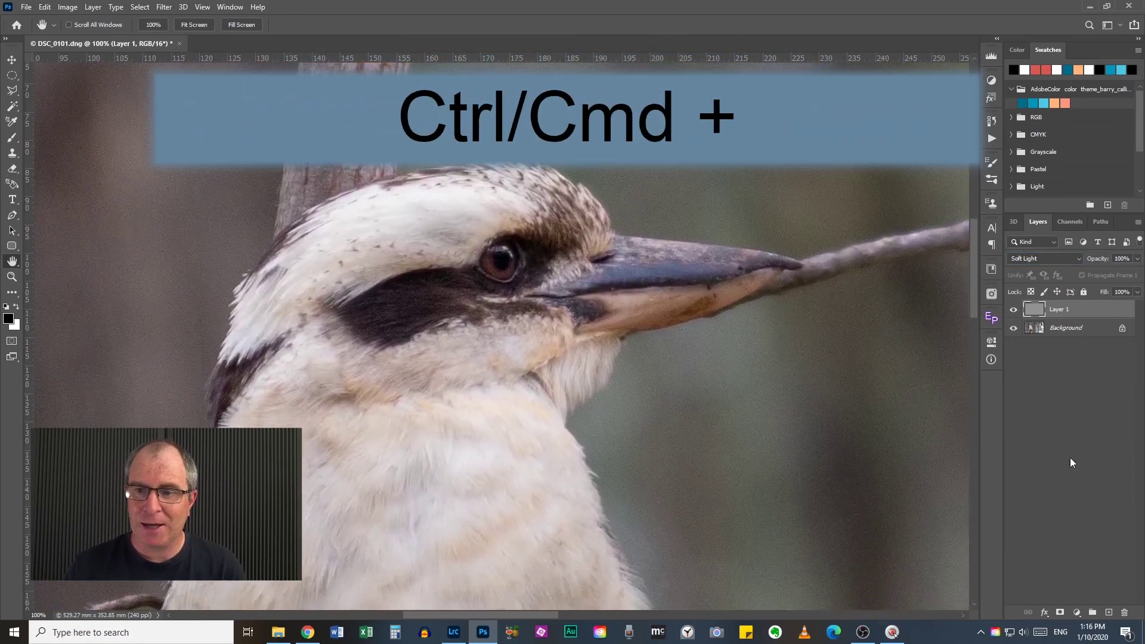
click(1013, 310)
click(1013, 309)
click(1013, 310)
click(1014, 310)
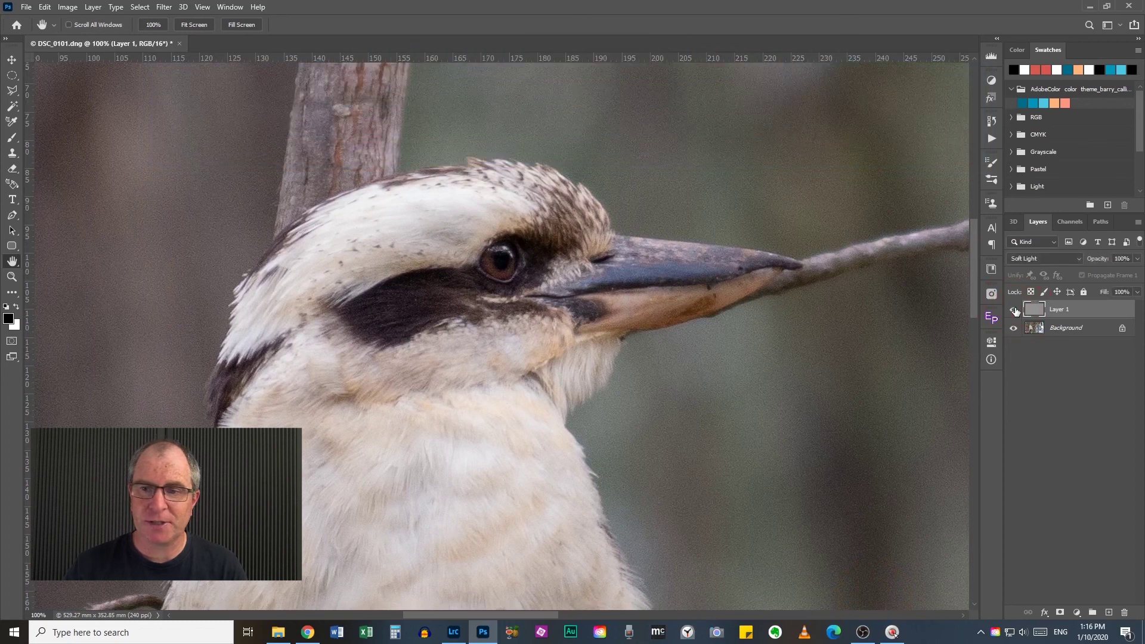
Step: Preview other blending modes such as Linear Light on Layer 1 and set the layer back to Overlay
click(1080, 259)
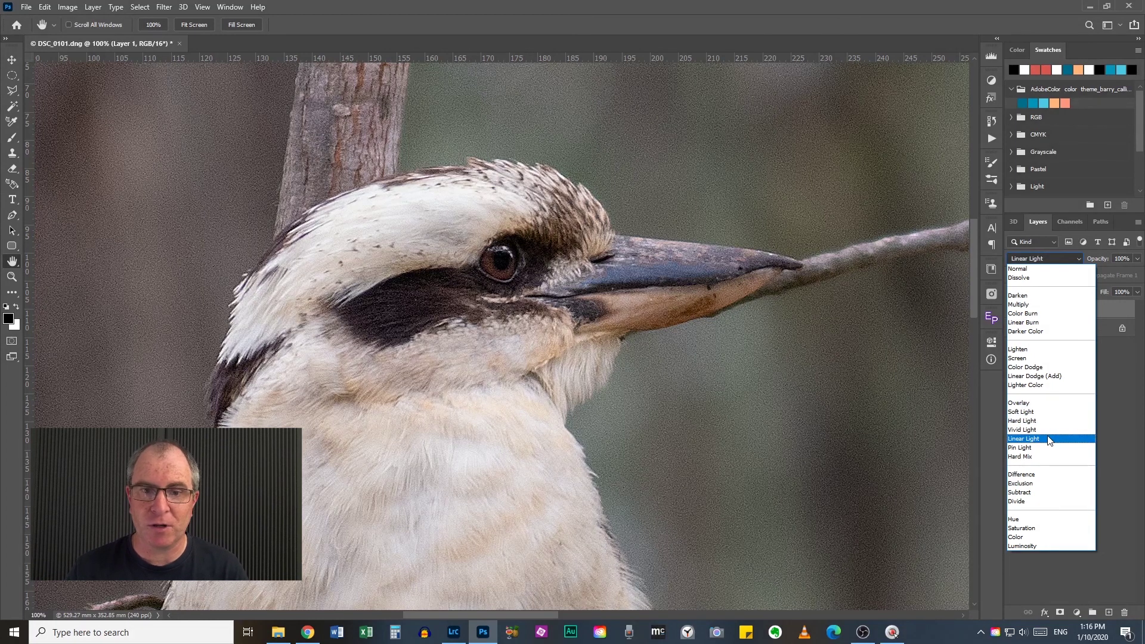
click(1049, 404)
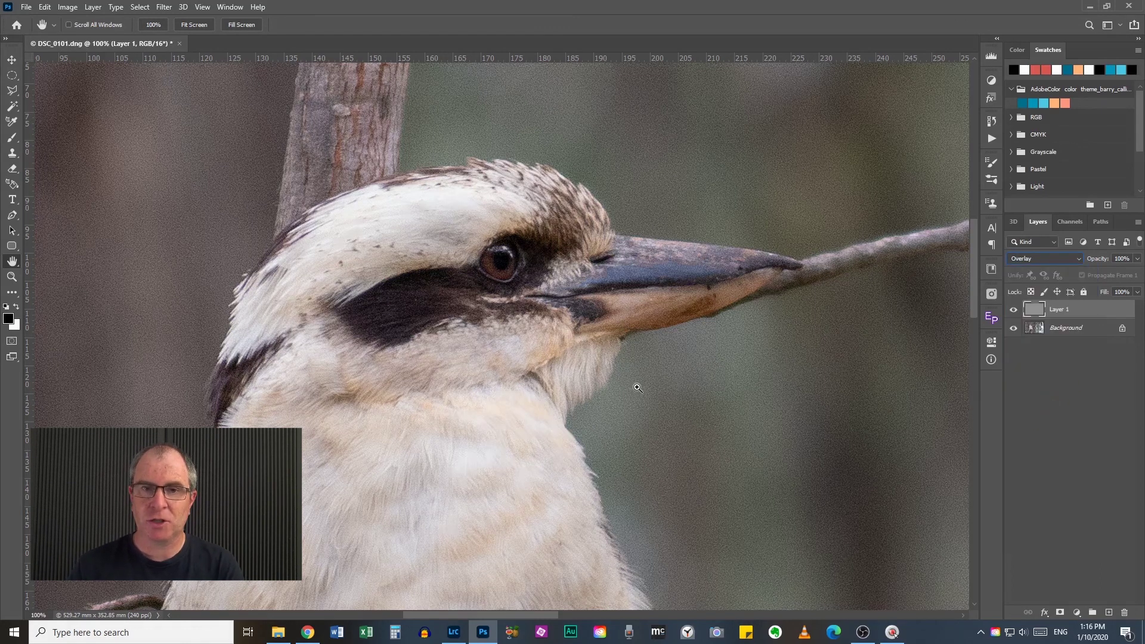
key(ctrl+0)
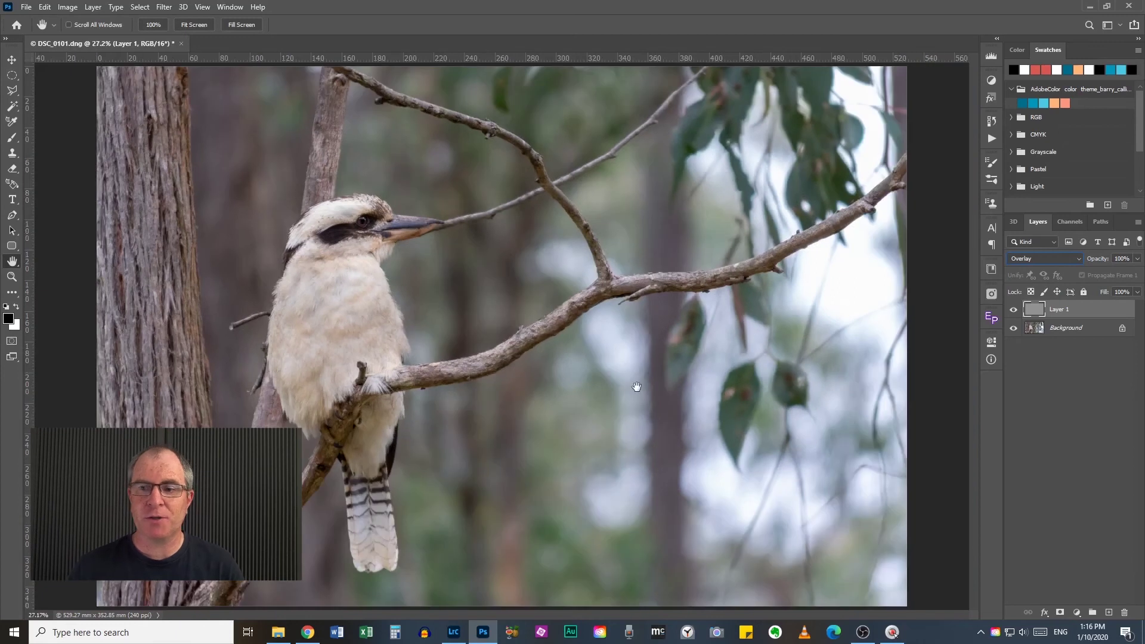
click(1066, 260)
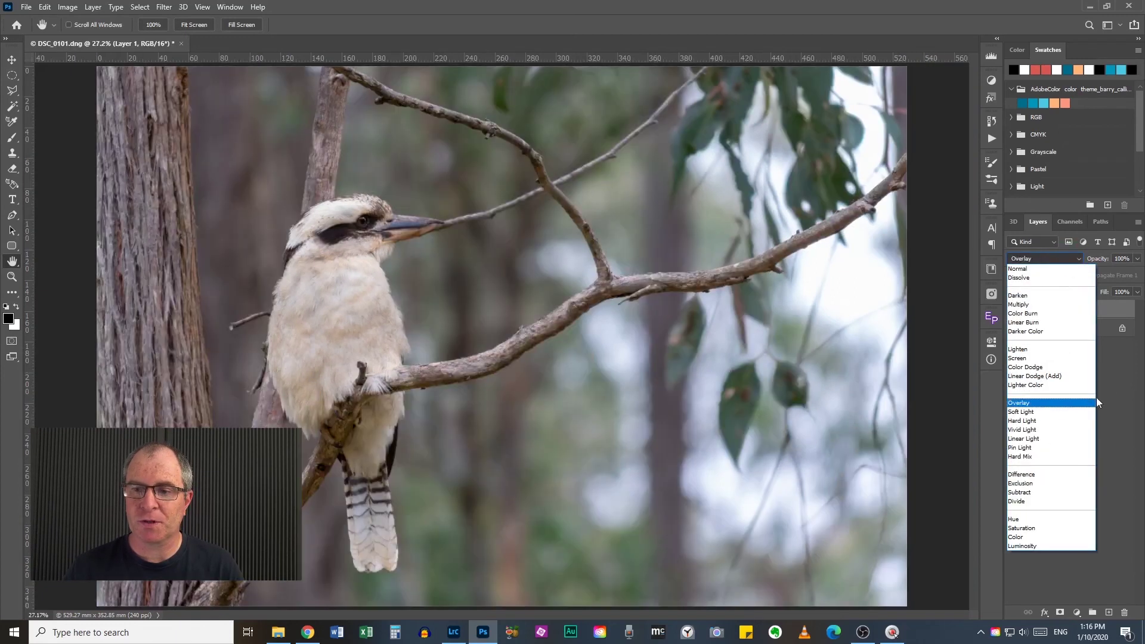
click(1118, 377)
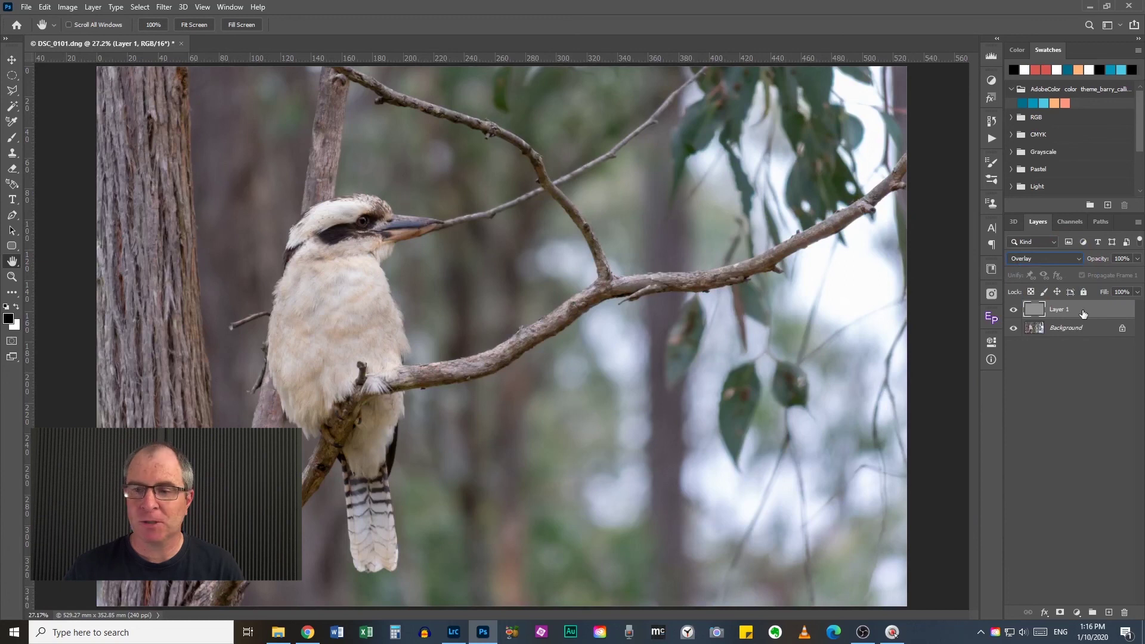
Step: Delete the sharpening layer above the Background and duplicate the Background layer again
drag(1083, 314, 1125, 612)
scroll(460, 341, down, 2)
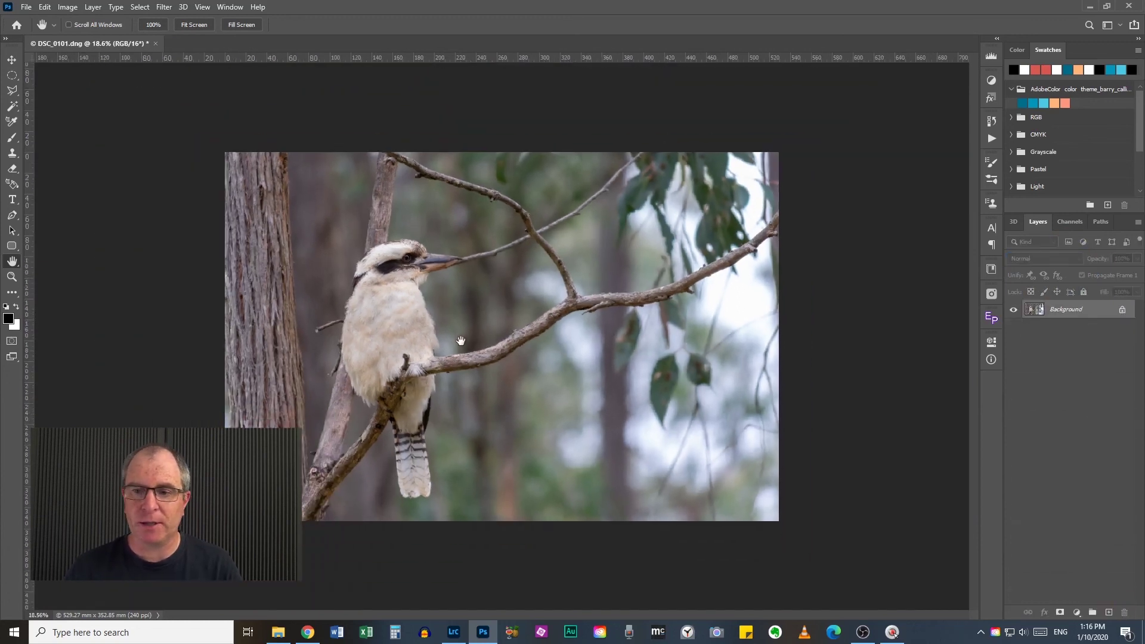
key(ctrl+j)
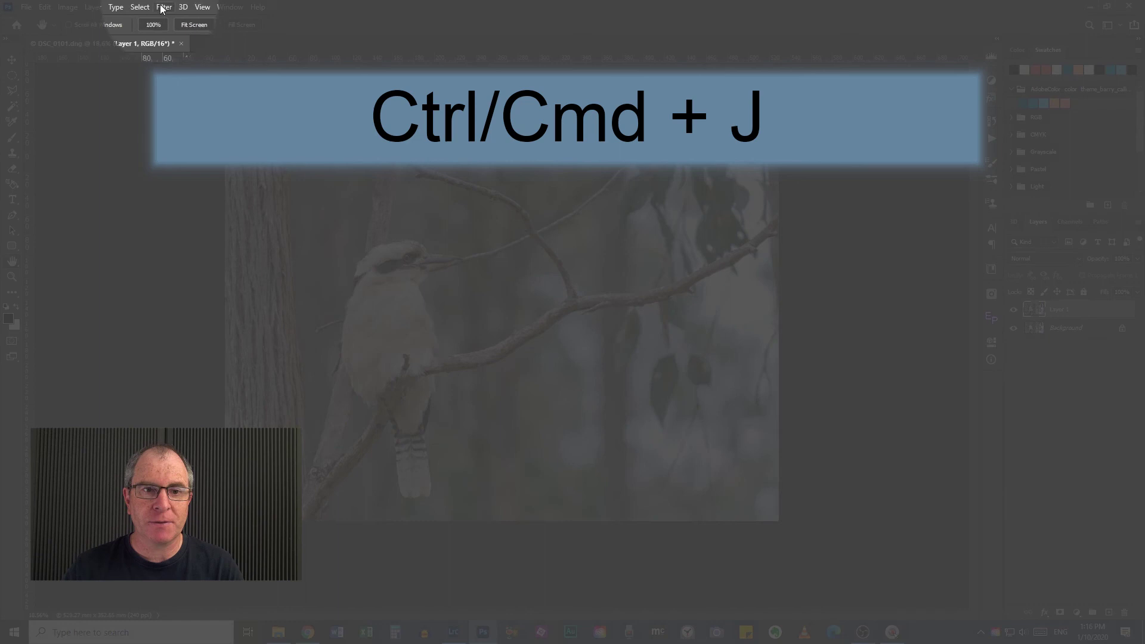
Step: Apply the High Pass filter to the new duplicate layer with a radius of 3.1 pixels
click(160, 7)
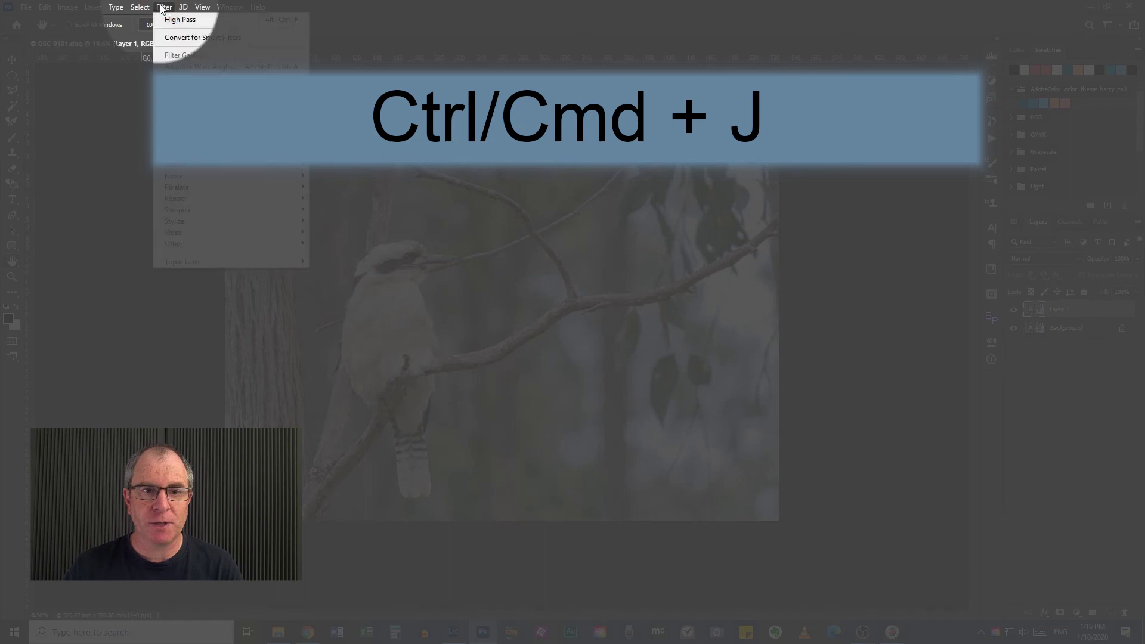
mouse_move(213, 249)
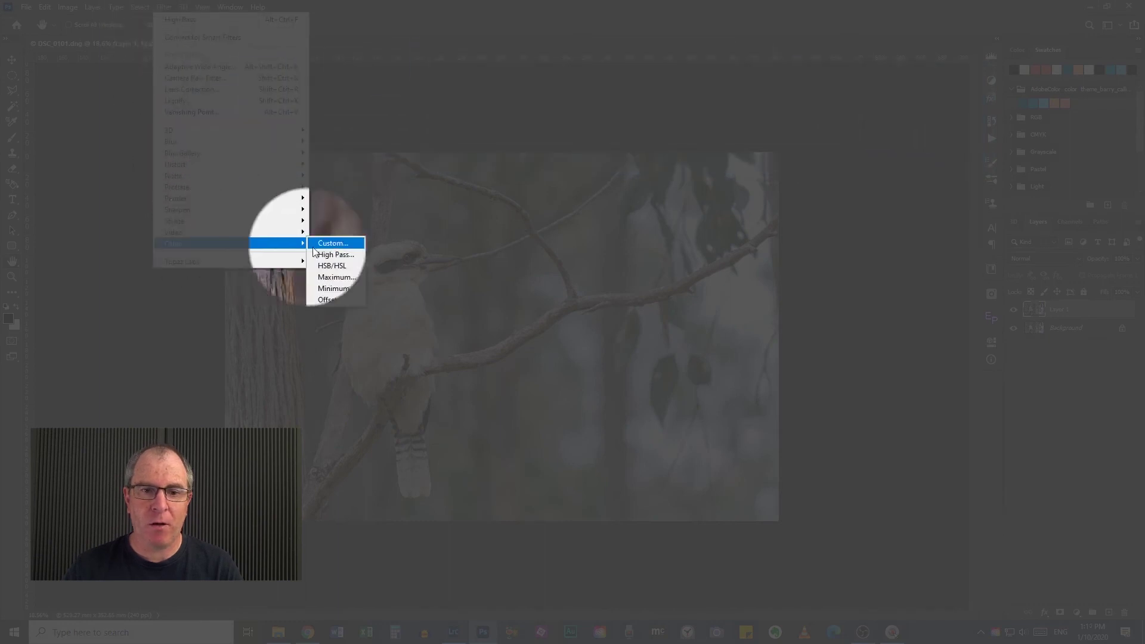
click(347, 257)
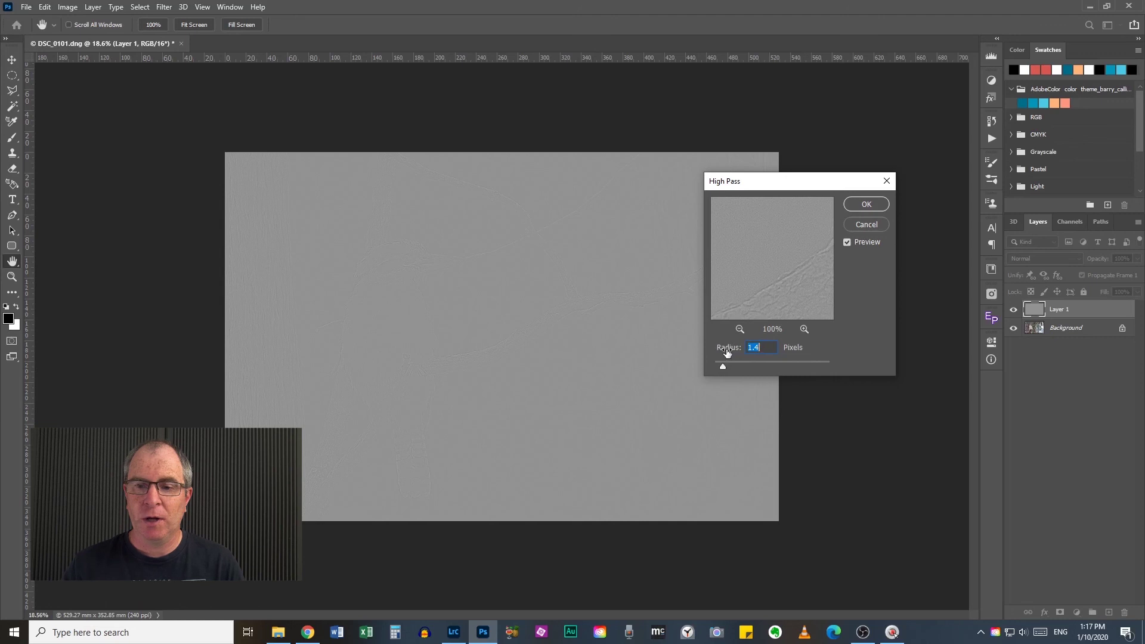
drag(722, 351, 730, 351)
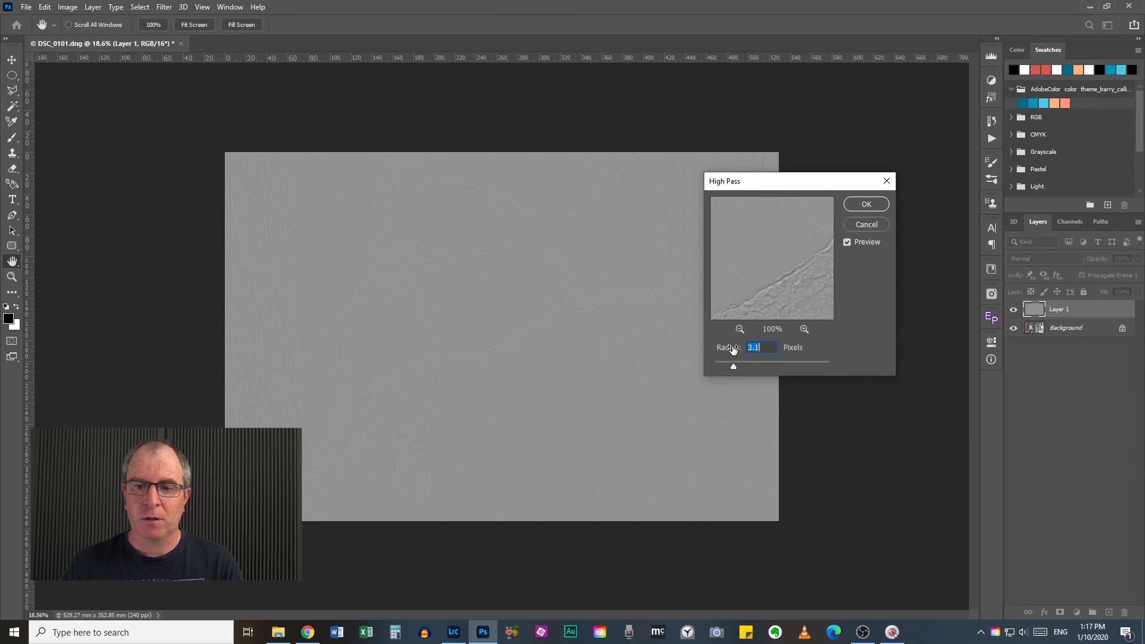
click(875, 204)
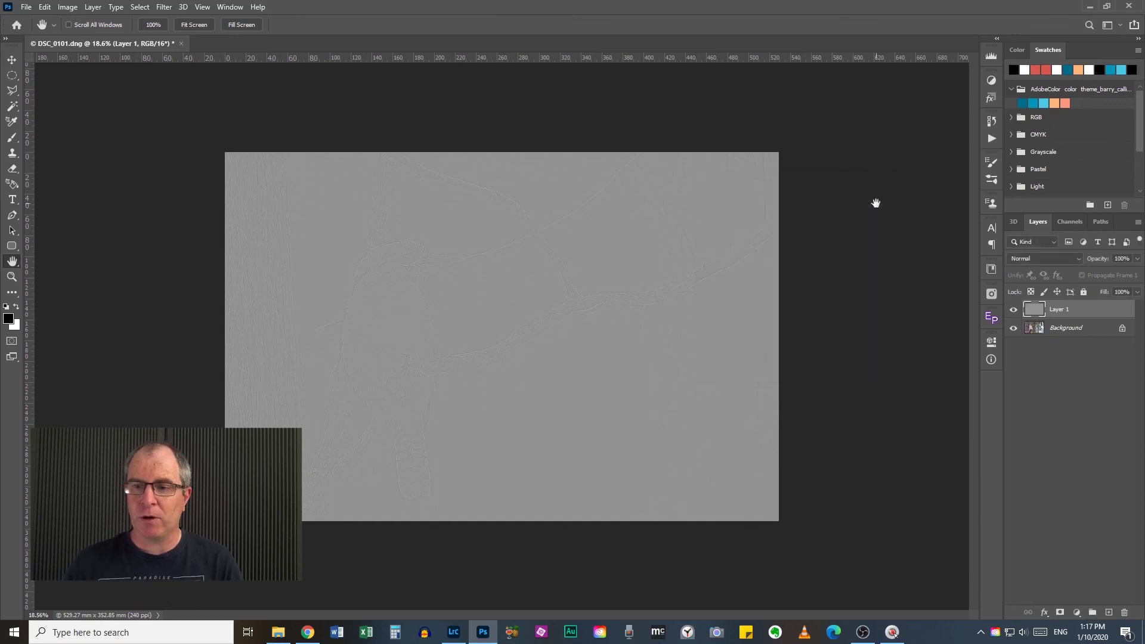
Step: Set Layer 1's blending mode to Overlay and compare the kookaburra's head at 100% with the layer hidden and shown
click(1075, 258)
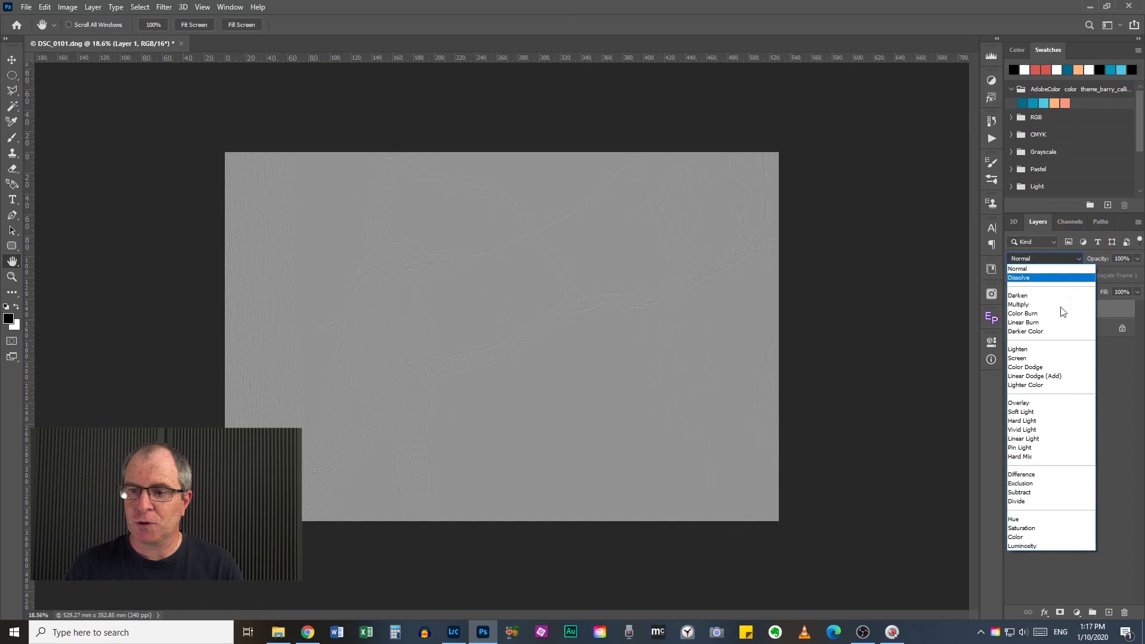
click(1040, 404)
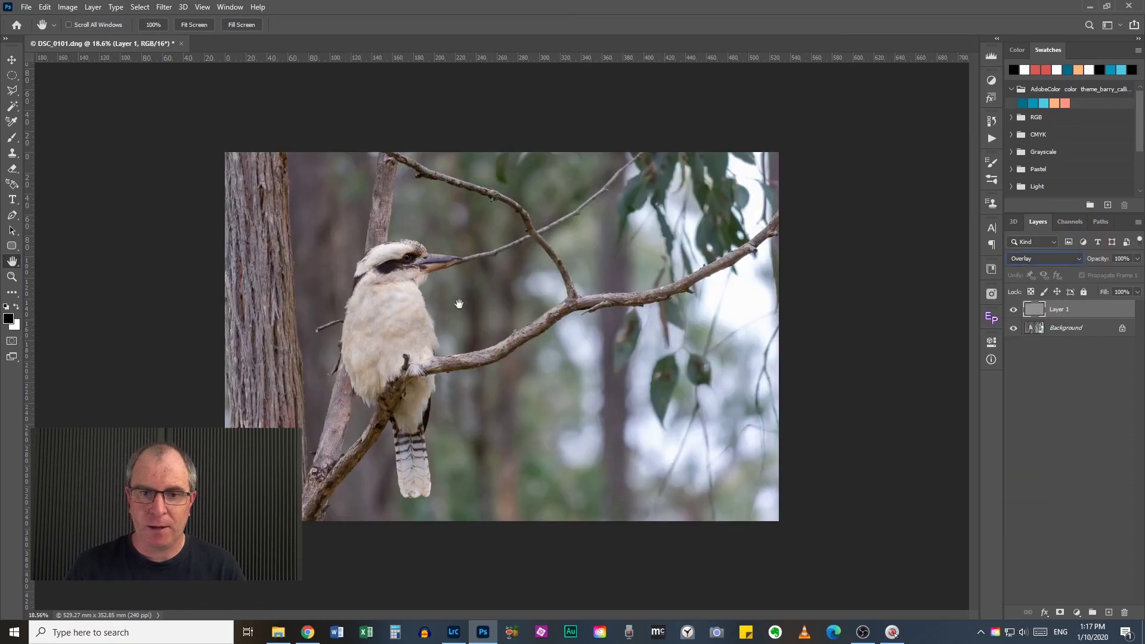
drag(395, 270, 394, 266)
drag(412, 185, 900, 491)
drag(756, 261, 777, 347)
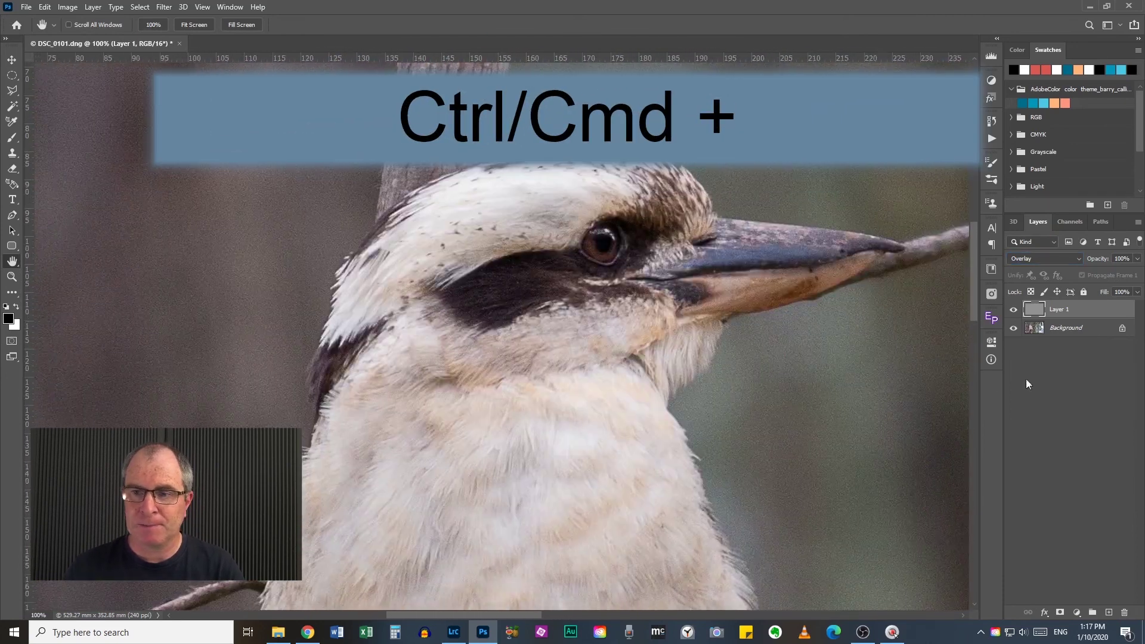
click(1014, 309)
drag(680, 314, 590, 330)
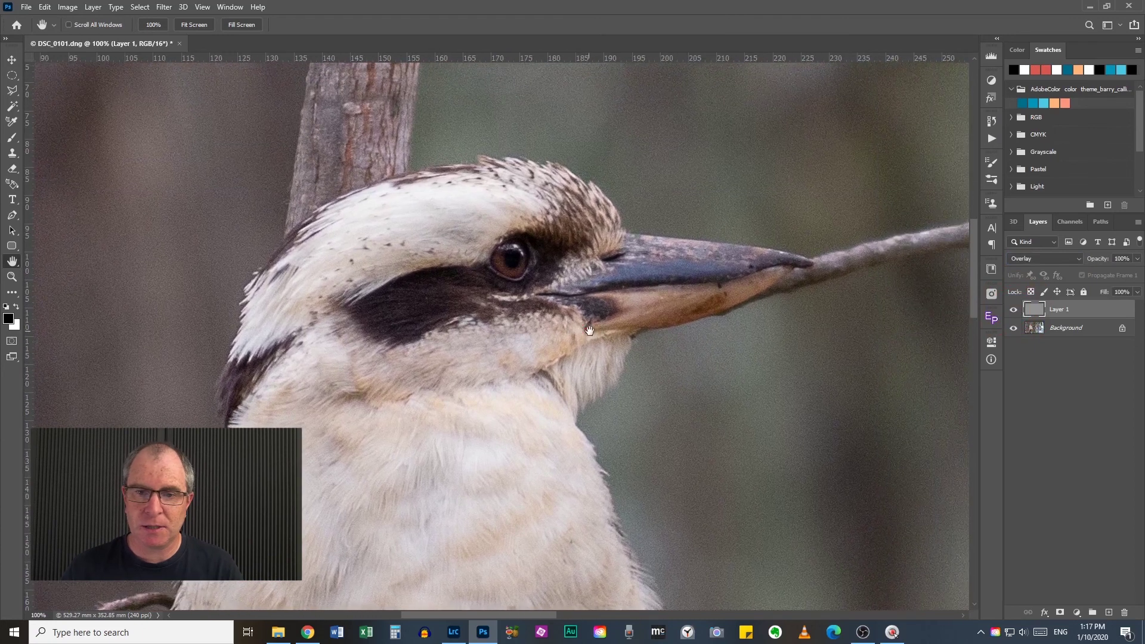
click(1013, 310)
click(1014, 311)
click(1013, 311)
click(1013, 311)
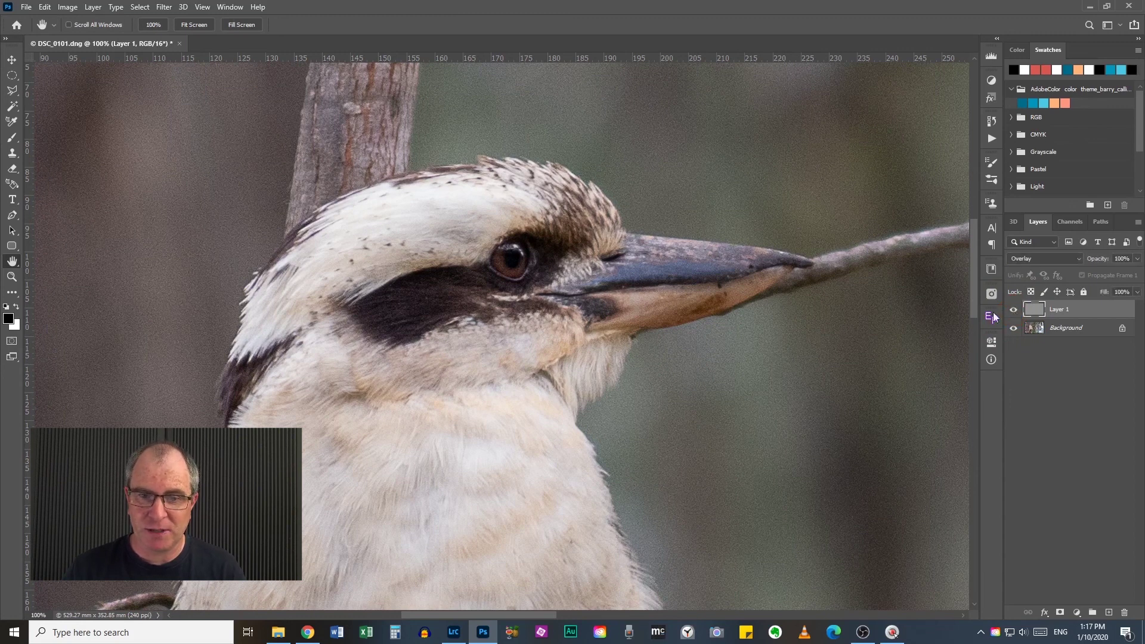
Step: Compare the whole photo fitted in view with Layer 1 hidden and shown
key(ctrl+0)
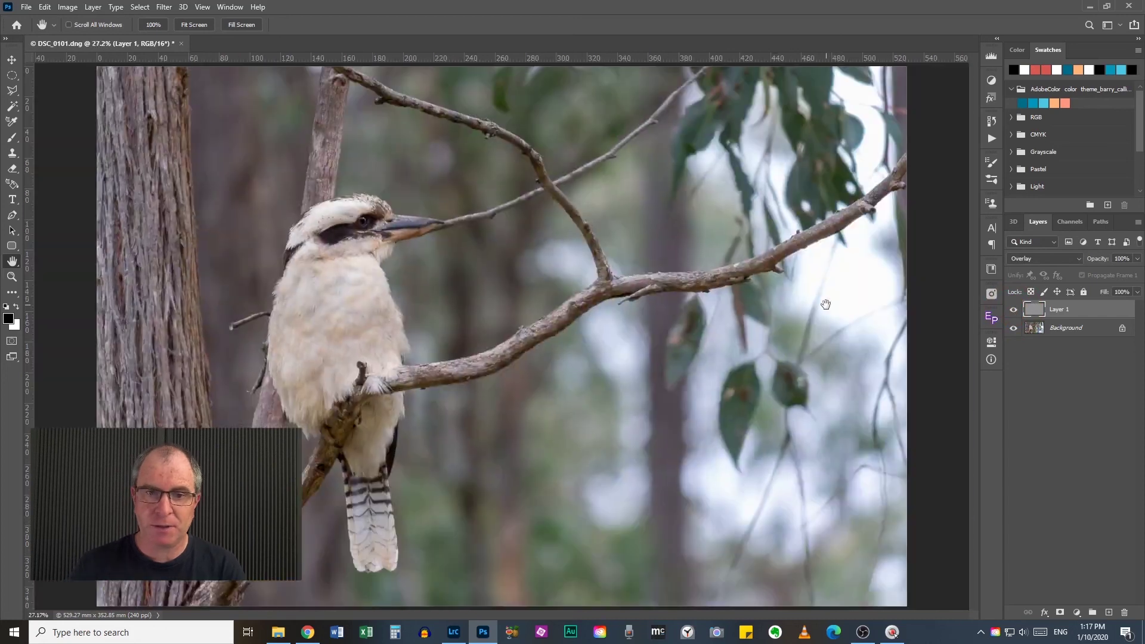
click(1014, 311)
click(1013, 311)
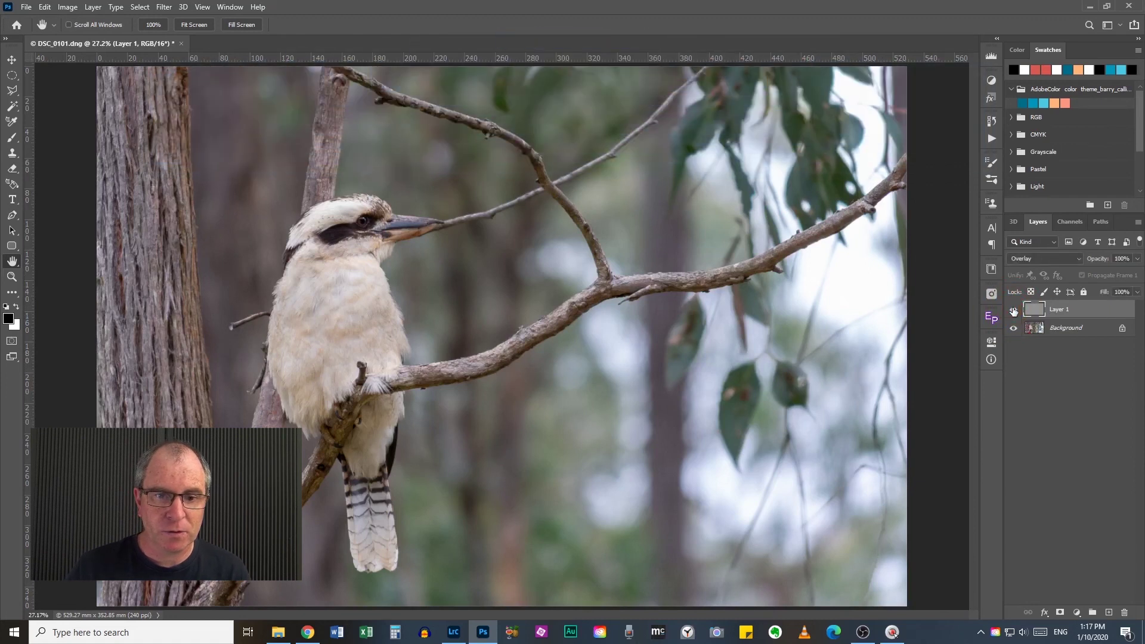
click(1013, 311)
click(1014, 311)
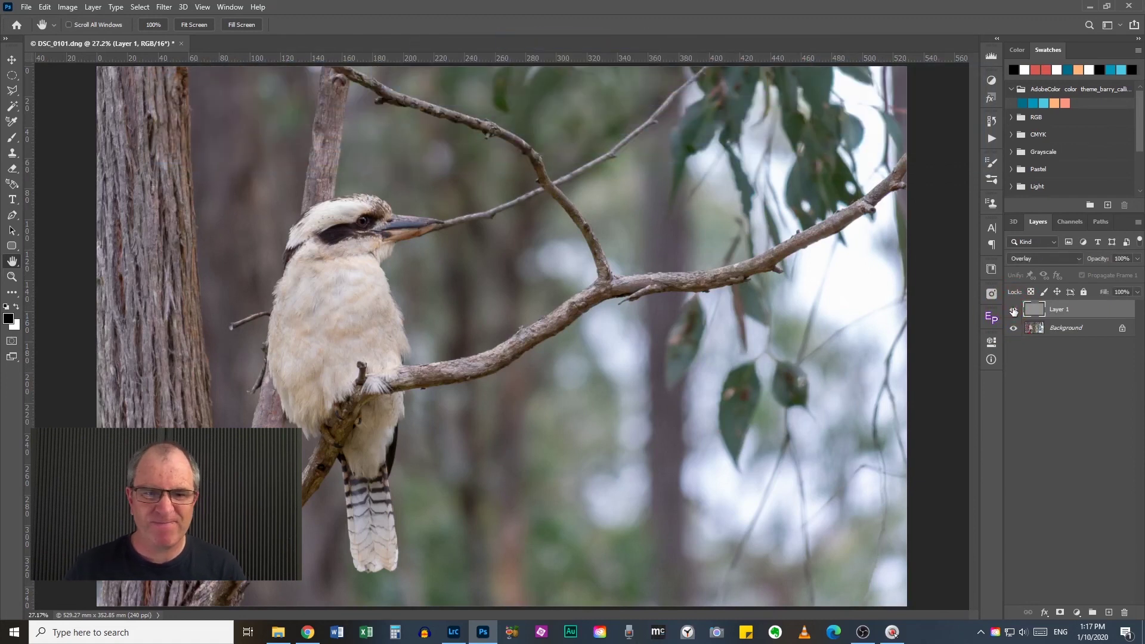
Step: Inspect the sharpening of the kookaburra's head, beak and nearby branch at about 125% magnification
drag(343, 197, 660, 345)
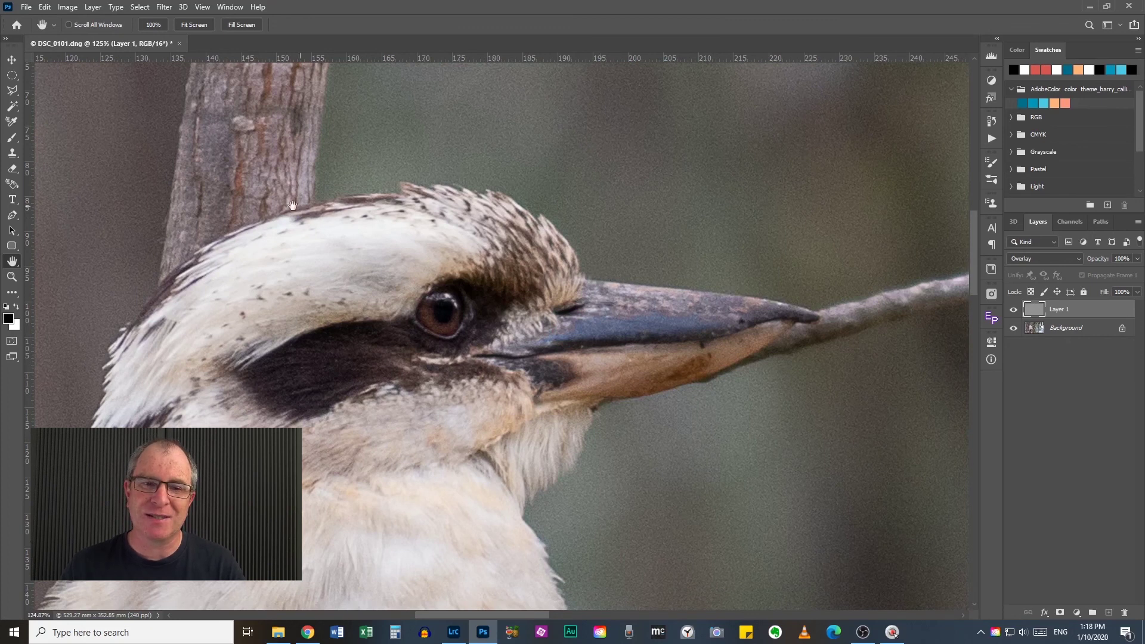
drag(374, 413, 204, 225)
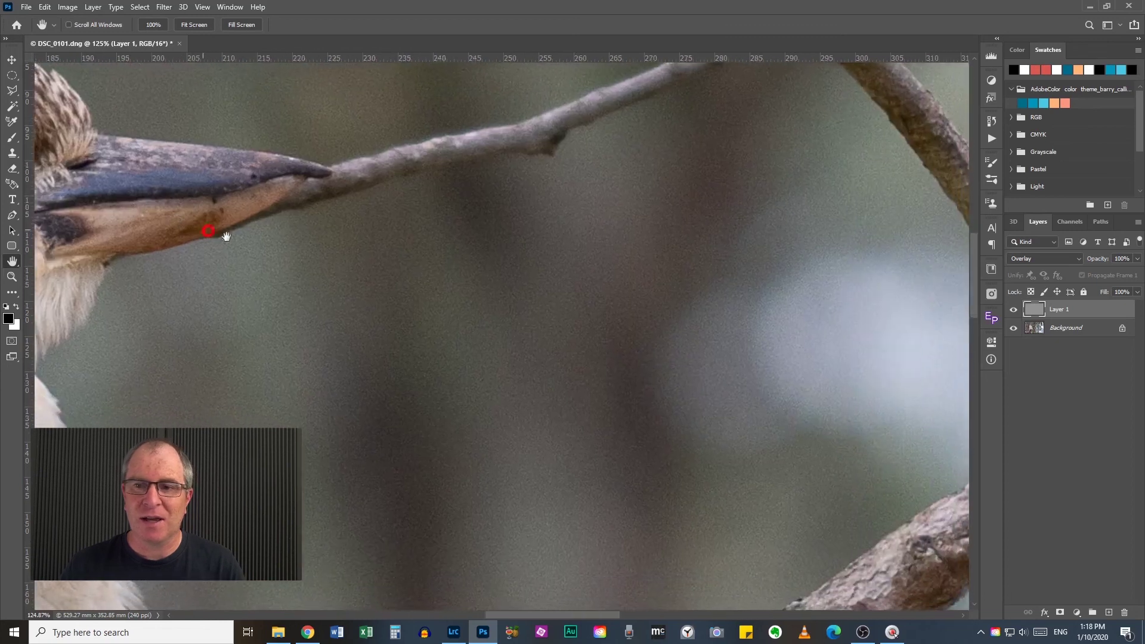
click(345, 335)
mouse_move(528, 372)
mouse_down()
mouse_move(738, 168)
mouse_move(833, 516)
mouse_up()
drag(634, 319, 513, 178)
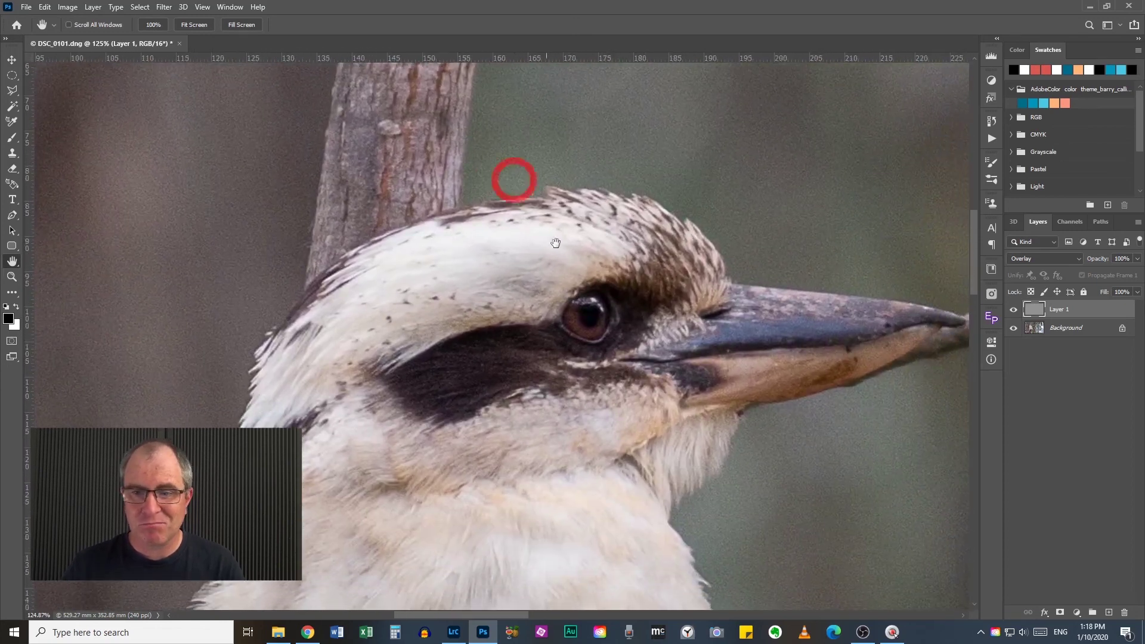
drag(640, 354, 537, 314)
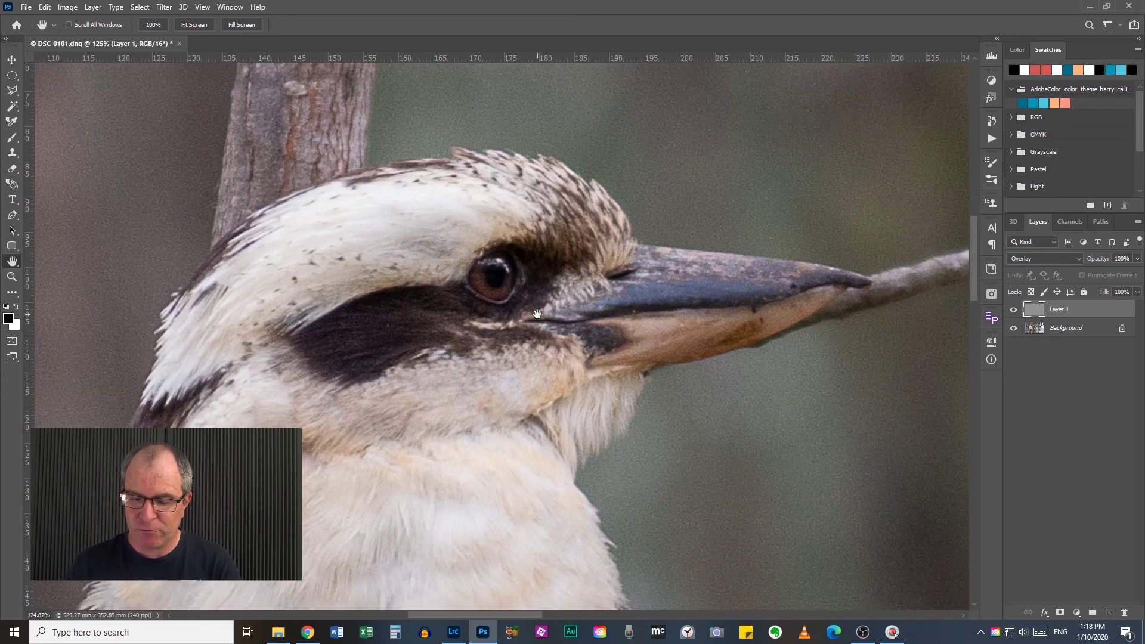
key(ctrl+0)
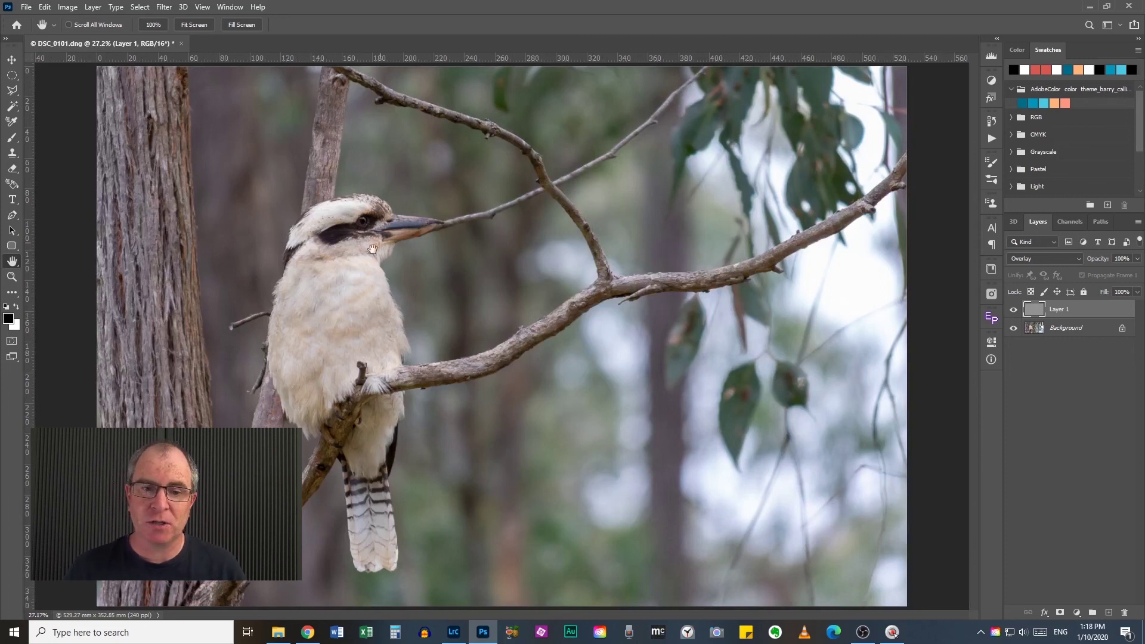
Step: Delete the High Pass layer above the Background and make a fresh duplicate of the Background layer
drag(1067, 311, 1123, 613)
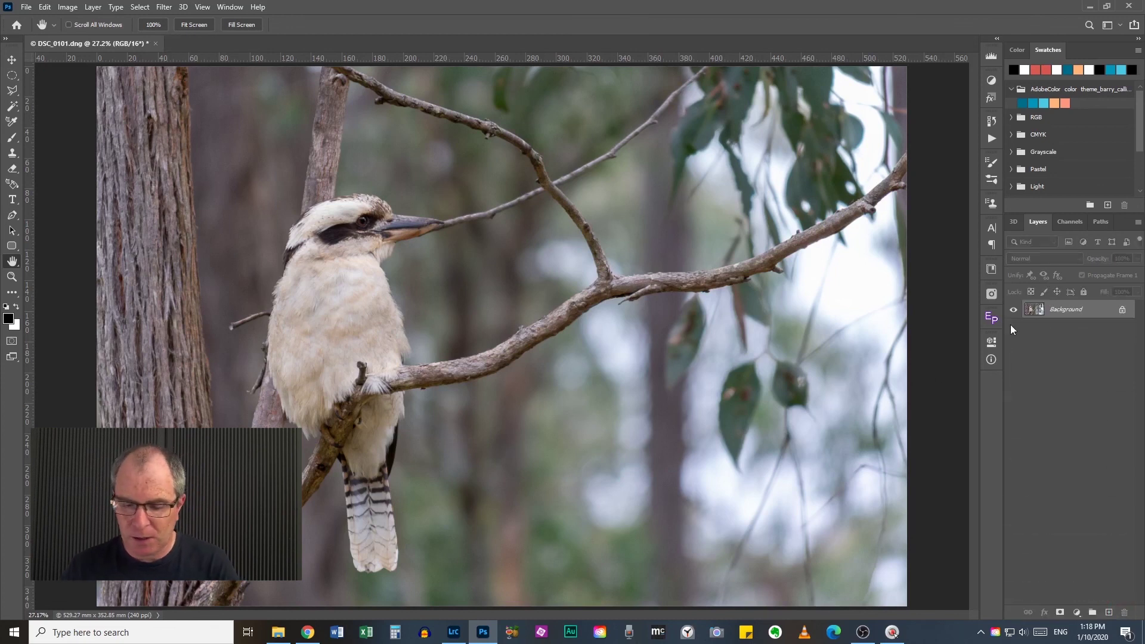
key(ctrl+j)
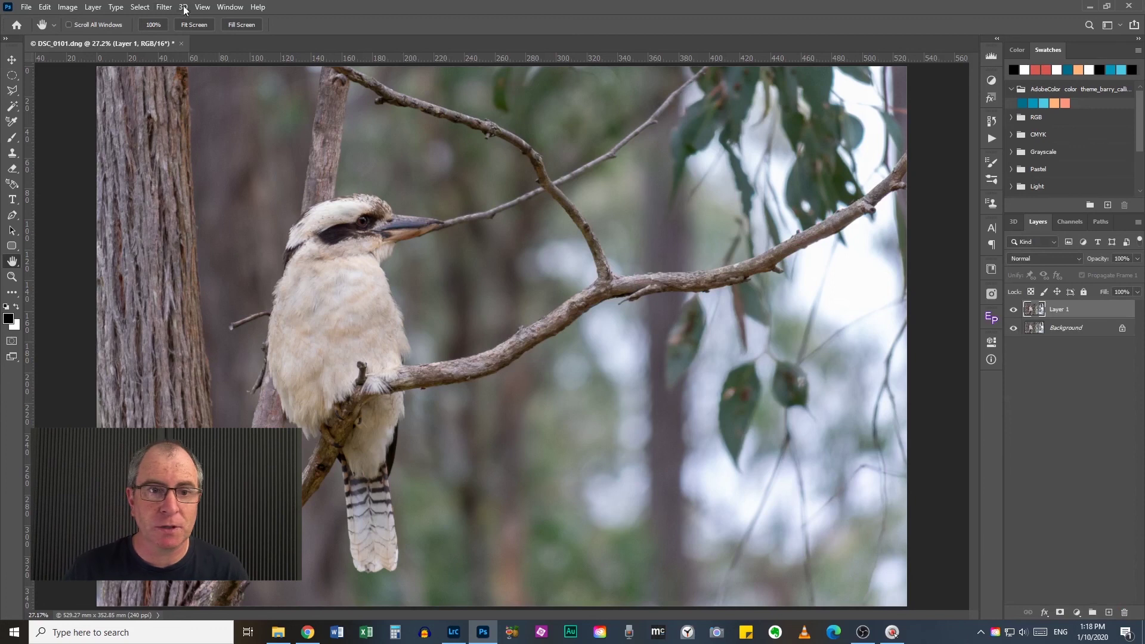
Step: Apply the High Pass filter to the duplicate layer with a radius of 14.2 pixels
click(164, 6)
mouse_move(192, 252)
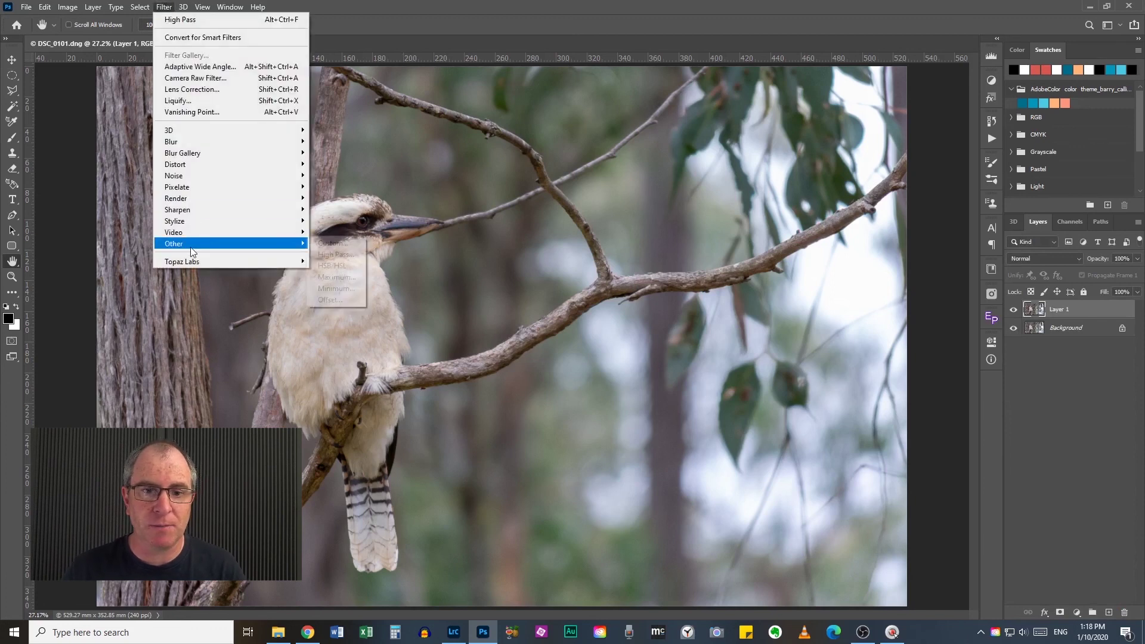
click(332, 253)
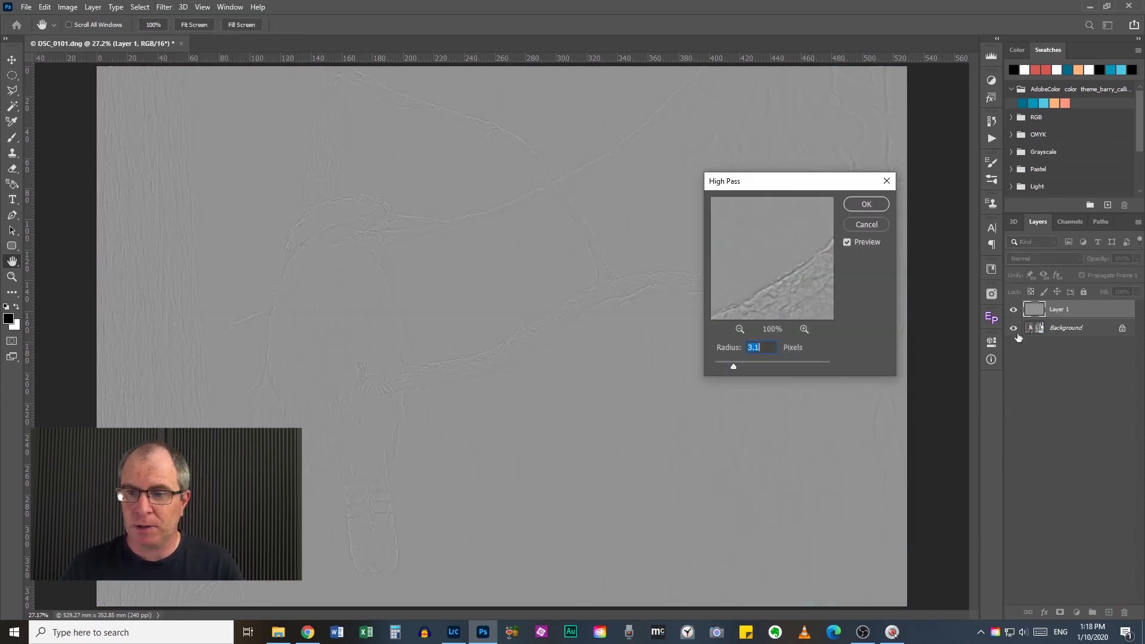
drag(729, 351, 792, 353)
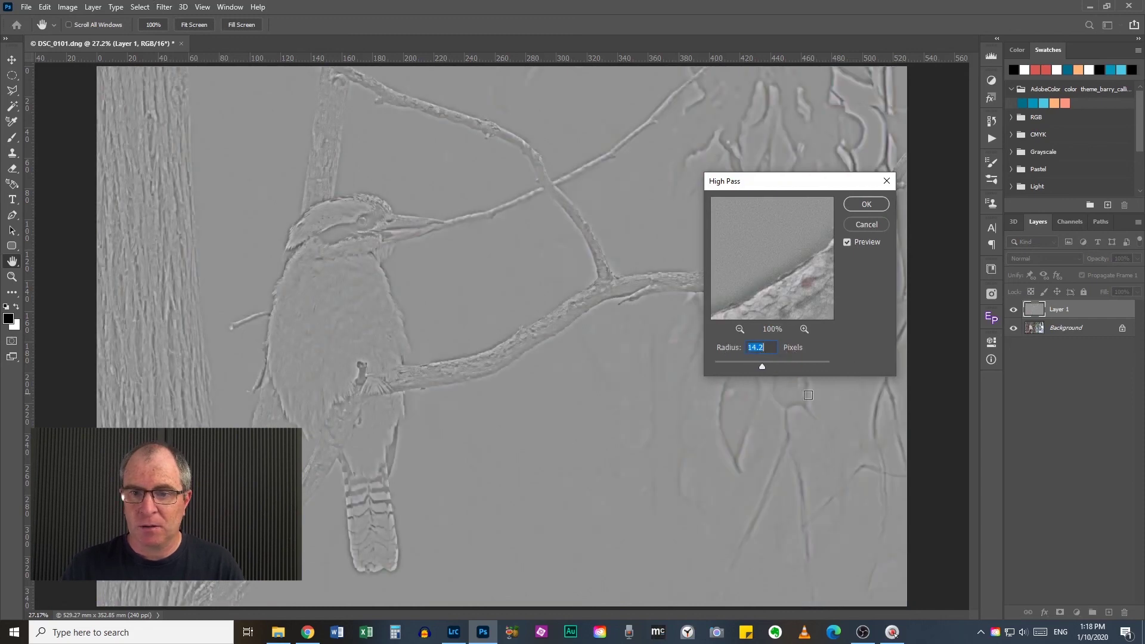
click(856, 205)
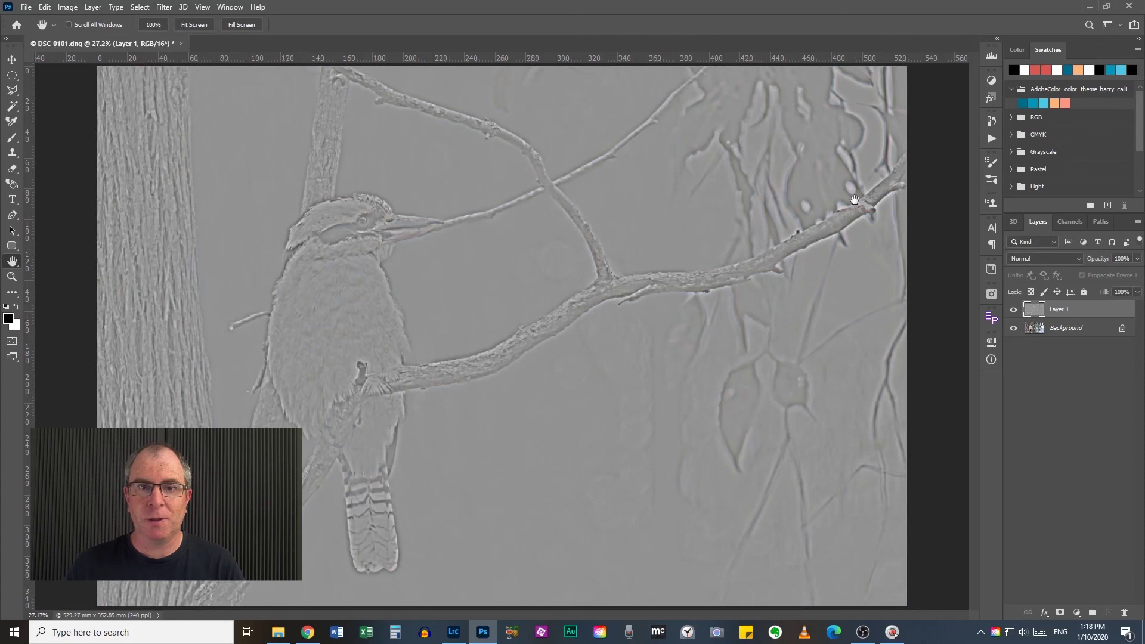
Step: Blend the 14.2-pixel High Pass layer in Overlay mode and compare the head and chest at 100% with the layer hidden and shown
click(1069, 260)
click(1056, 401)
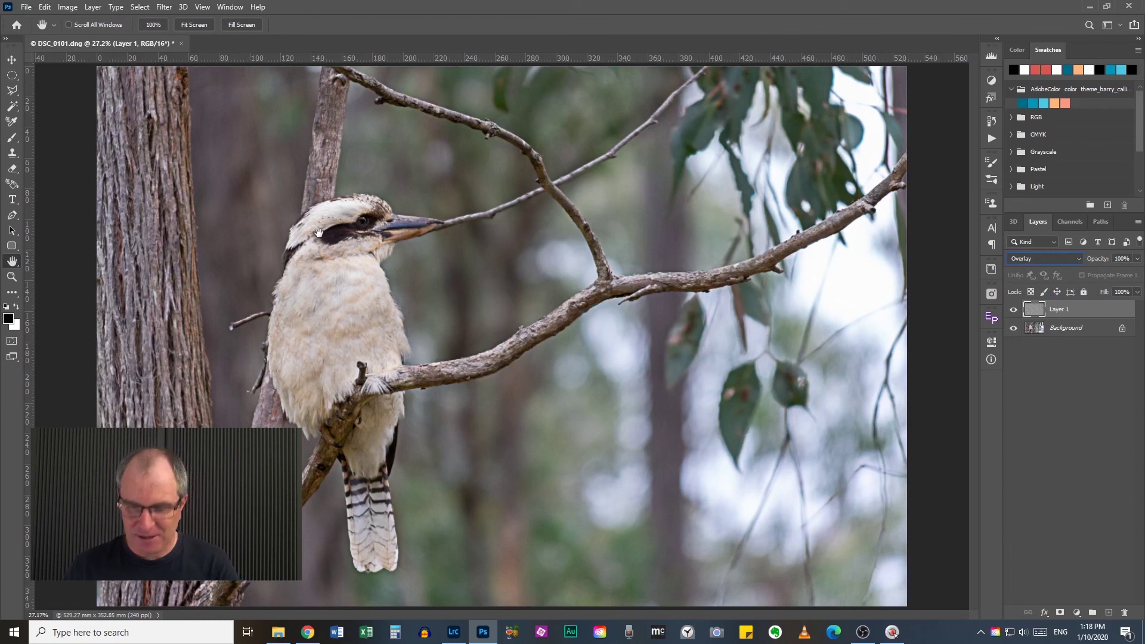
key(ctrl+1)
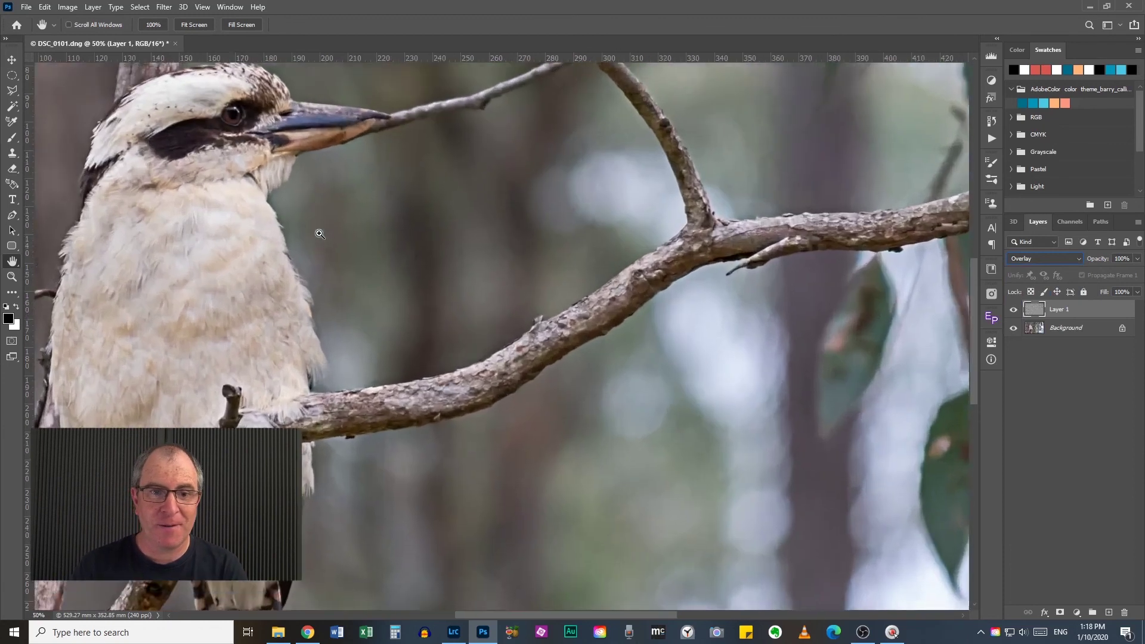
drag(343, 225, 845, 587)
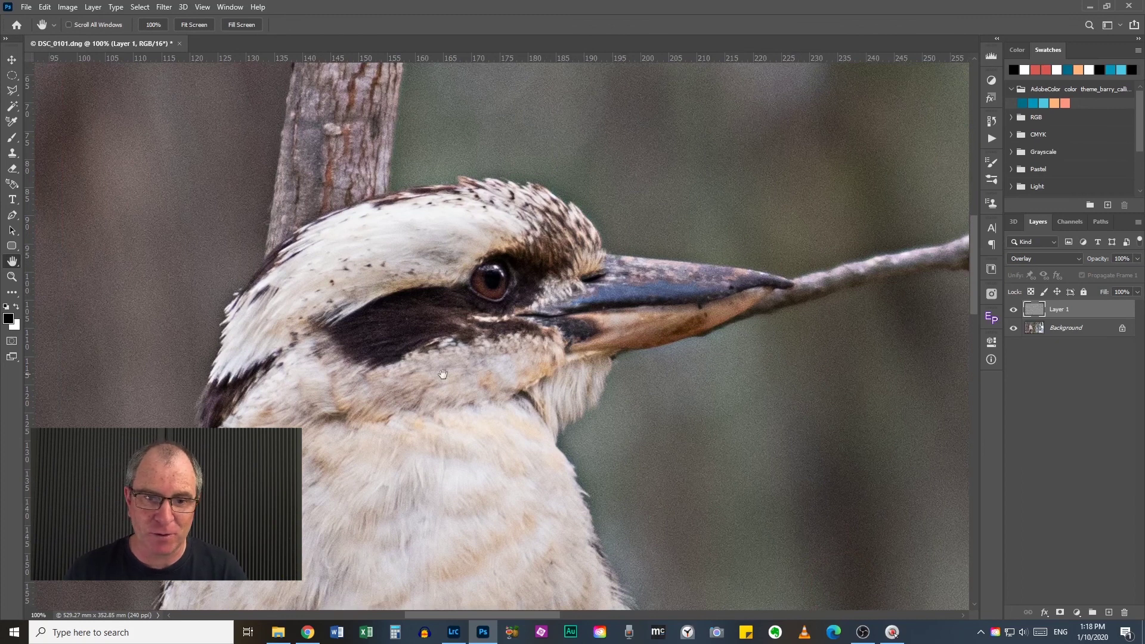
drag(548, 310, 557, 226)
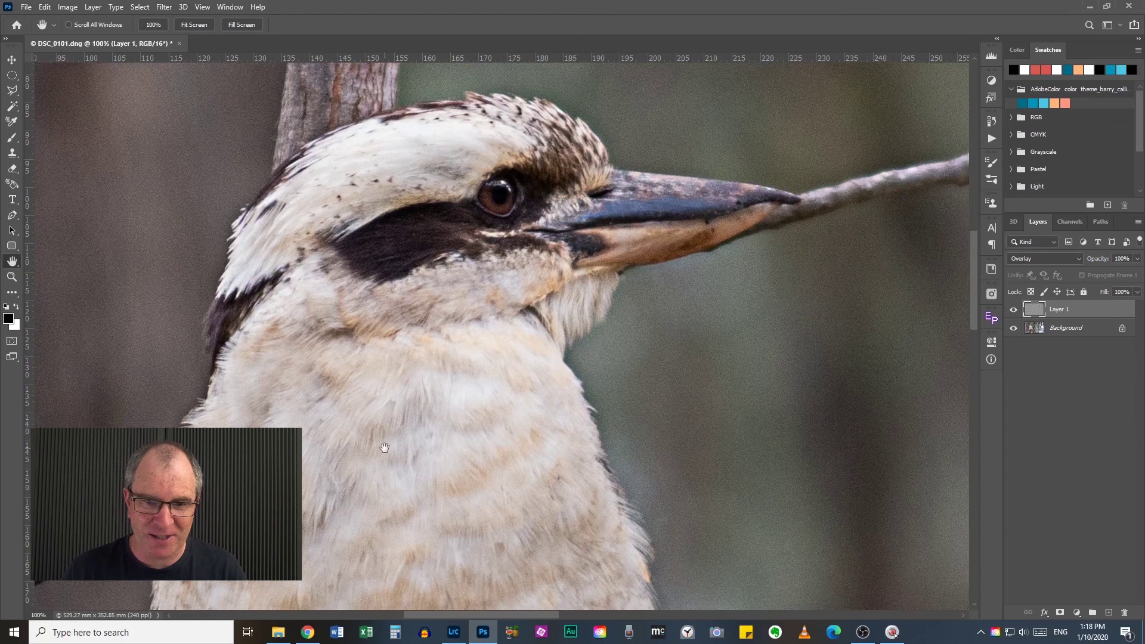
drag(503, 477, 519, 484)
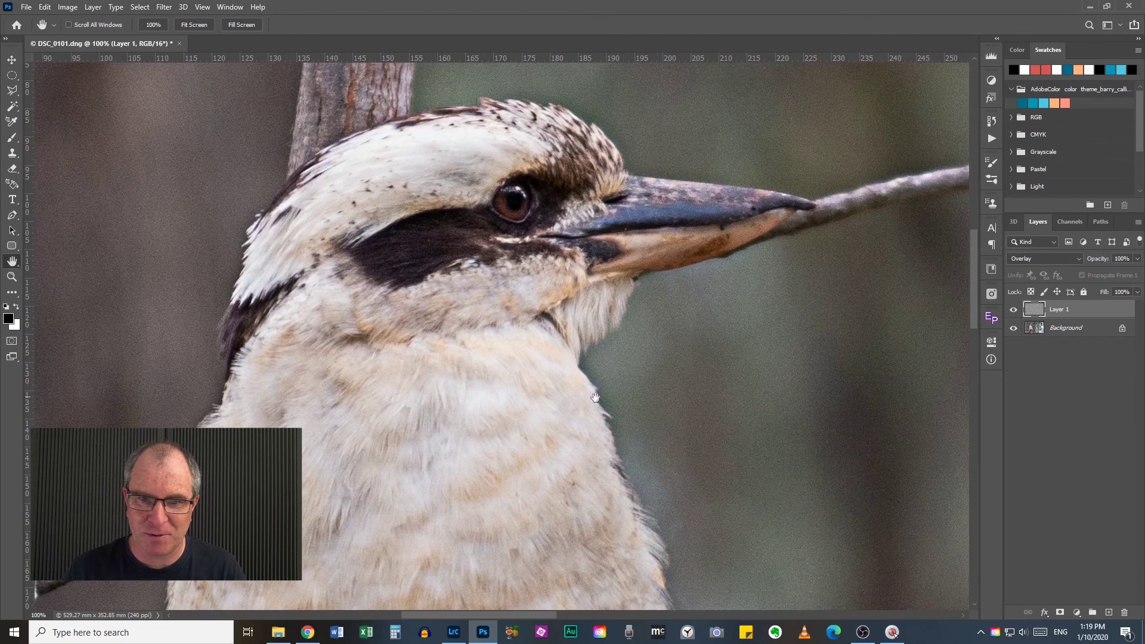
click(1013, 312)
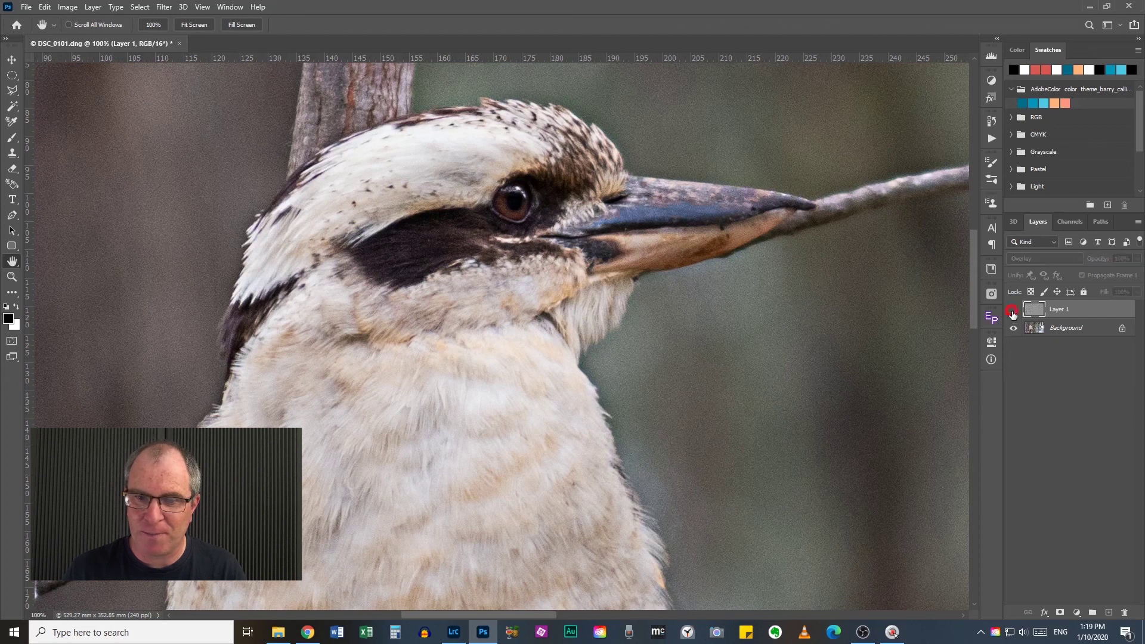
click(1013, 312)
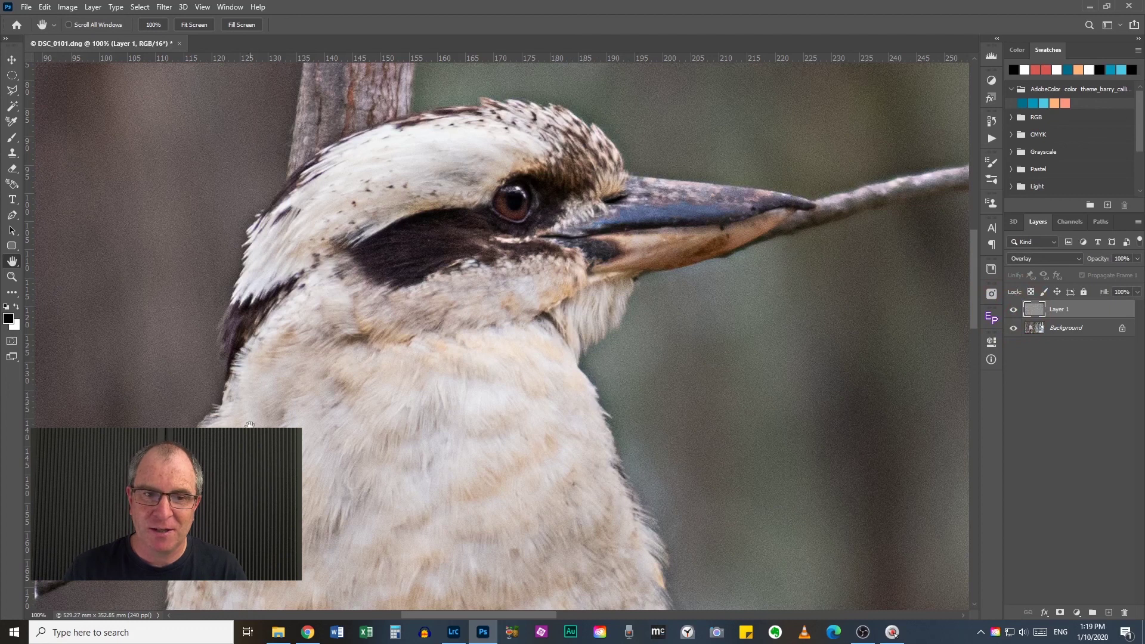
click(1013, 310)
click(1013, 309)
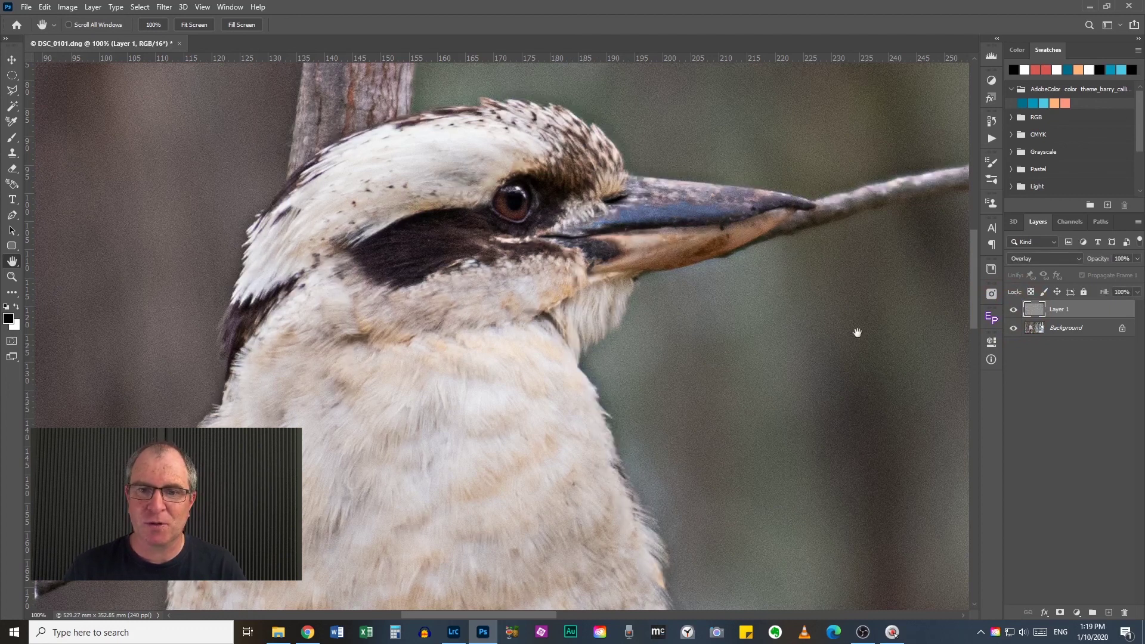
Step: Change Layer 1's blending mode to Linear Light and examine the head at 100% and the whole photo
click(1072, 258)
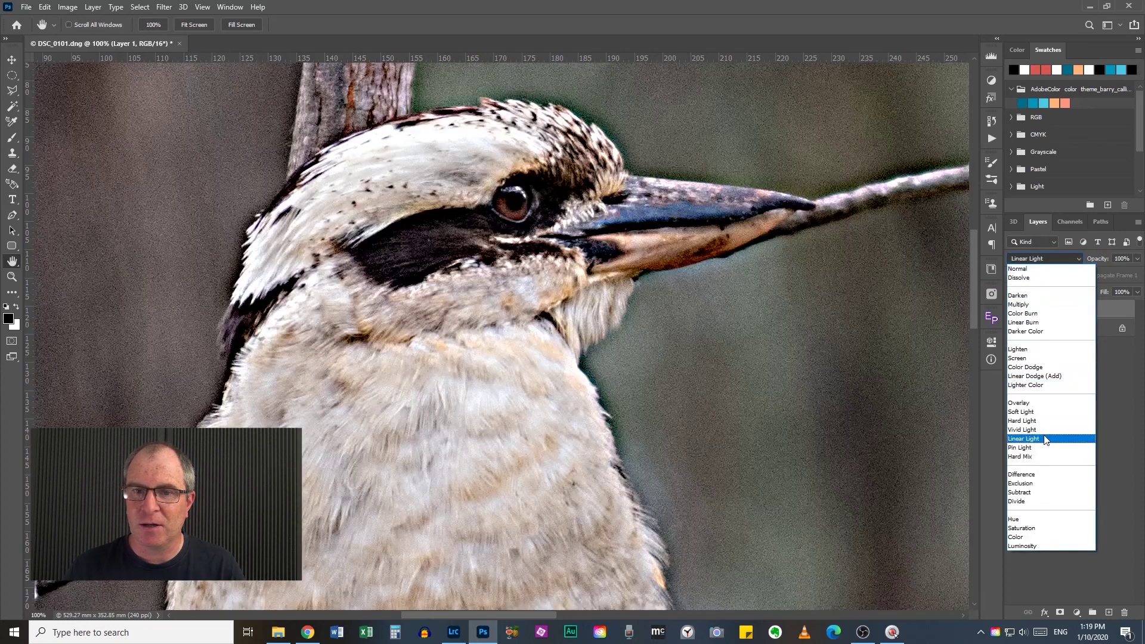
click(1043, 440)
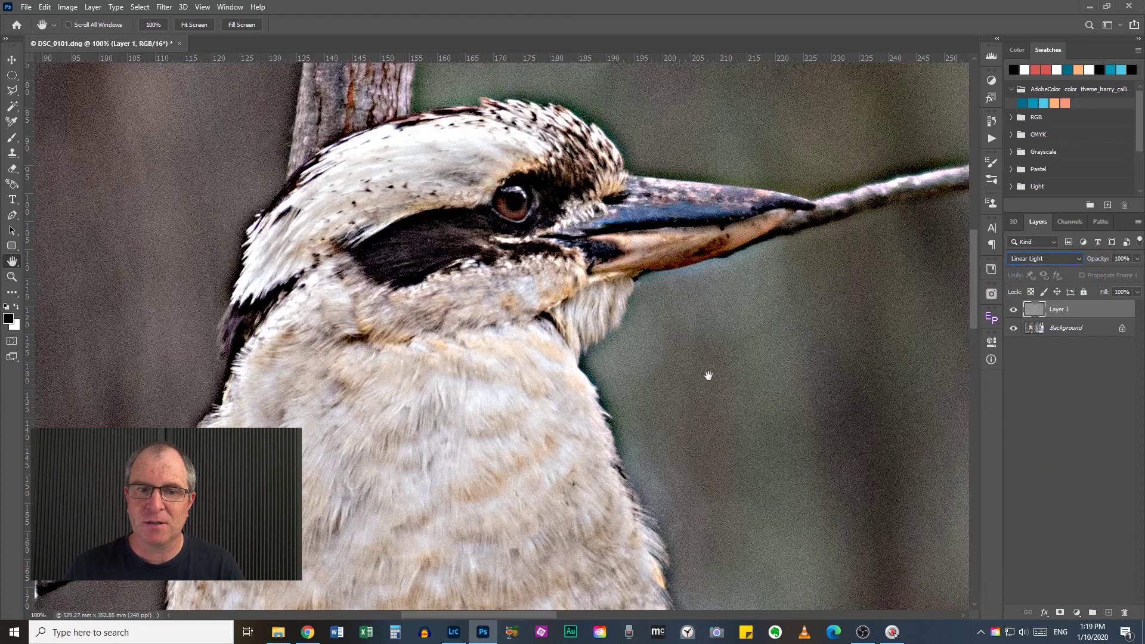
drag(644, 267, 538, 341)
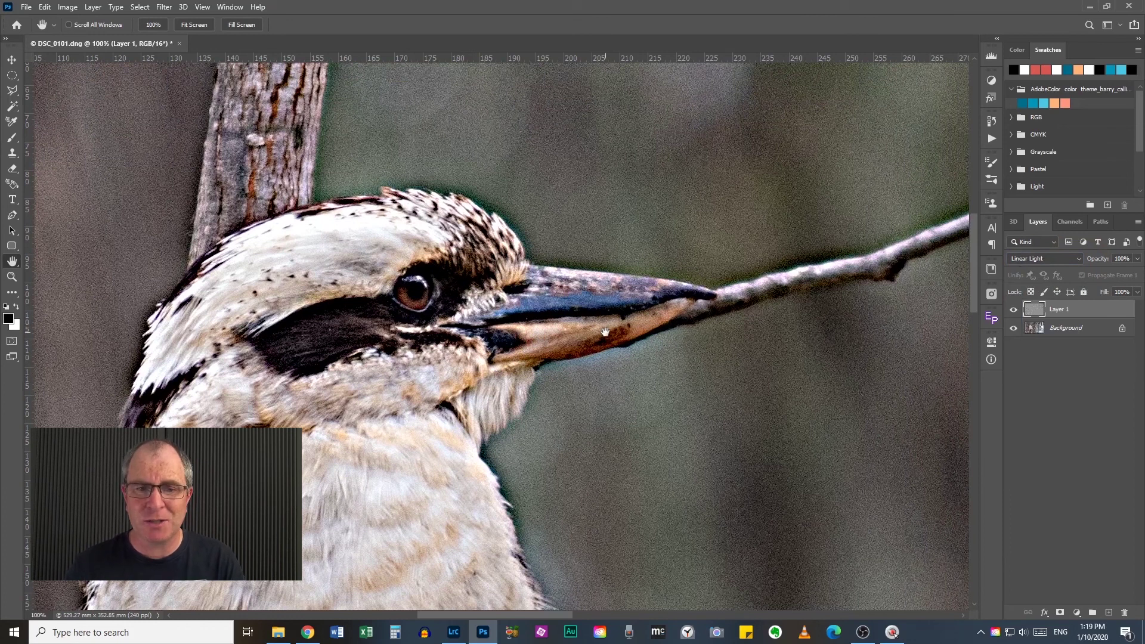
key(ctrl+0)
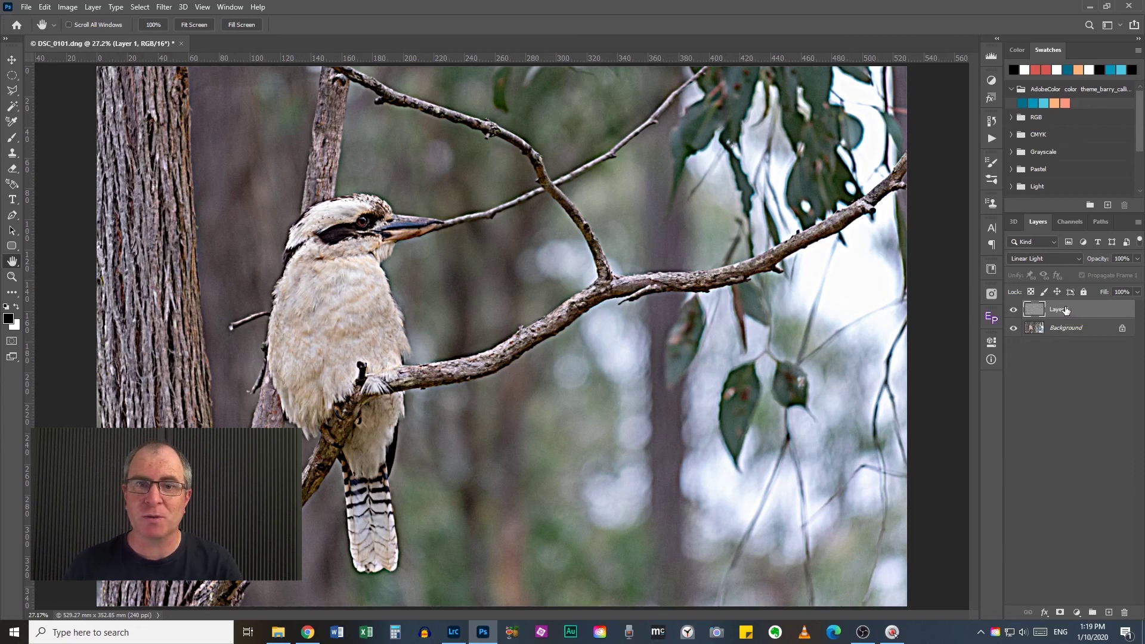
Step: Delete the Linear Light sharpening layer and duplicate the Background layer once more
drag(1065, 309, 1123, 612)
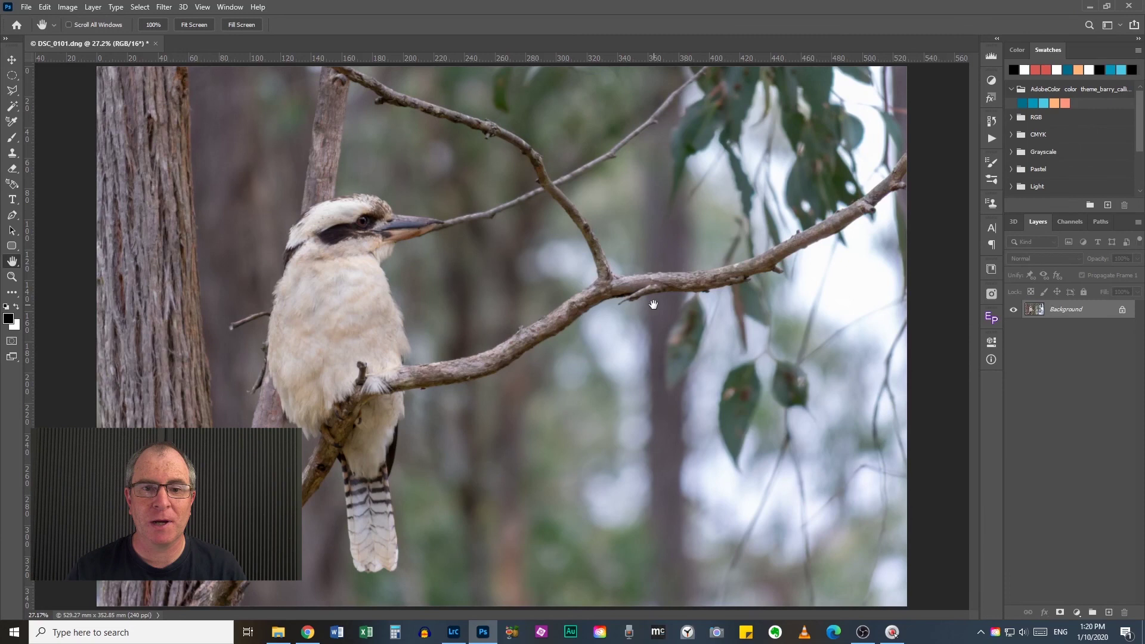
scroll(509, 312, down, 2)
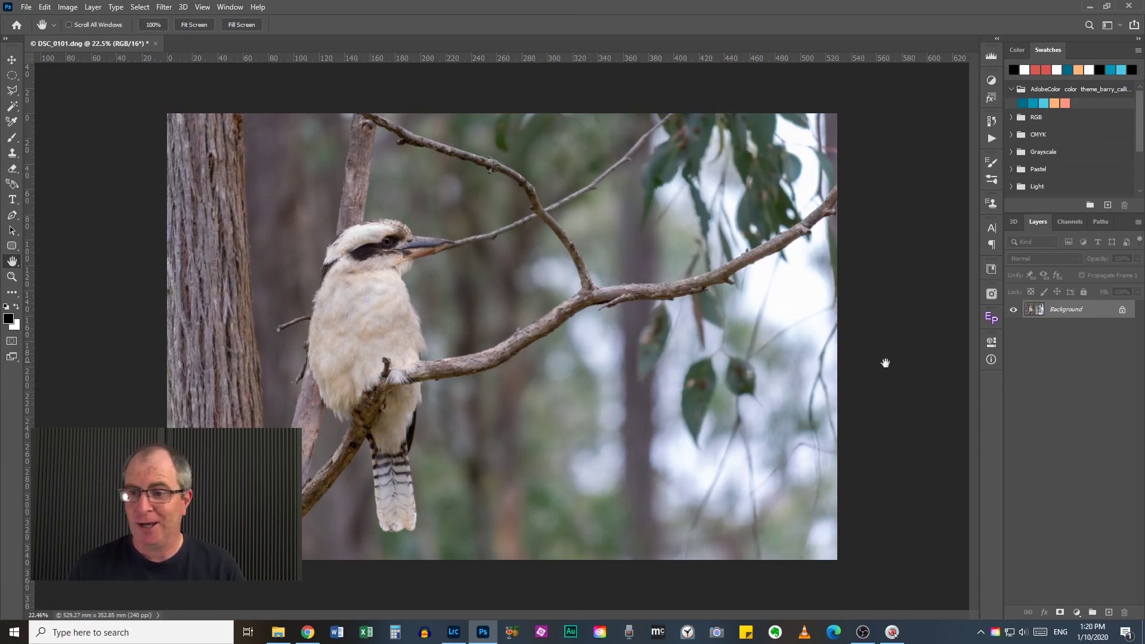
click(1069, 310)
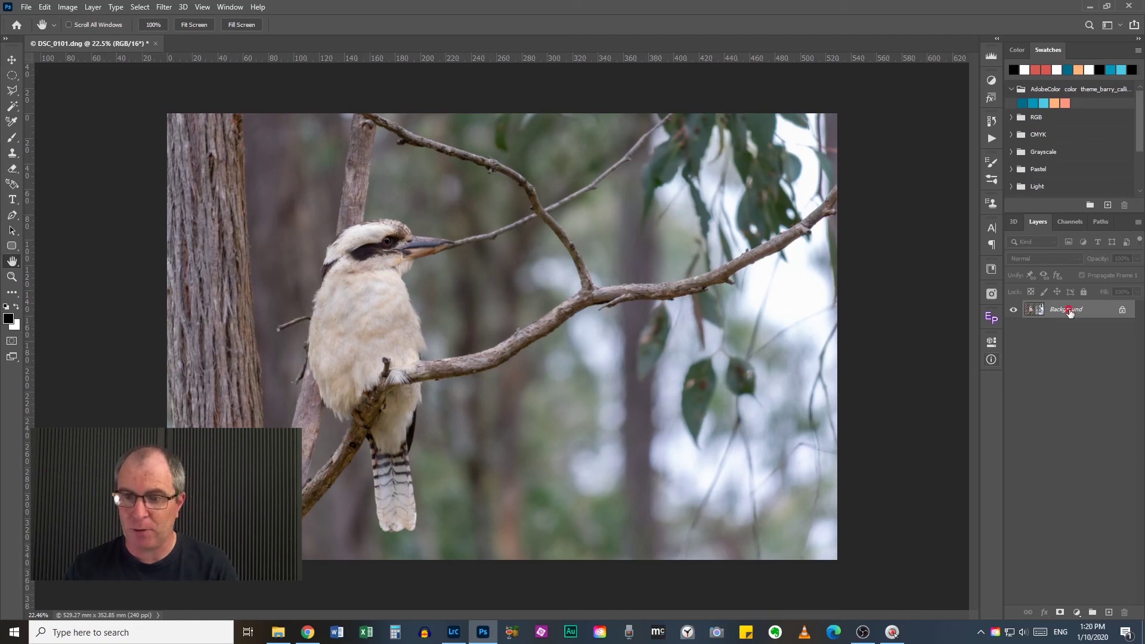
click(1068, 309)
key(ctrl+j)
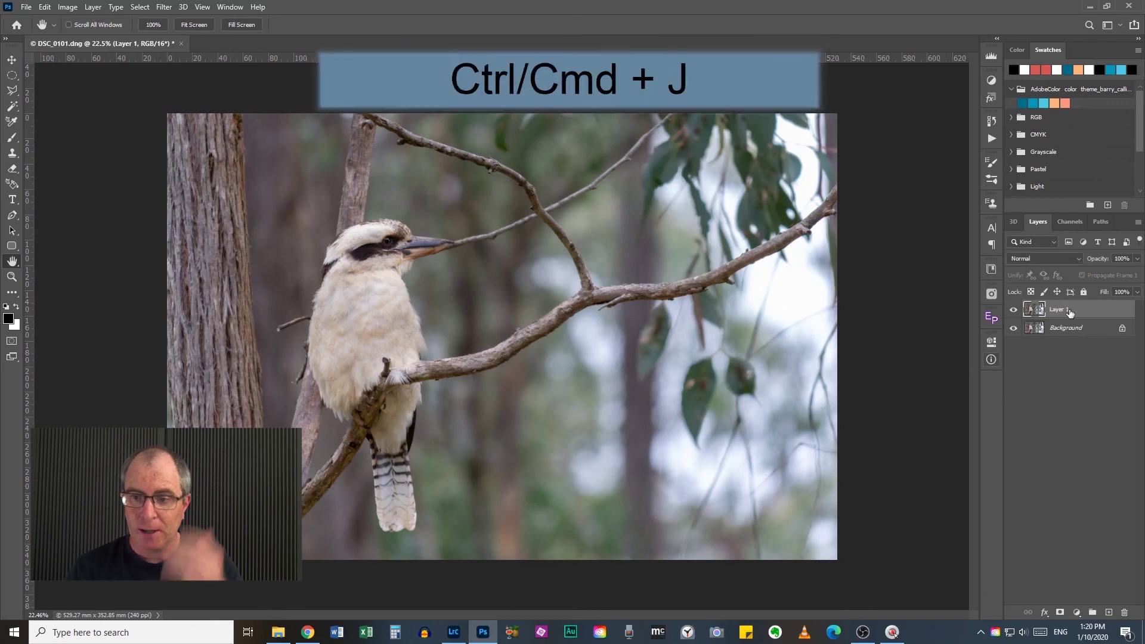
Step: Delete the duplicate Layer 1 and create a fresh copy of the Background layer
drag(1069, 316, 1124, 612)
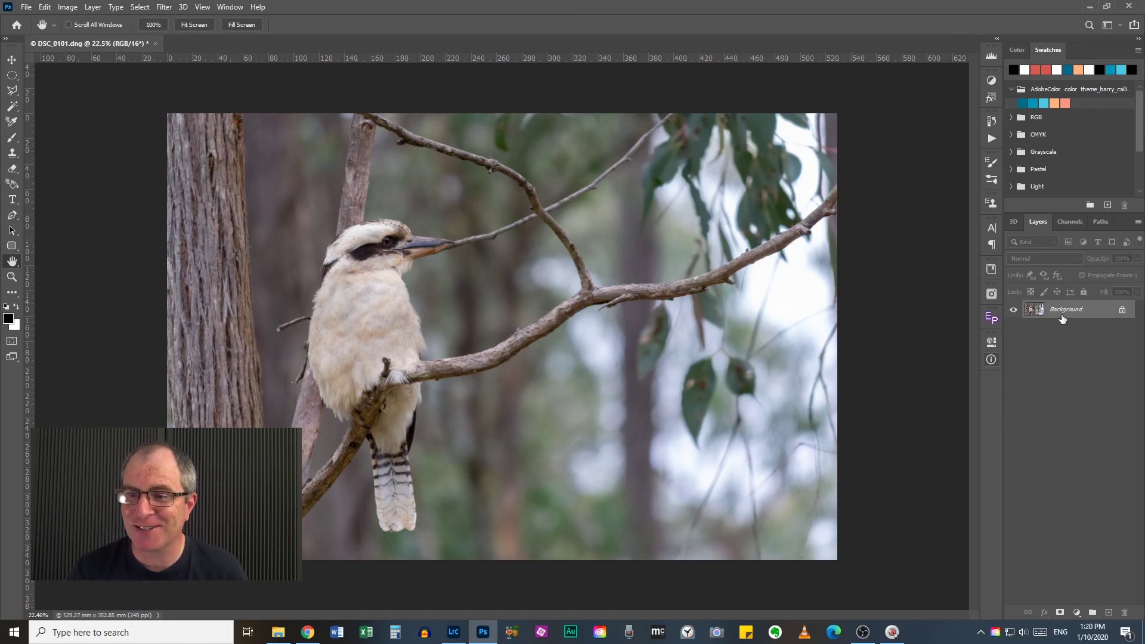
drag(1063, 314, 1108, 614)
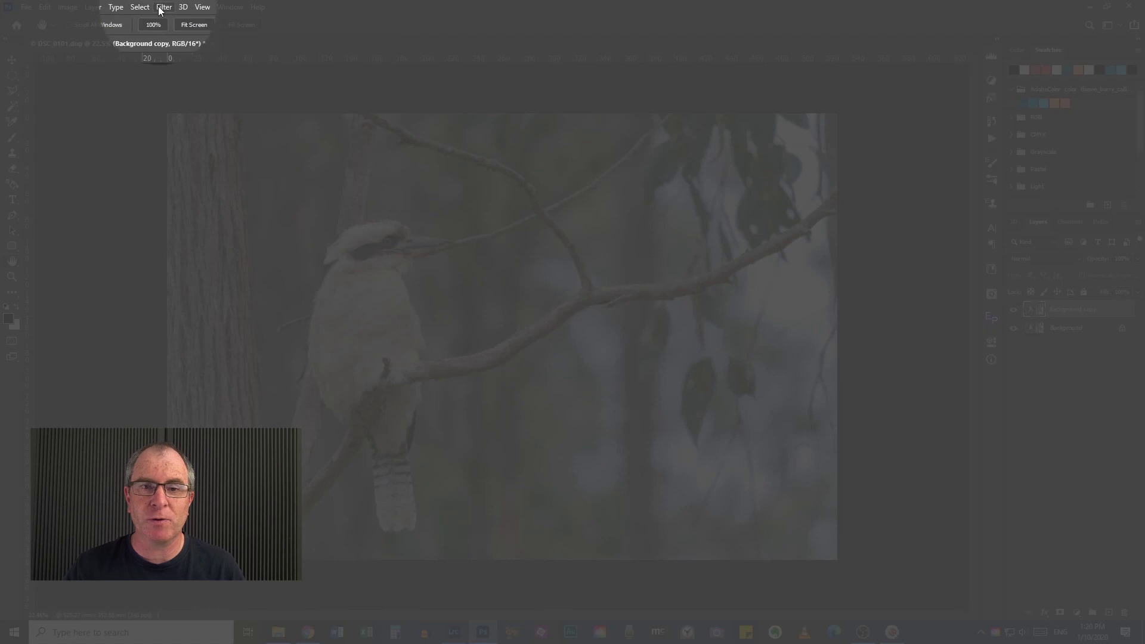
Step: Open the Unsharp Mask filter for the Background copy layer and show the kookaburra's head at 100%
click(161, 8)
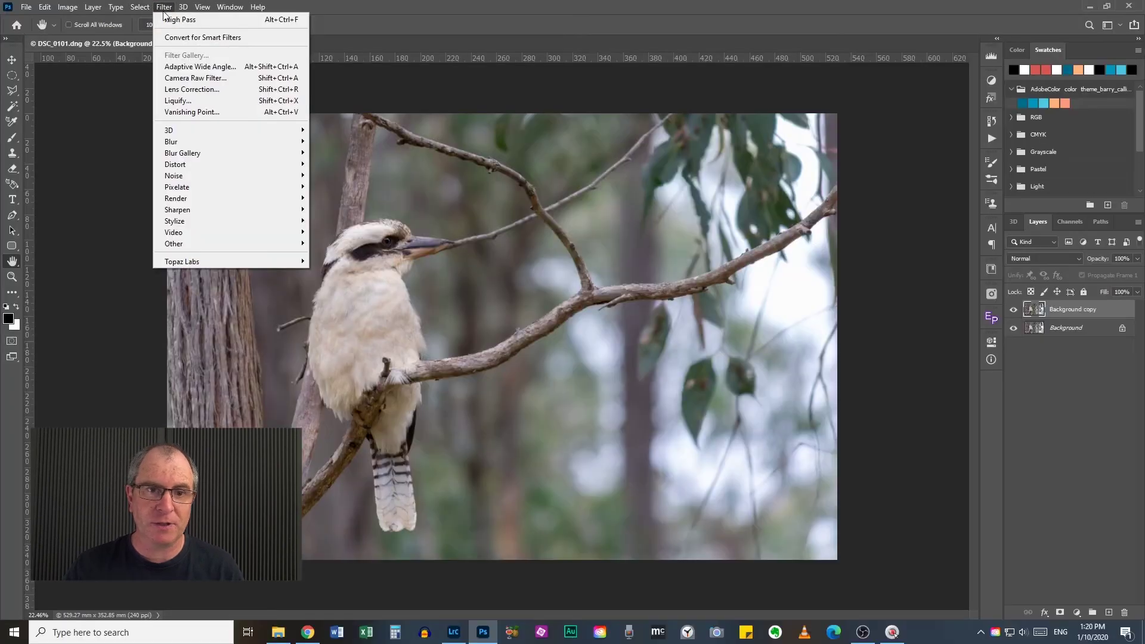
mouse_move(203, 212)
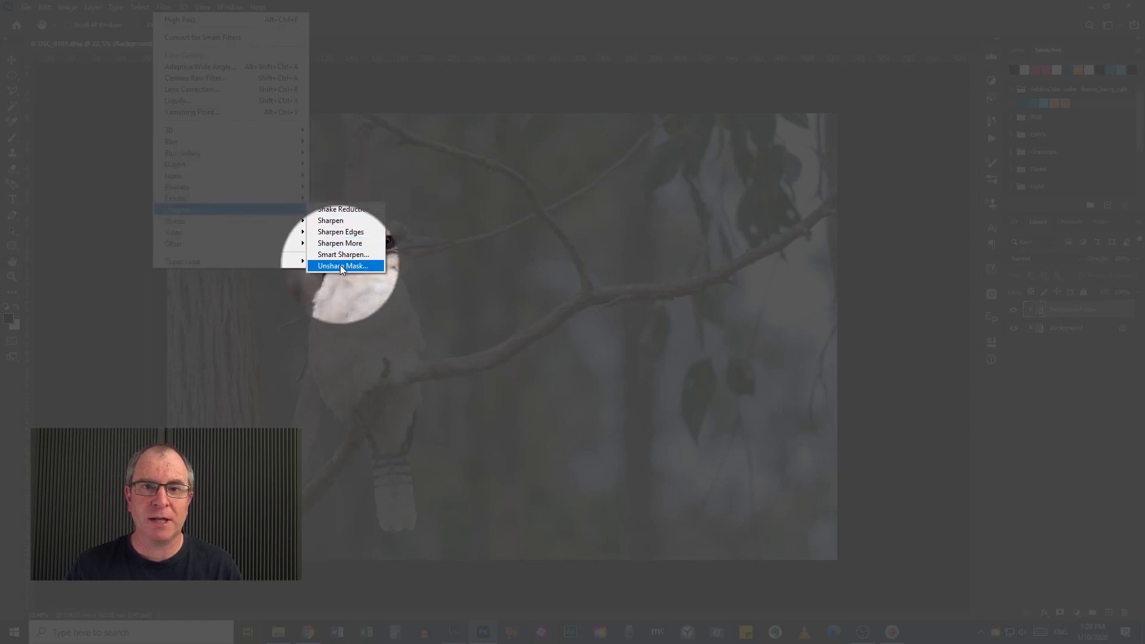
click(340, 265)
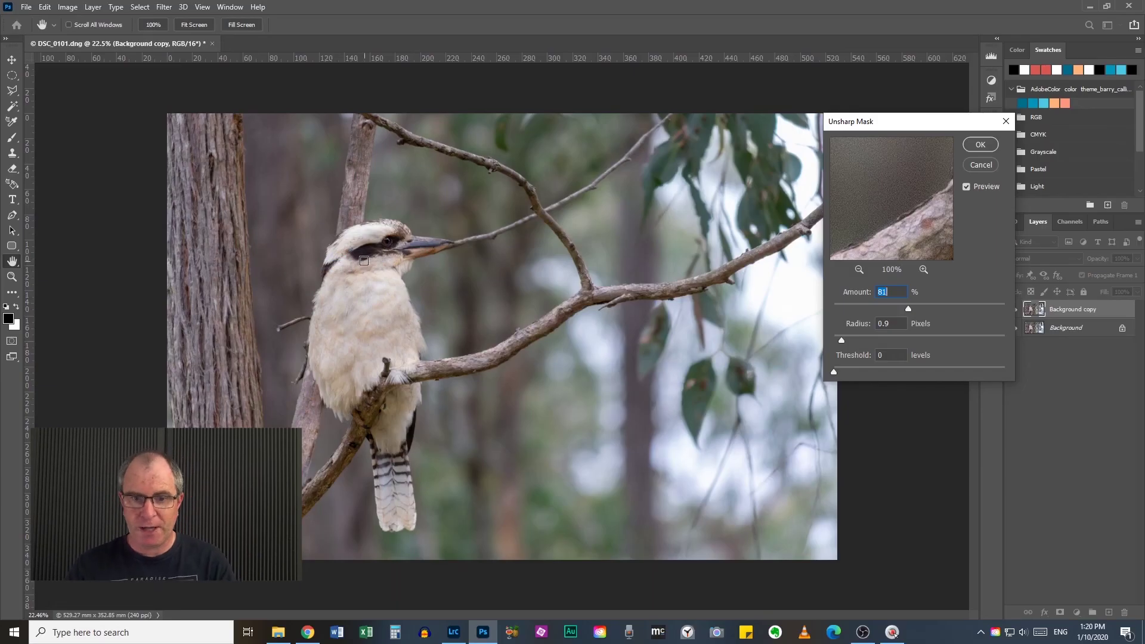
ctrl+click(363, 260)
ctrl+click(363, 260)
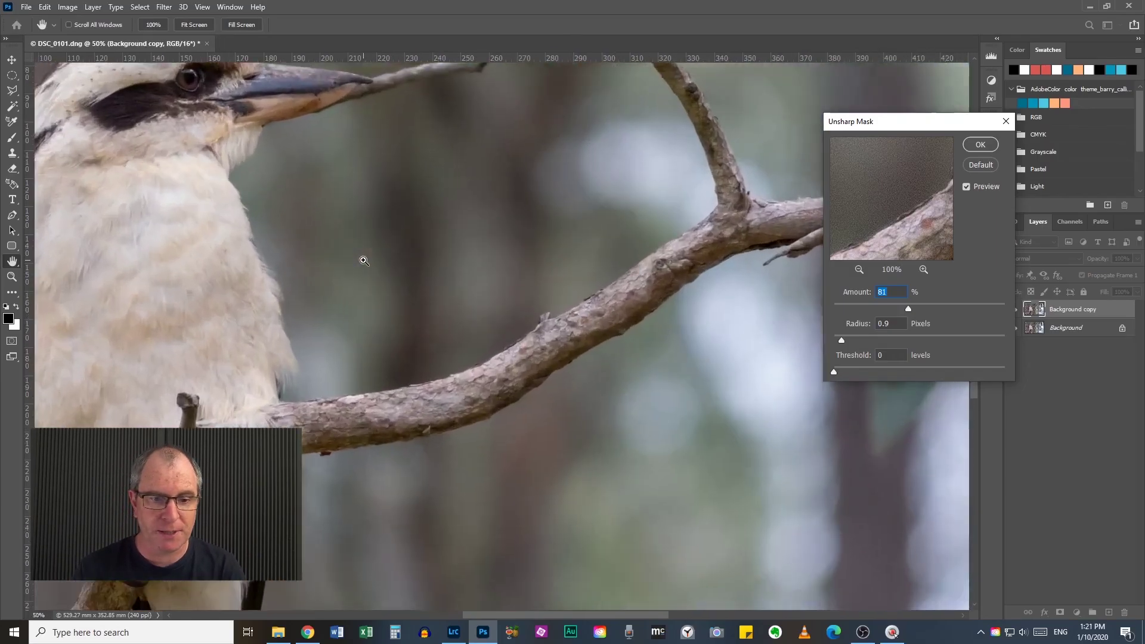
ctrl+click(363, 260)
ctrl+click(363, 260)
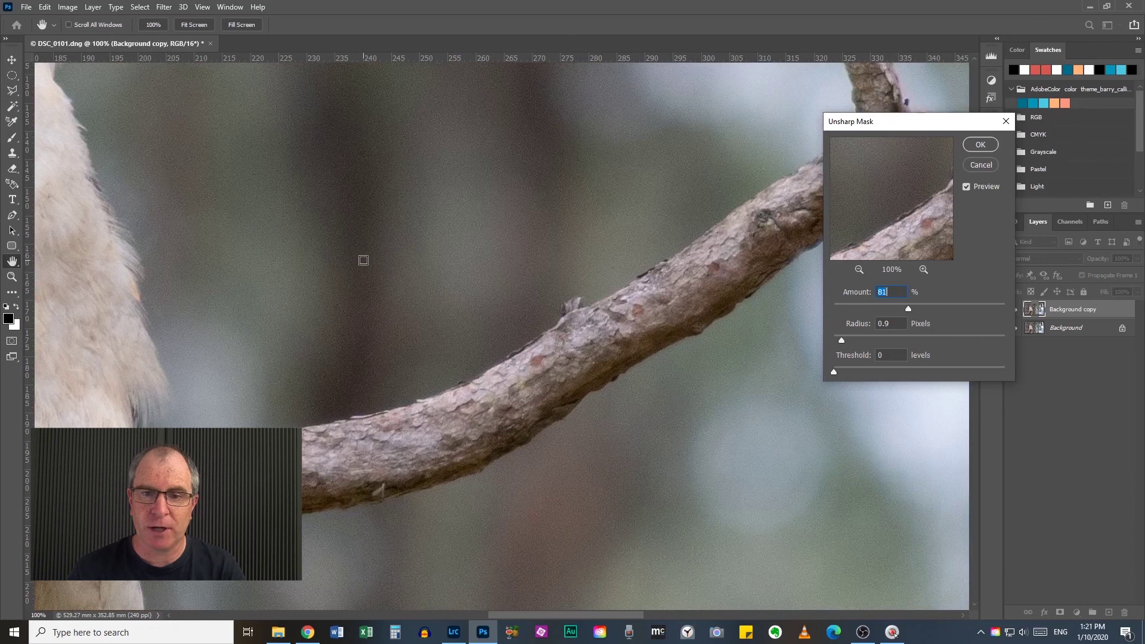
drag(277, 192, 707, 513)
drag(487, 242, 564, 306)
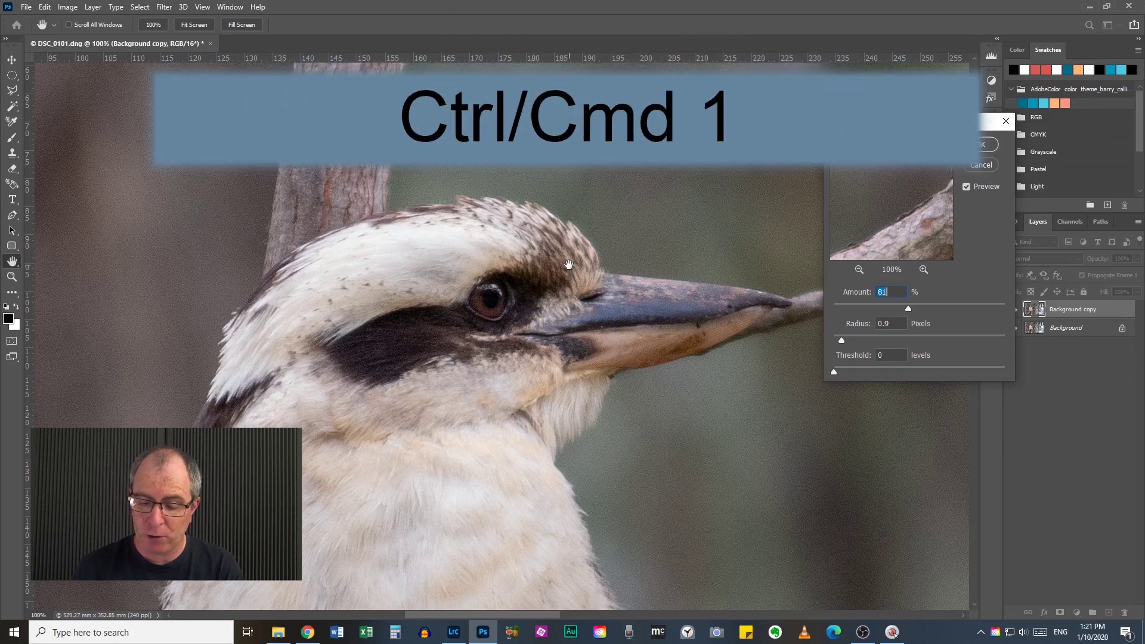
Step: View the whole photo and the head at 100%, and compare the head with the Unsharp Mask preview off and on
key(ctrl)
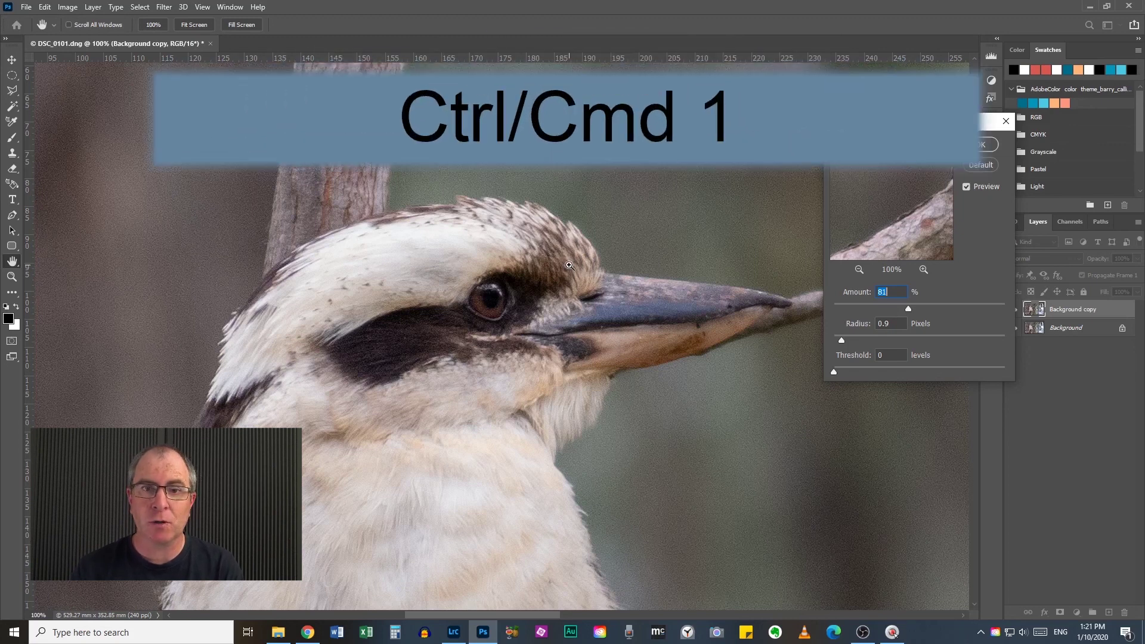
key(ctrl+0)
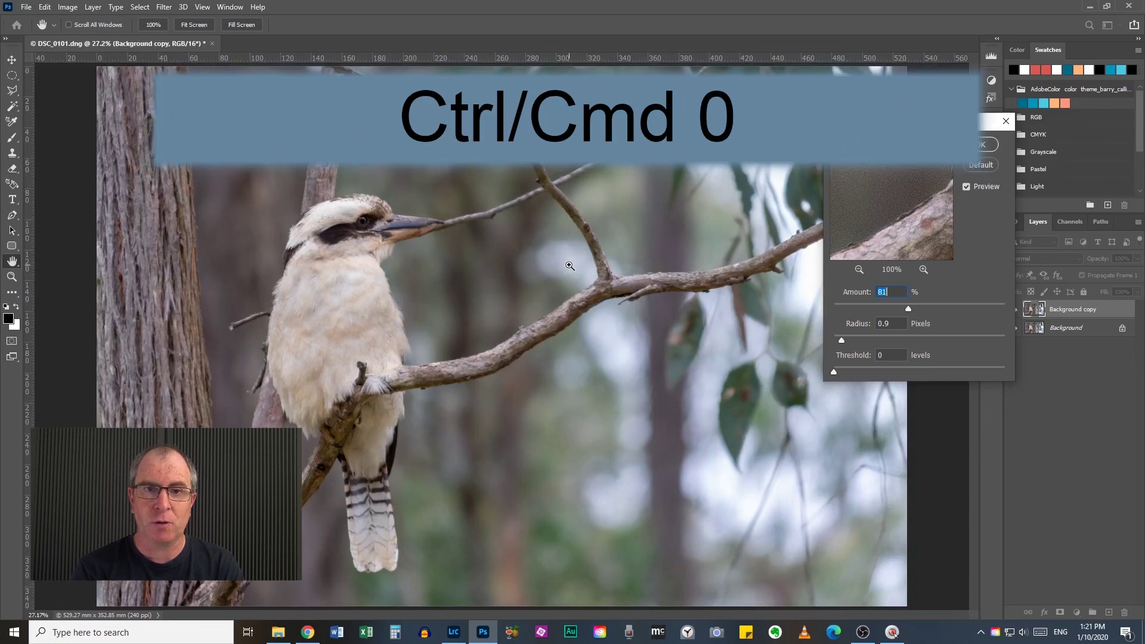
key(ctrl+1)
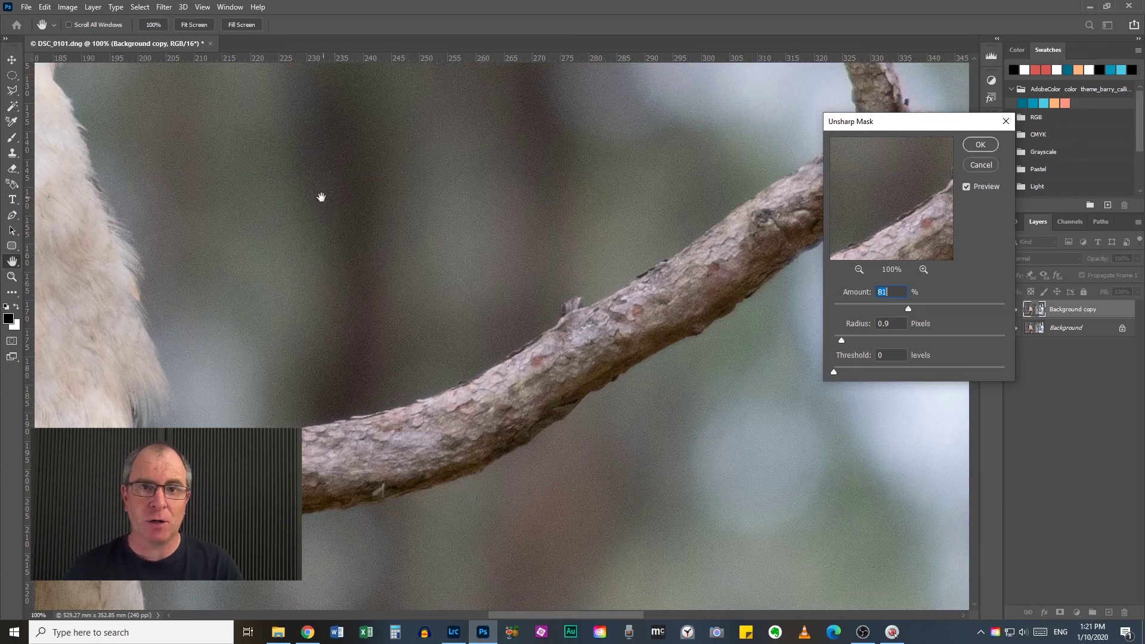
drag(269, 166, 736, 549)
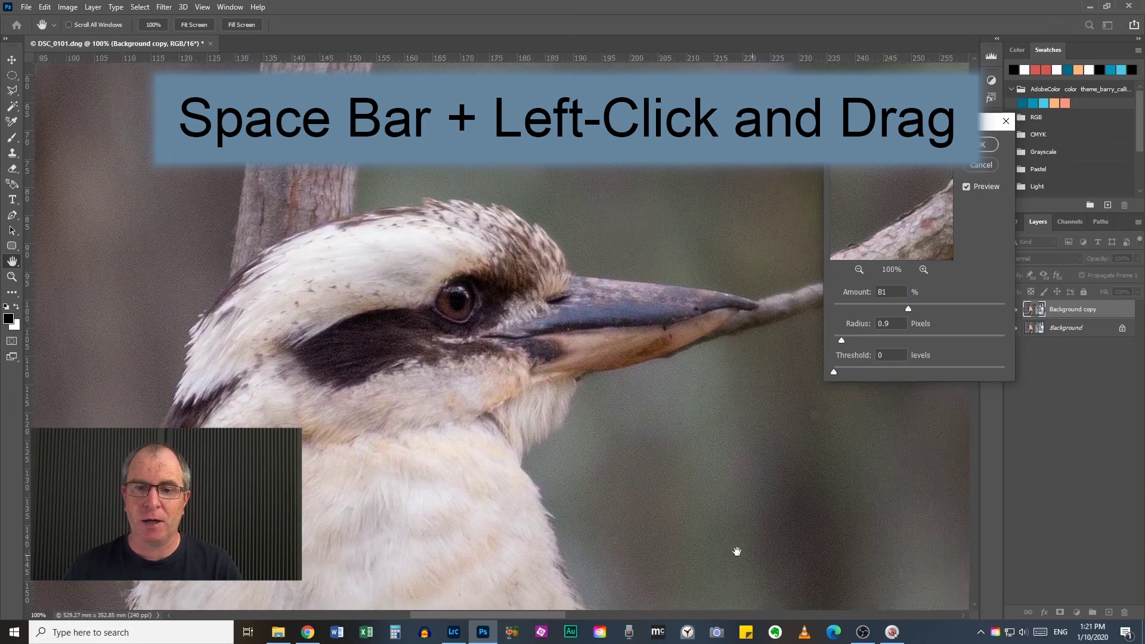
drag(514, 350, 498, 308)
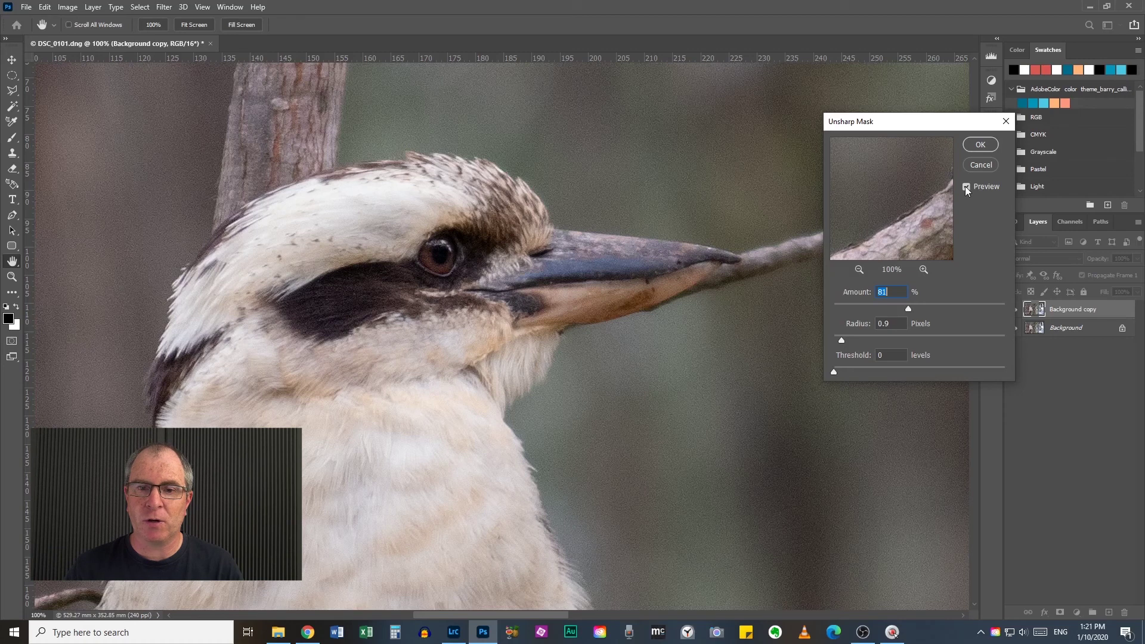
click(967, 187)
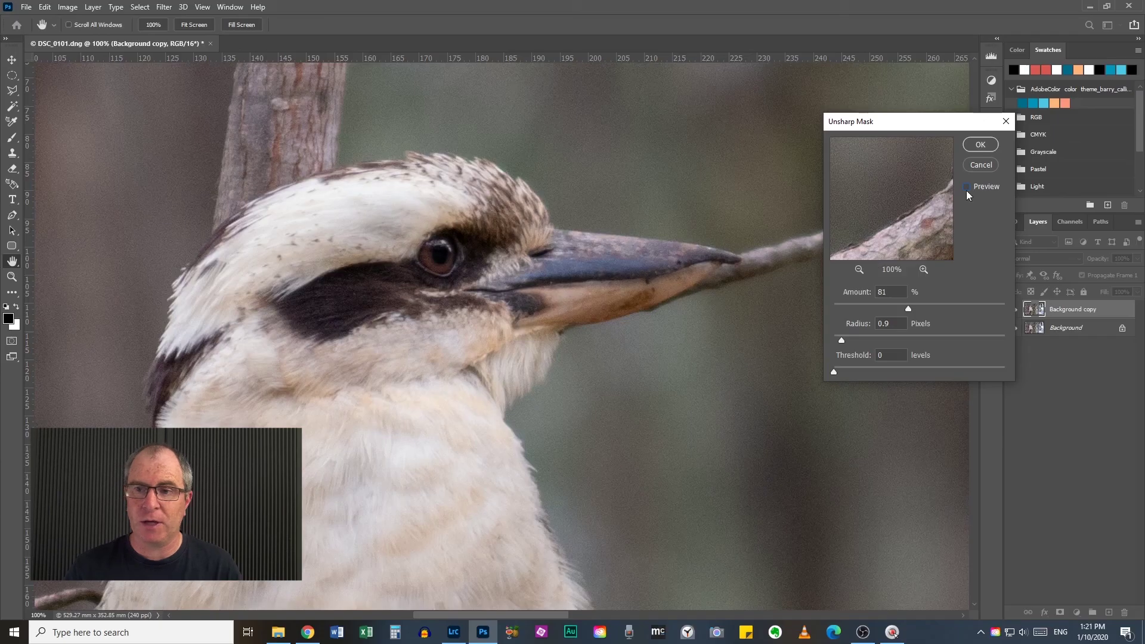
click(965, 187)
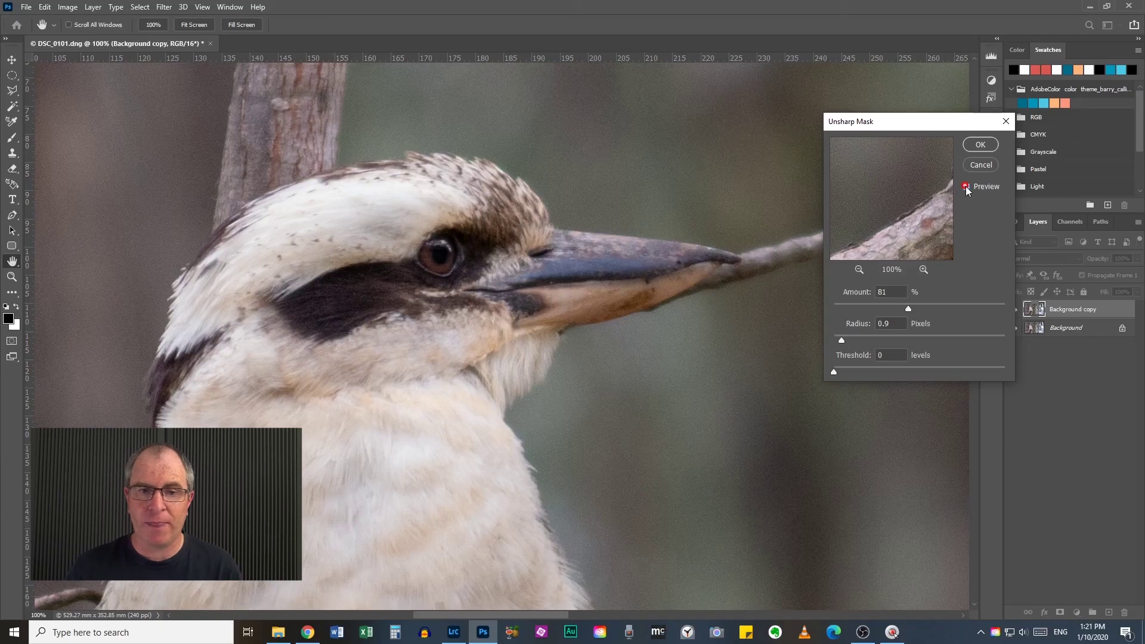
click(965, 187)
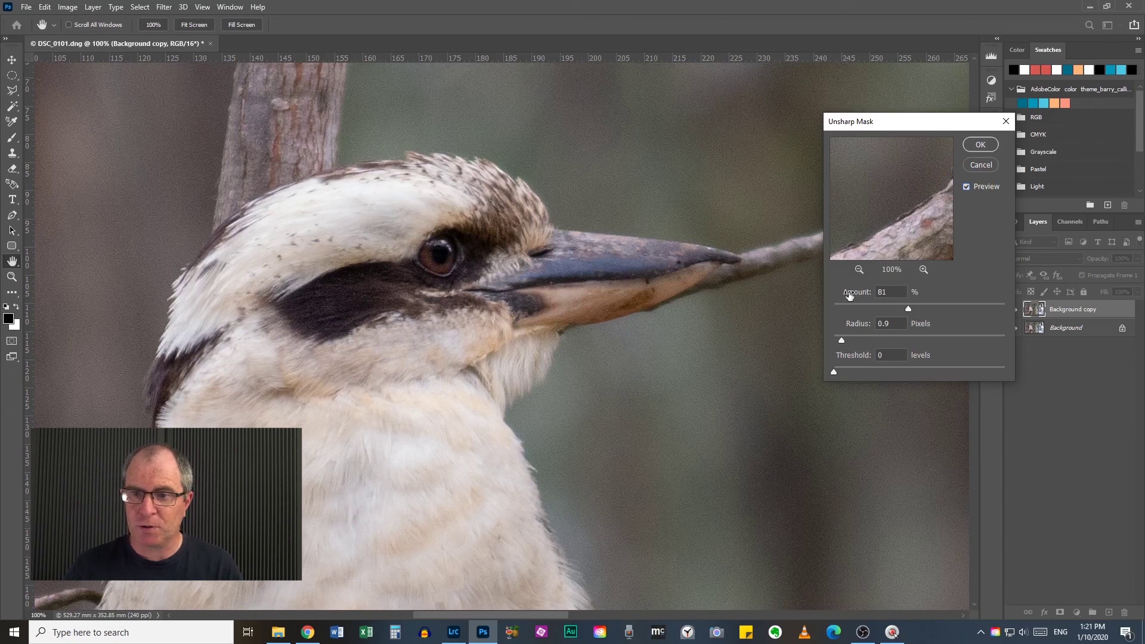
click(965, 187)
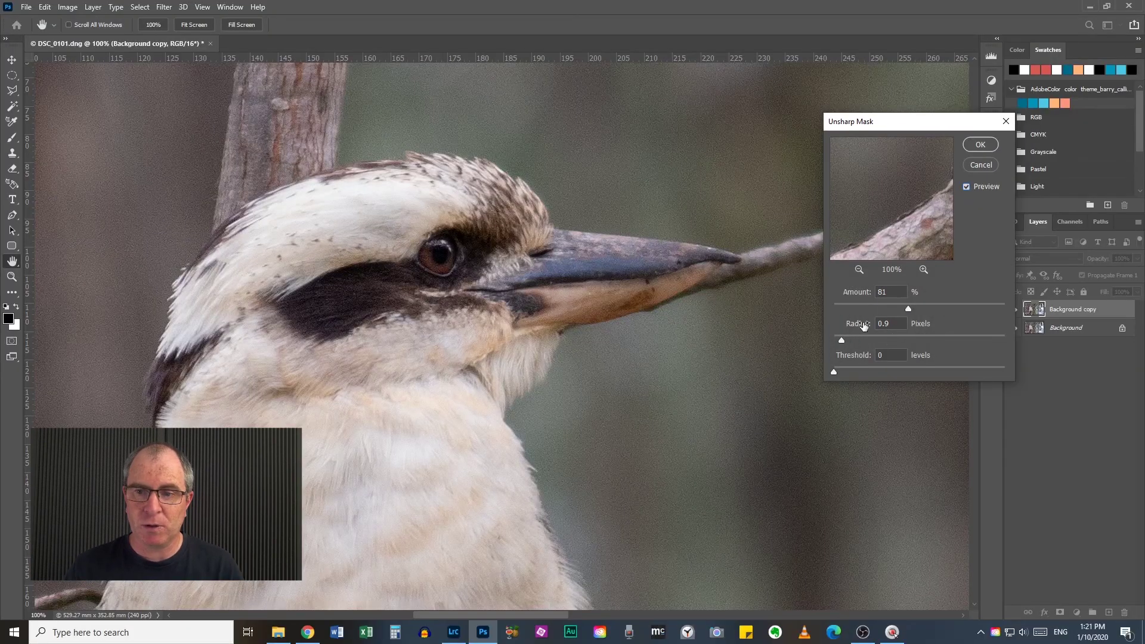
Step: Set the Unsharp Mask radius to 1.5 pixels and the amount to 100%, and apply the filter
drag(863, 325, 858, 327)
key(shift+Tab)
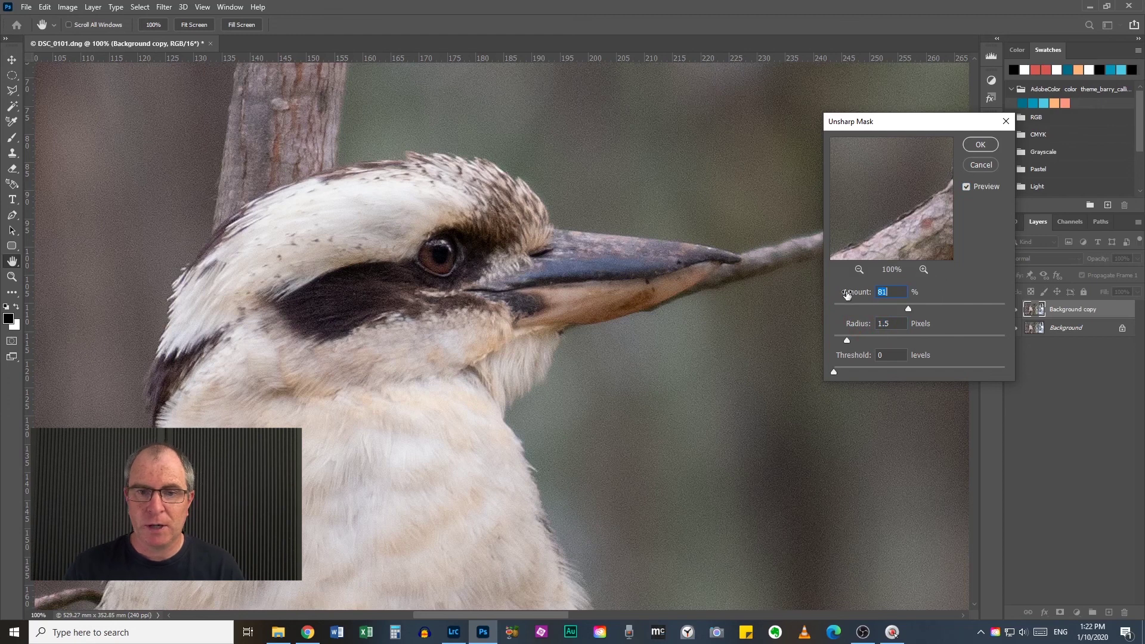
drag(847, 294, 858, 294)
click(964, 186)
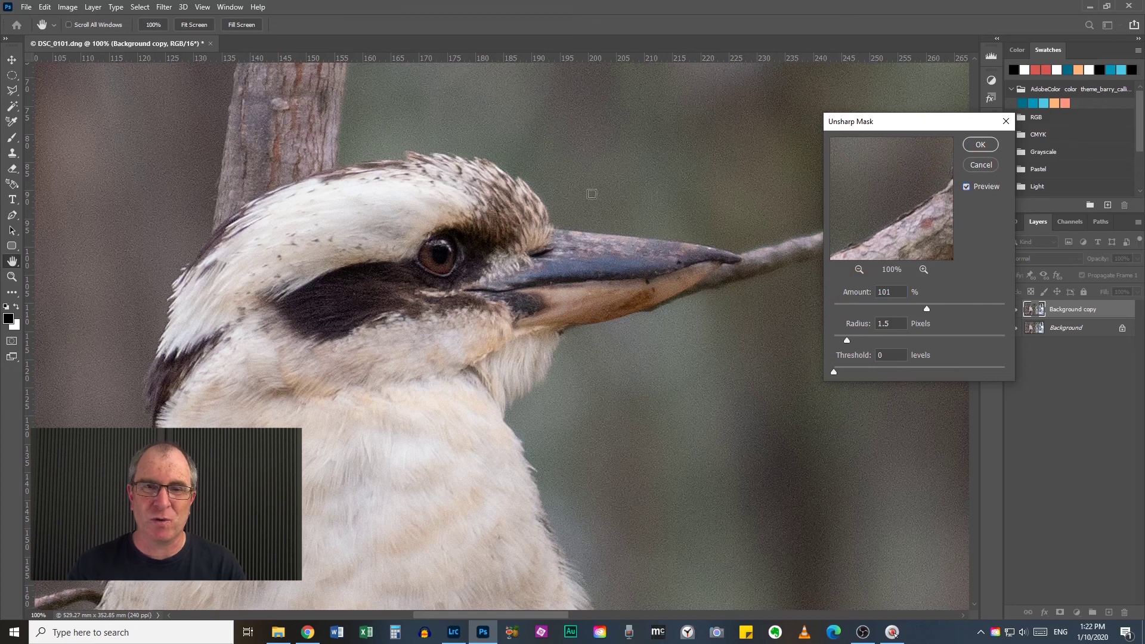
drag(857, 296, 856, 294)
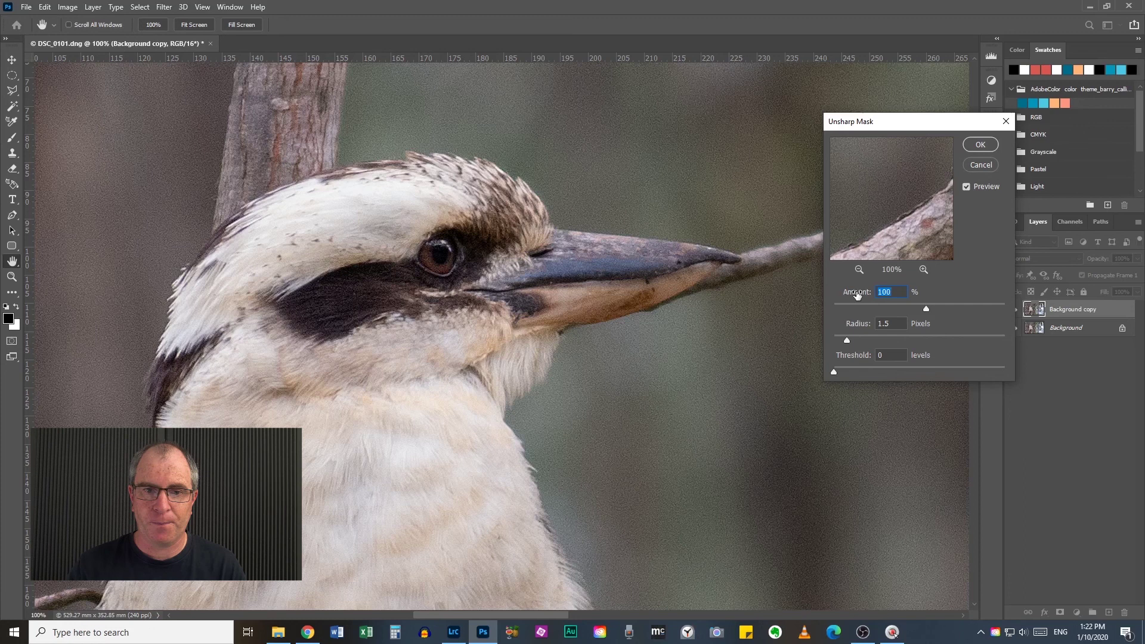
click(982, 145)
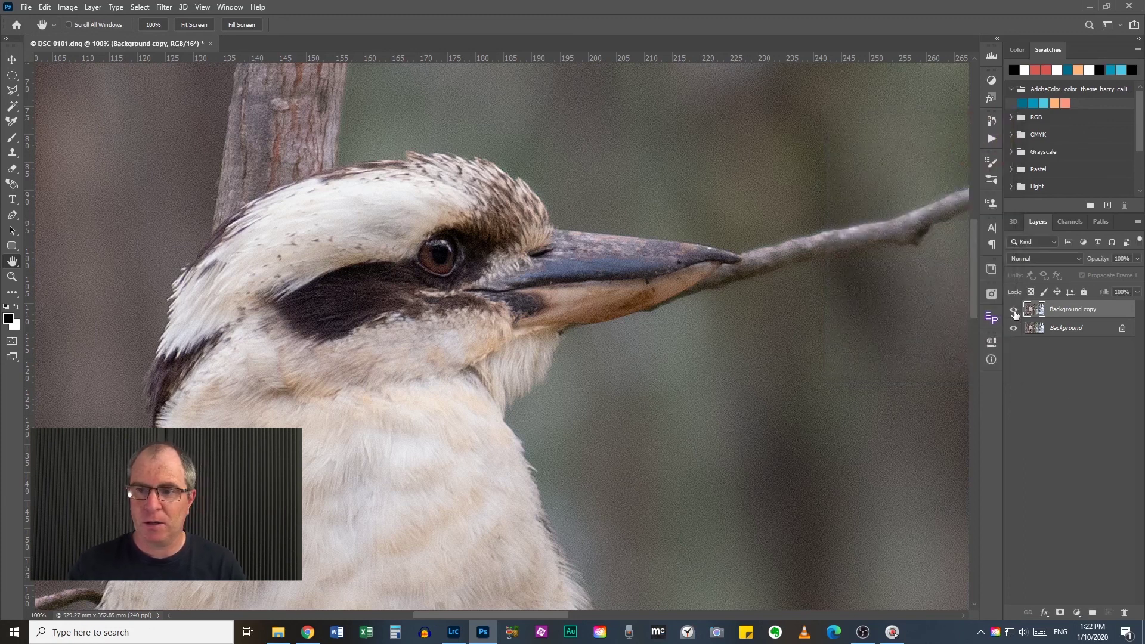
Step: Compare the head with the sharpened Background copy hidden and shown, and examine the noise around the head at about 150%
click(1013, 311)
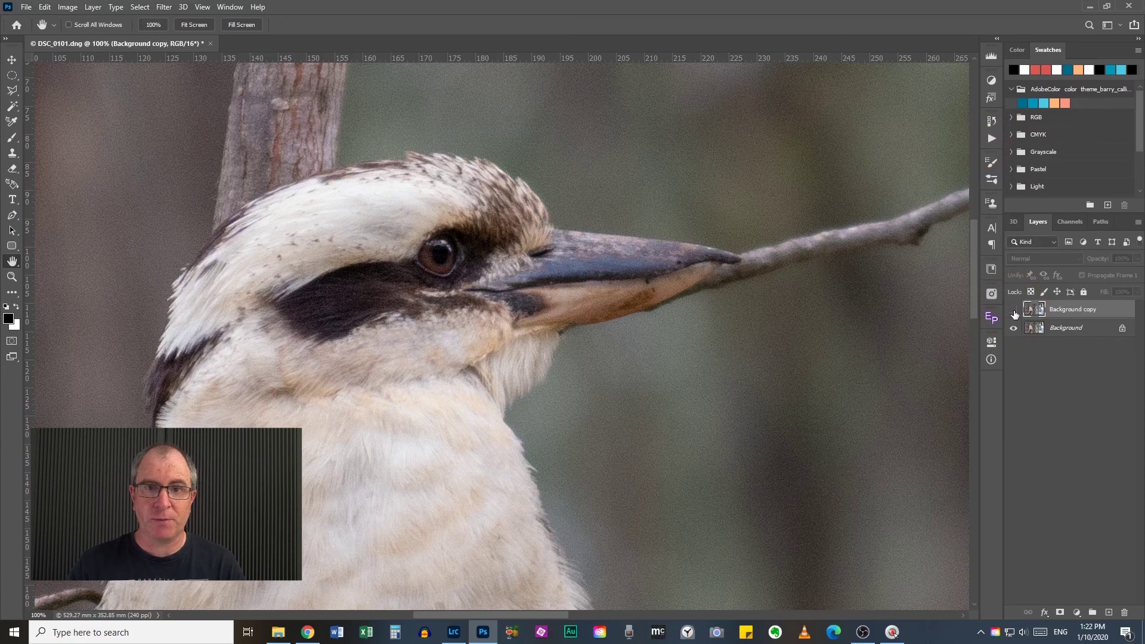
click(1014, 310)
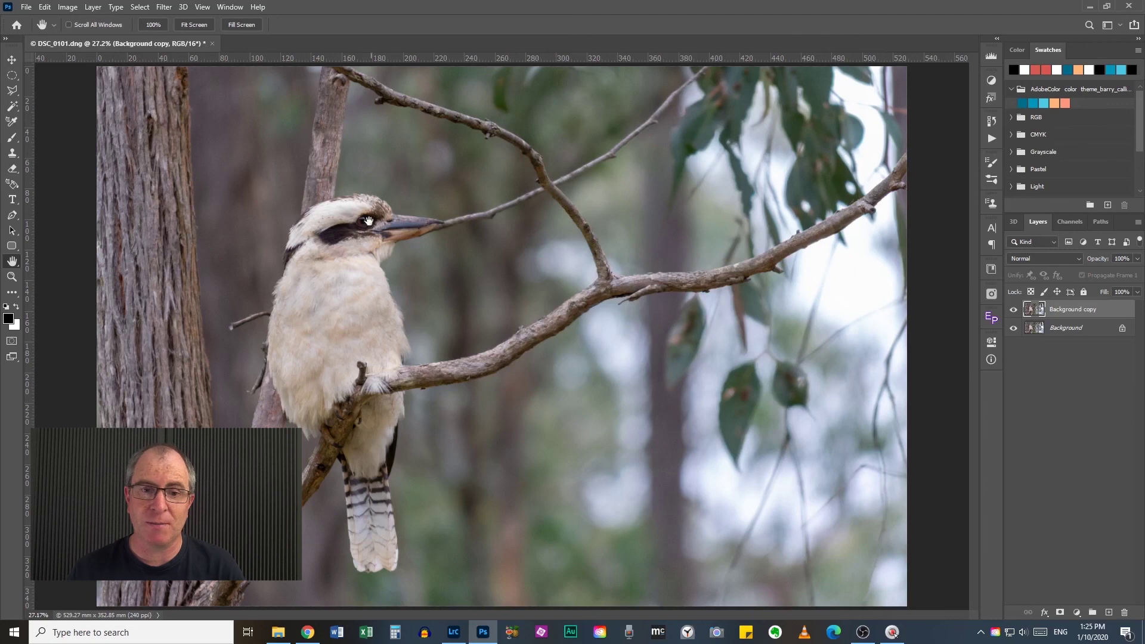
scroll(367, 217, up, 6)
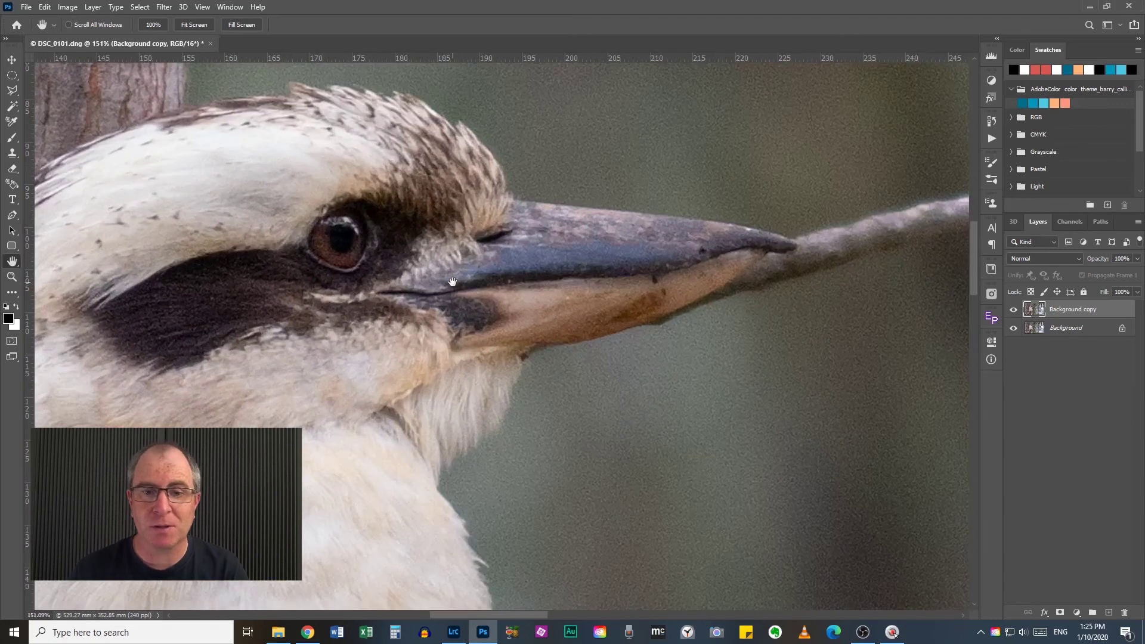
scroll(452, 282, up, 2)
drag(597, 398, 606, 417)
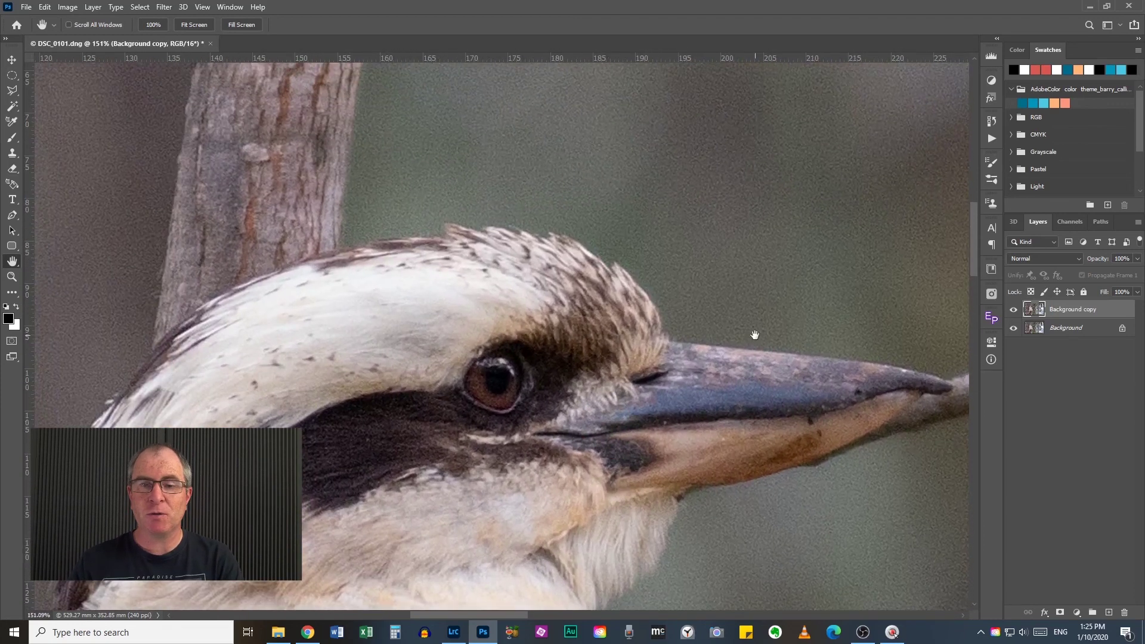
drag(782, 296, 679, 264)
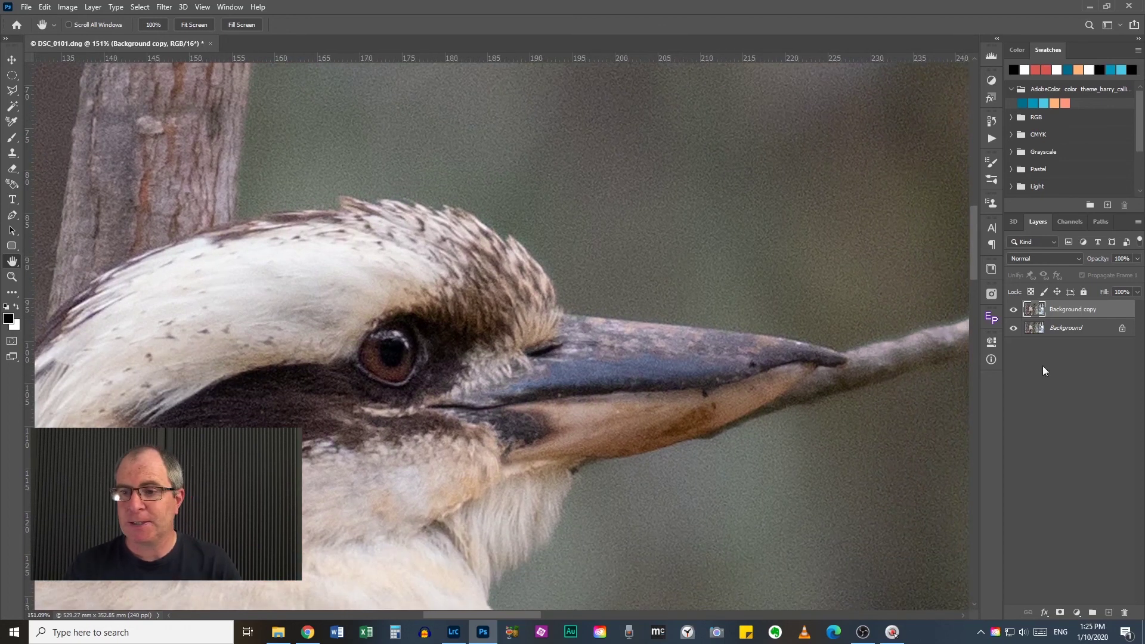
scroll(543, 376, down, 1)
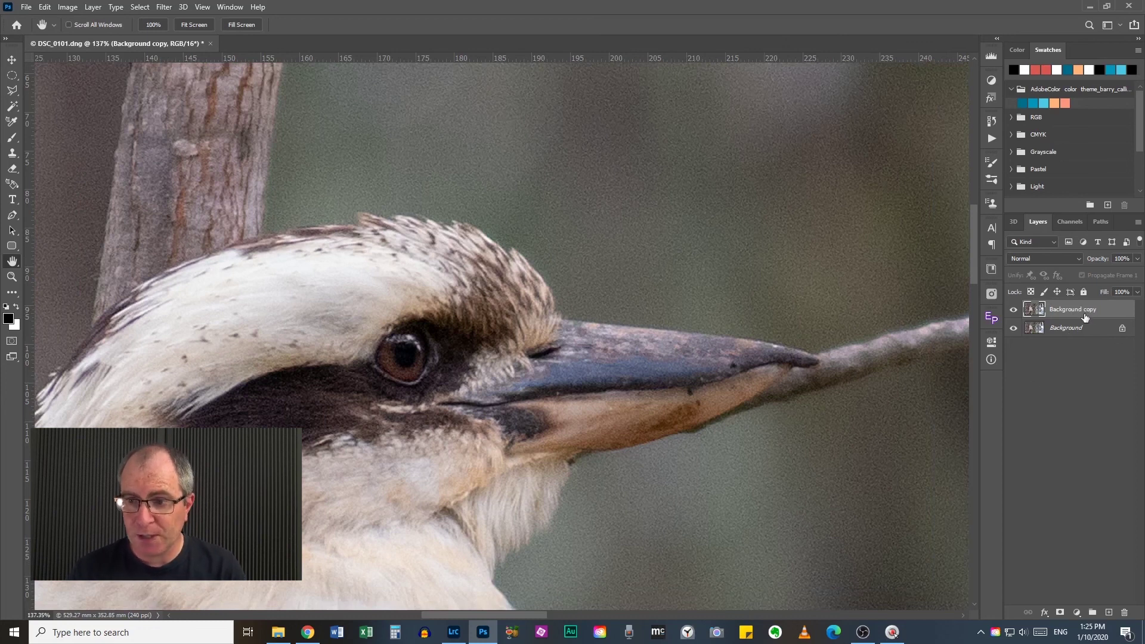
Step: Duplicate the Background copy layer and denoise the duplicate with Topaz DeNoise AI, using Remove Noise 15 and Enhance Sharpness 15
drag(1080, 314, 1109, 613)
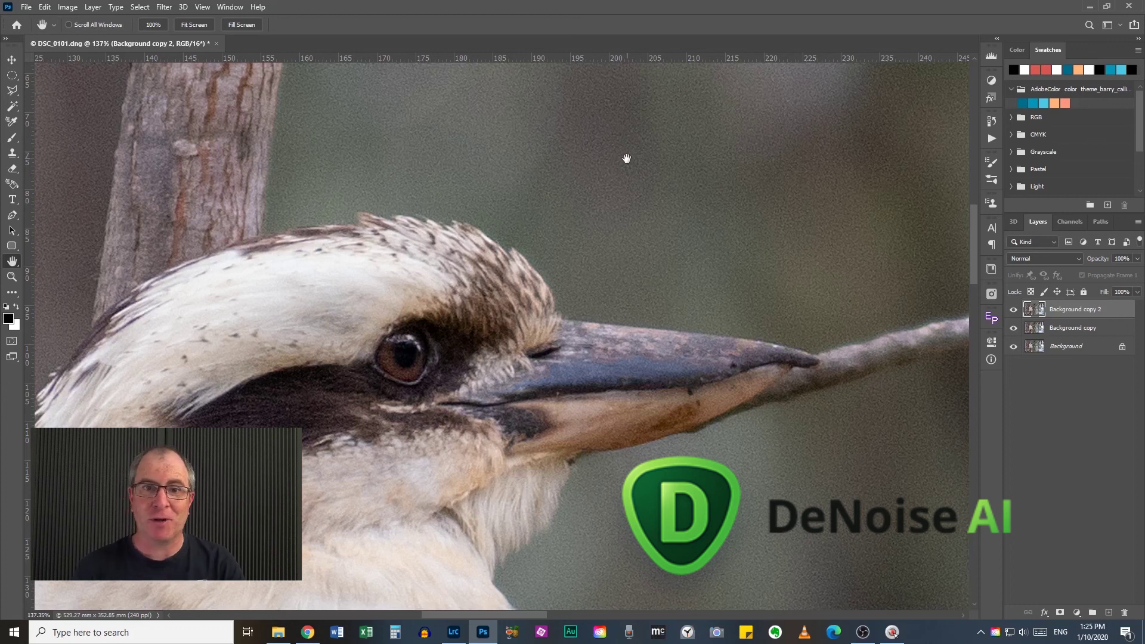
click(164, 9)
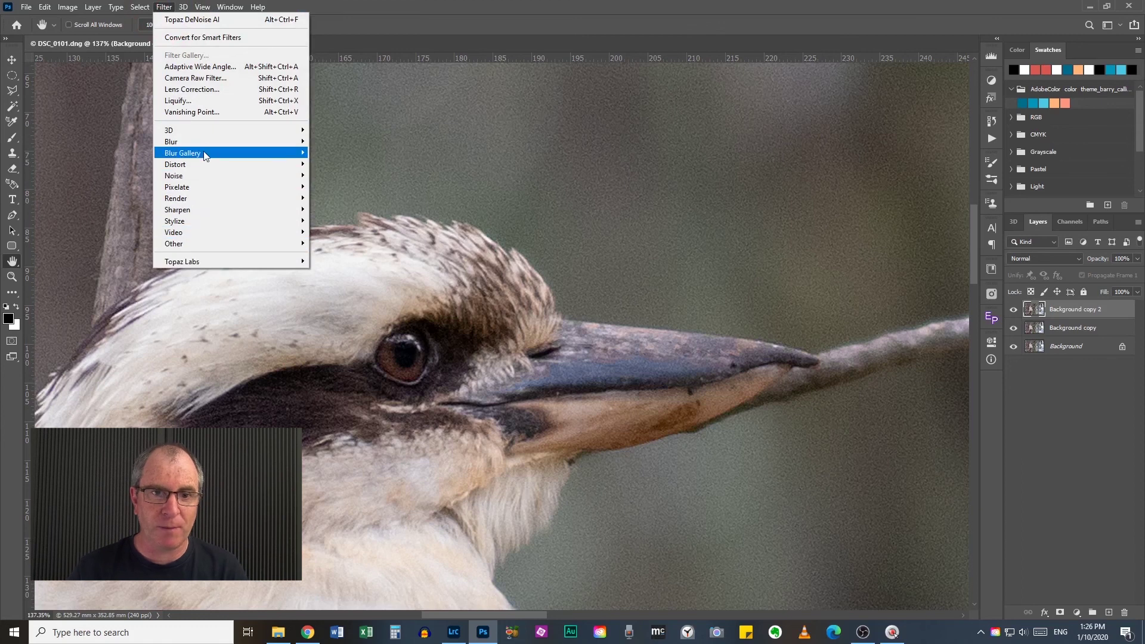
mouse_move(209, 262)
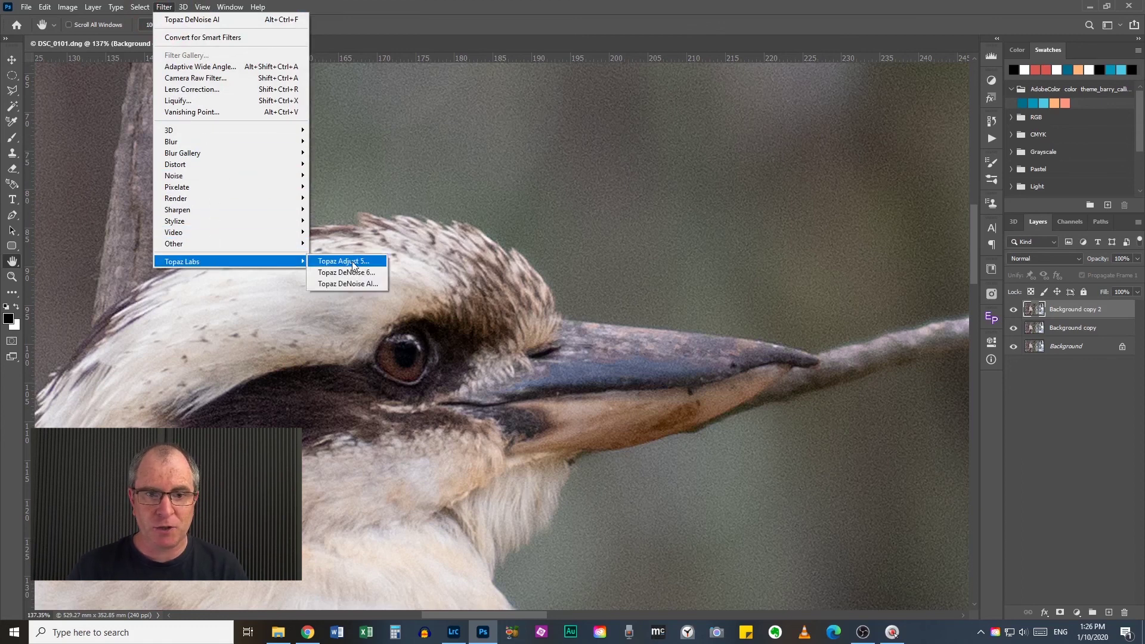
click(349, 283)
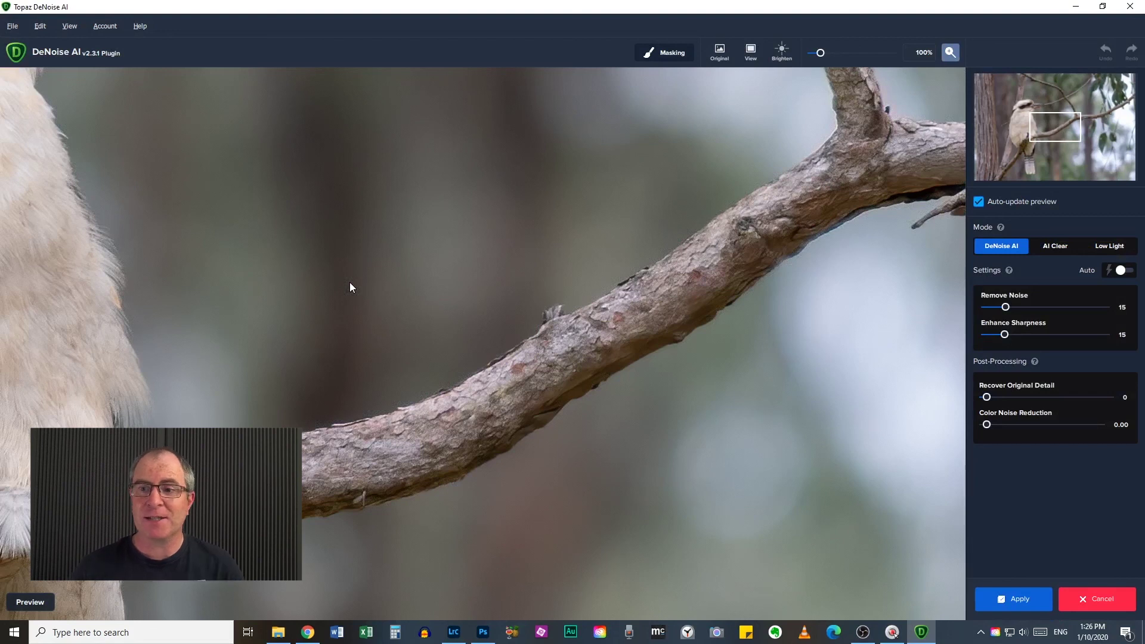
drag(1049, 125, 1023, 106)
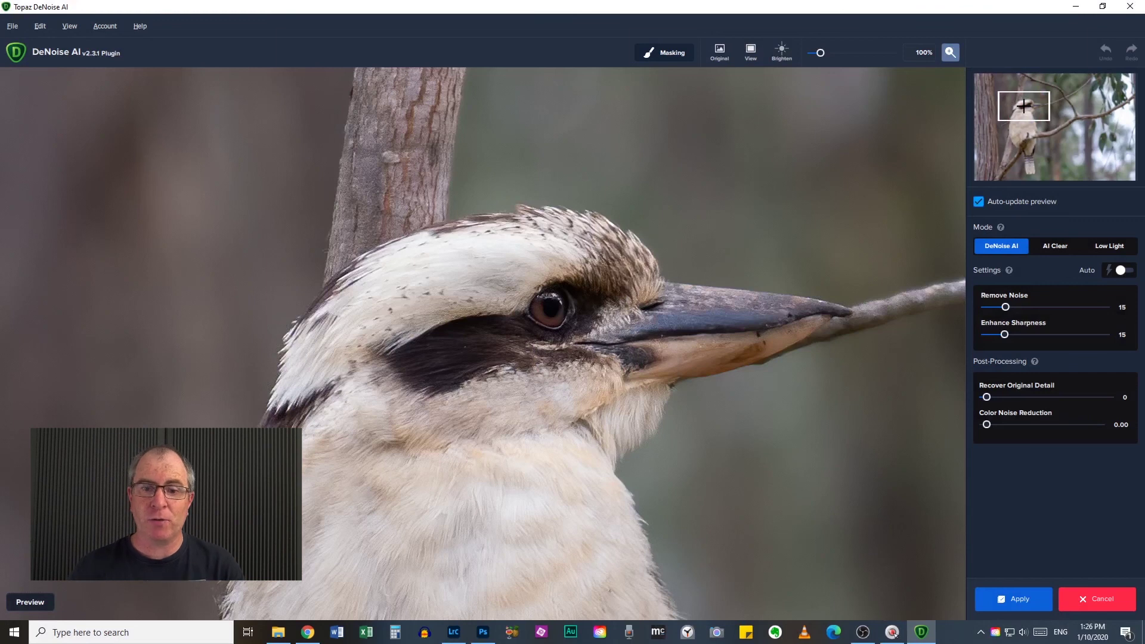
click(1013, 598)
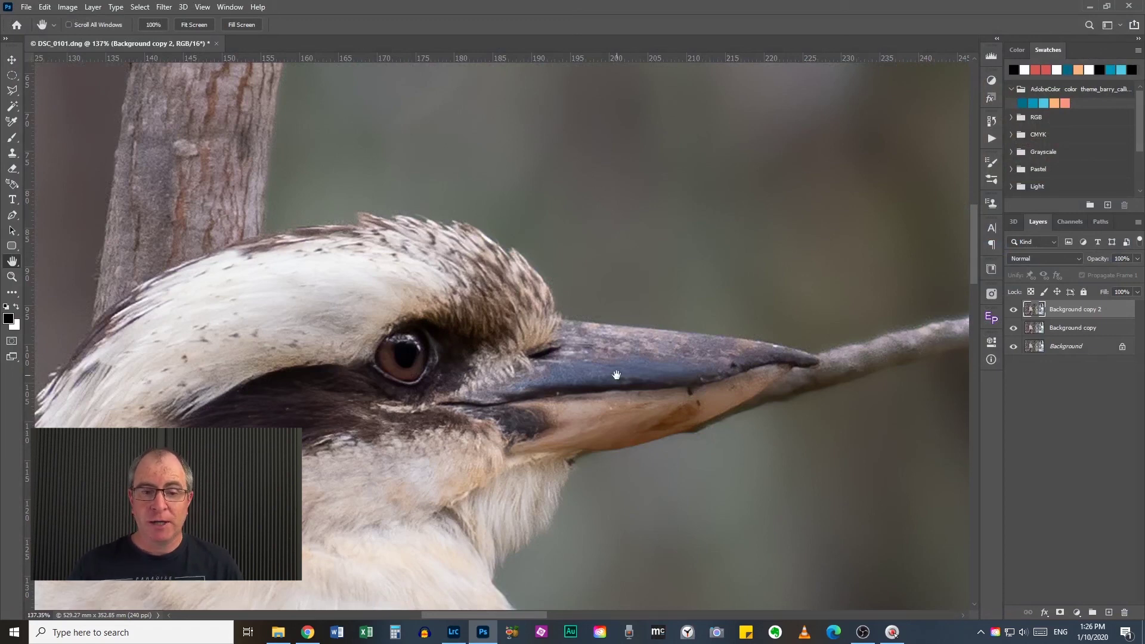
scroll(589, 368, down, 5)
scroll(589, 368, down, 4)
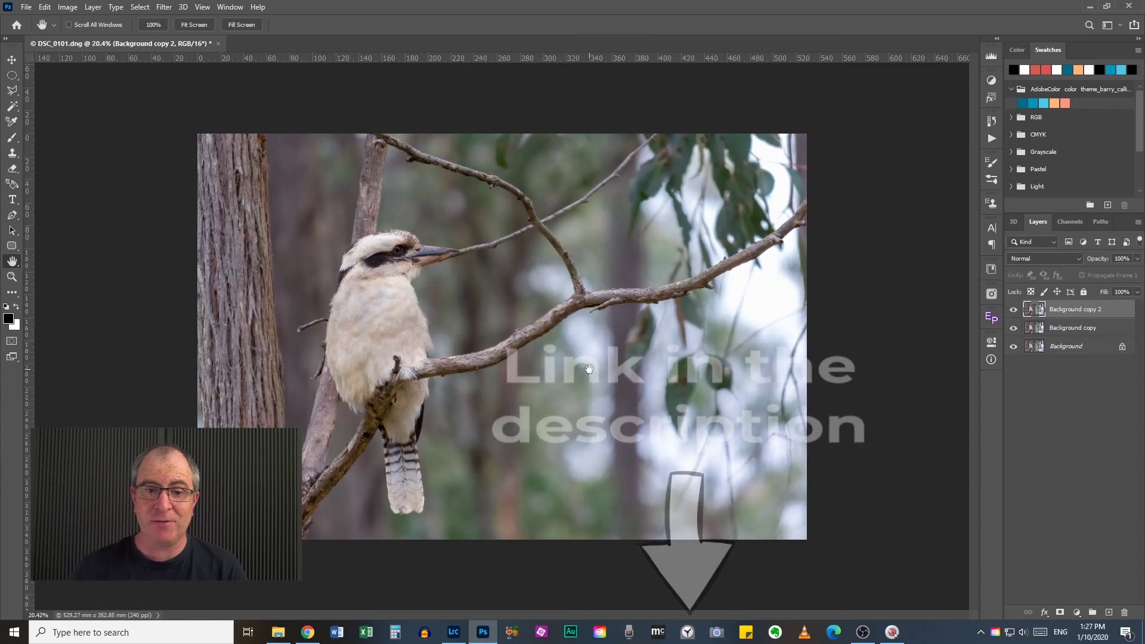
scroll(459, 279, up, 2)
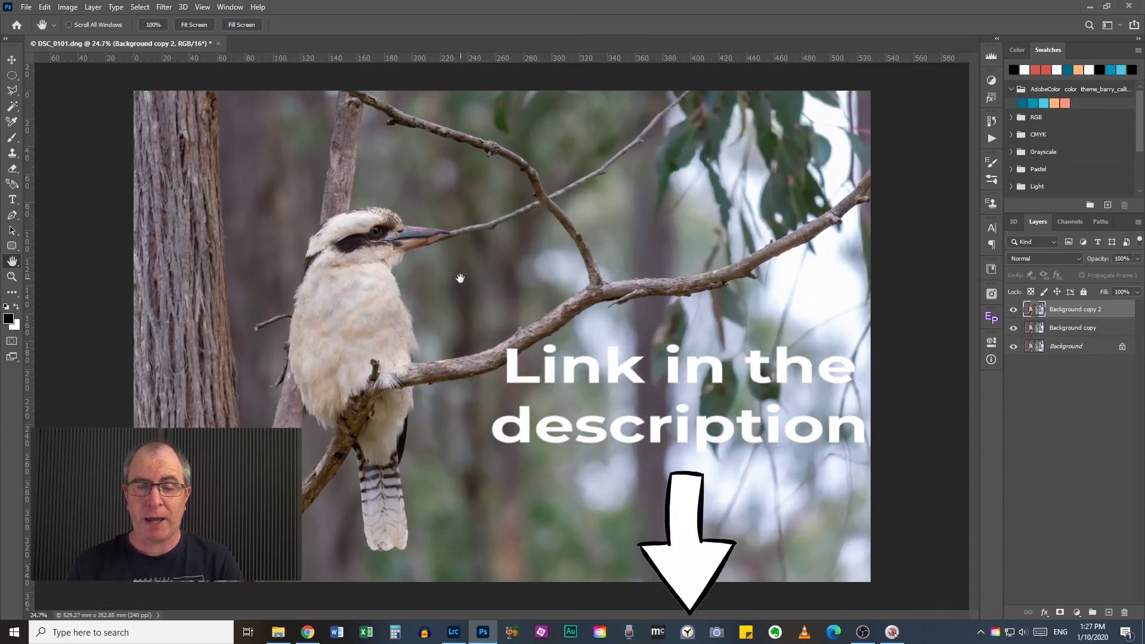
Step: Compare the kookaburra's head with the denoised Background copy 2 layer hidden and shown at about 85%, and return to the whole photo
scroll(460, 278, up, 10)
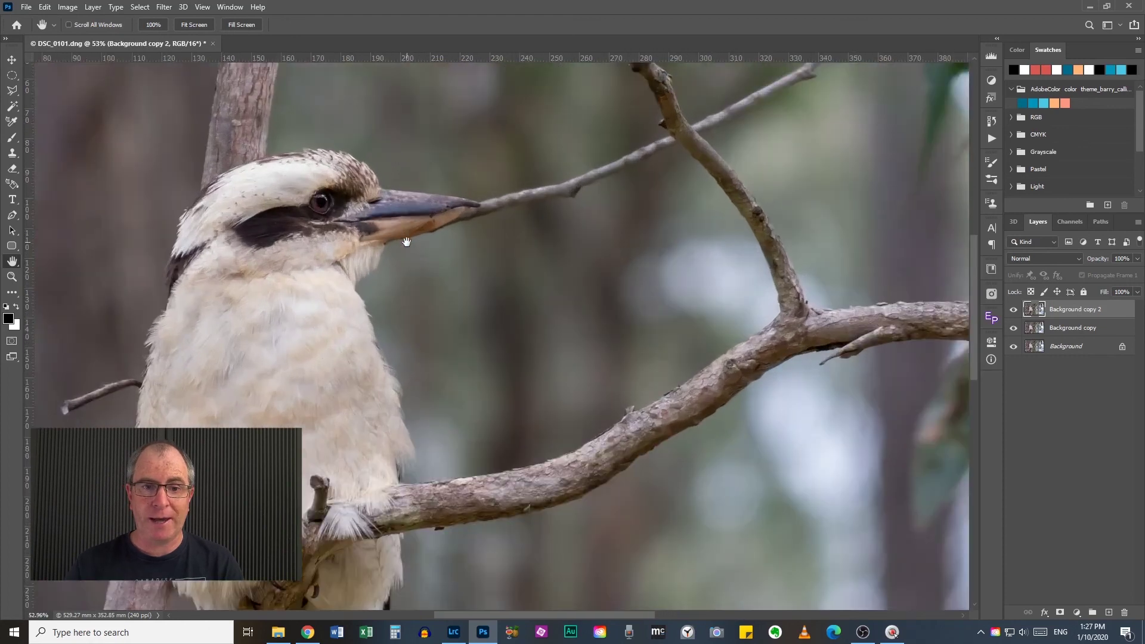
click(1013, 310)
scroll(427, 231, up, 2)
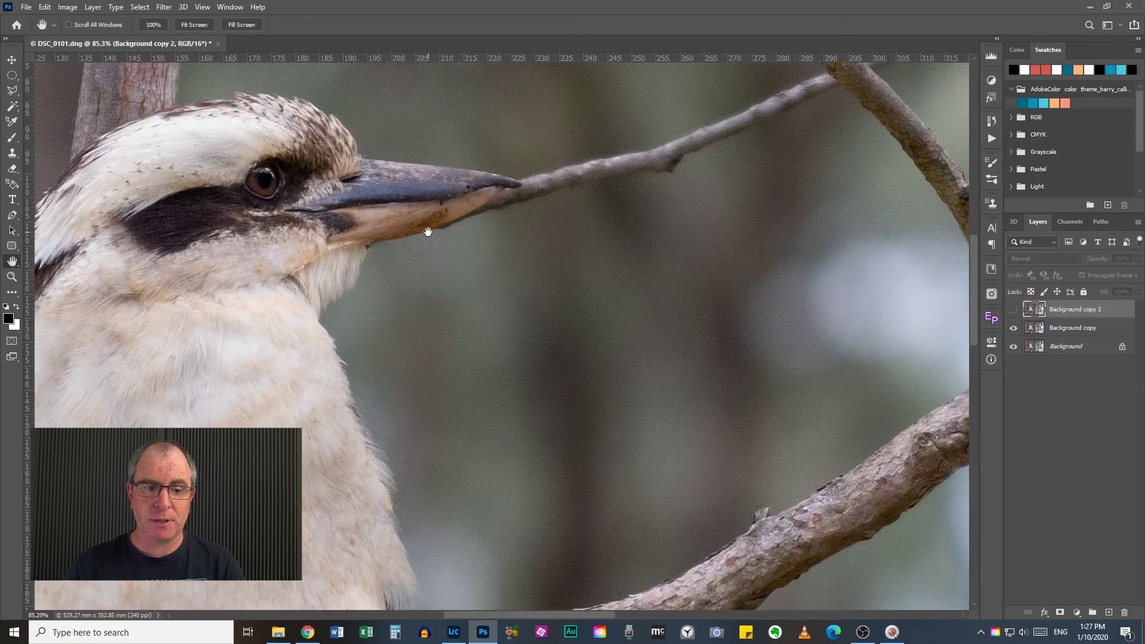
drag(378, 222, 511, 340)
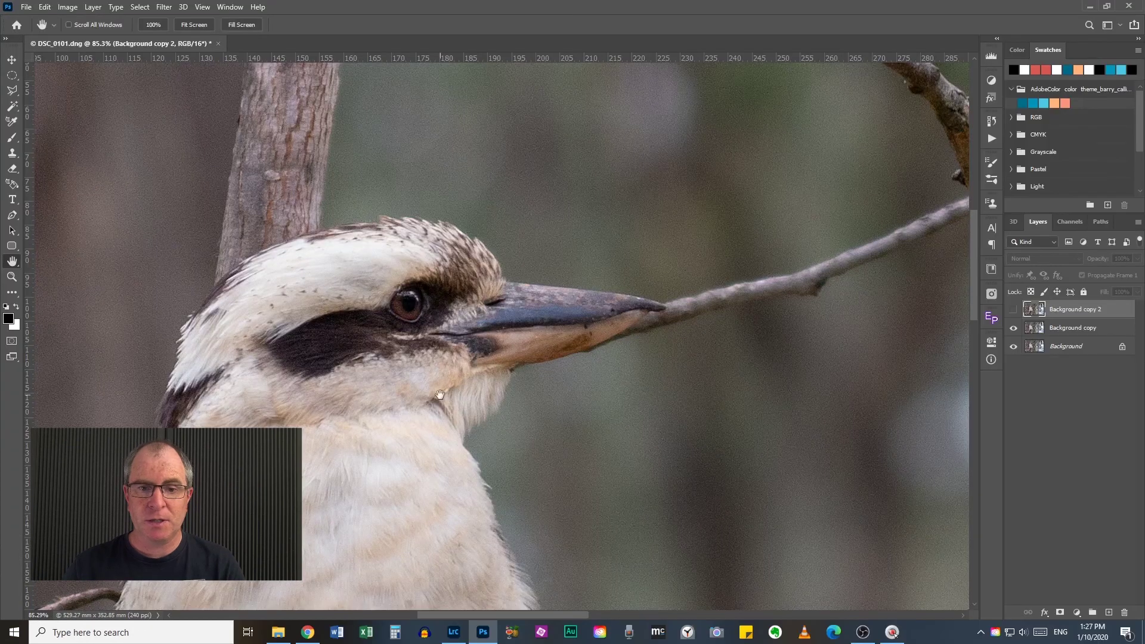
click(1013, 309)
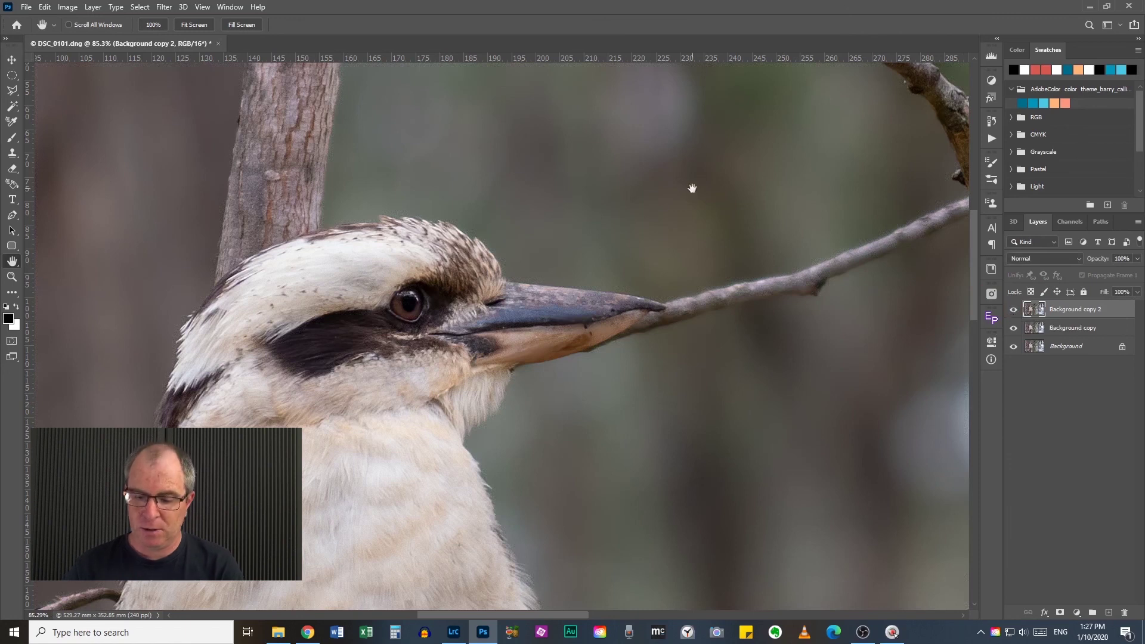
key(ctrl+0)
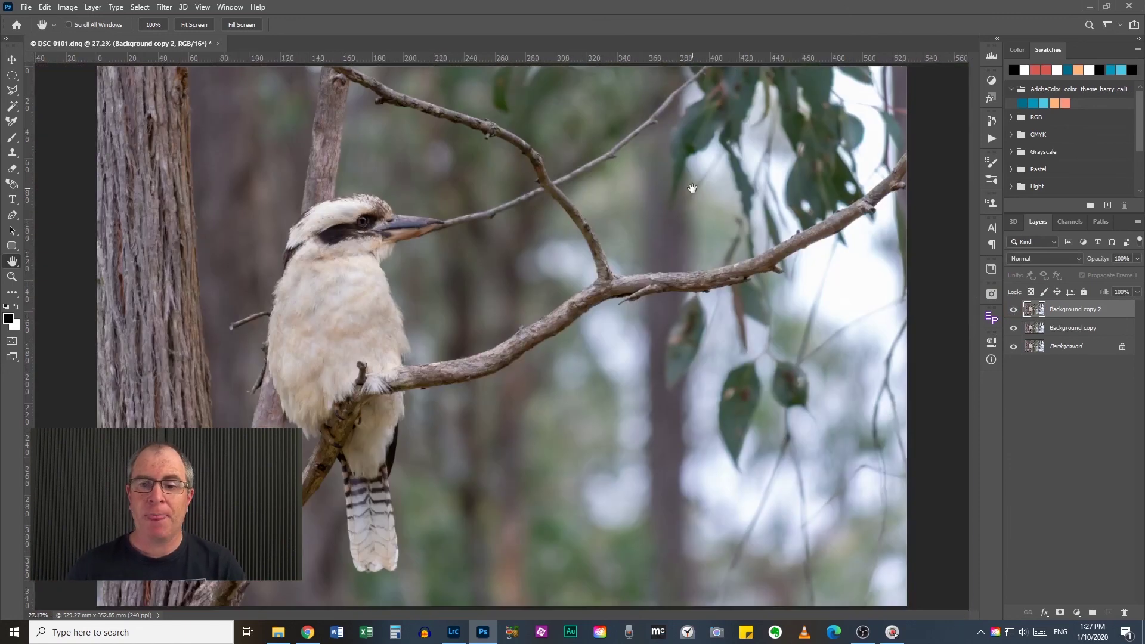
Step: Compare the original Background with the sharpened and denoised result by hiding and showing both copy layers at the head, ending on the whole photo
drag(1013, 310, 1014, 338)
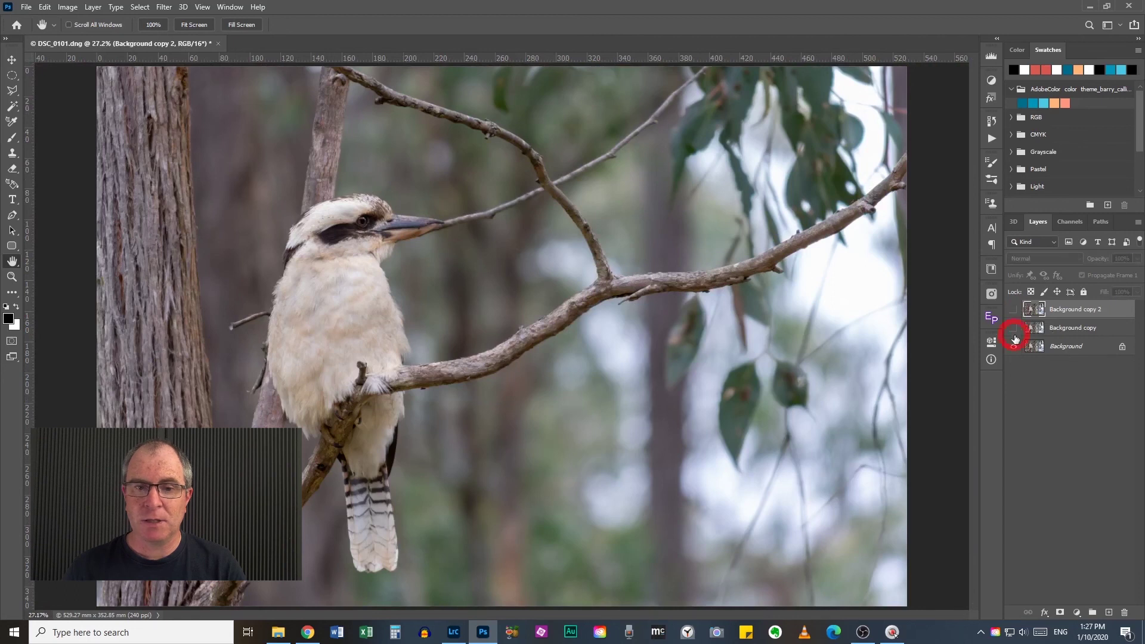
click(395, 234)
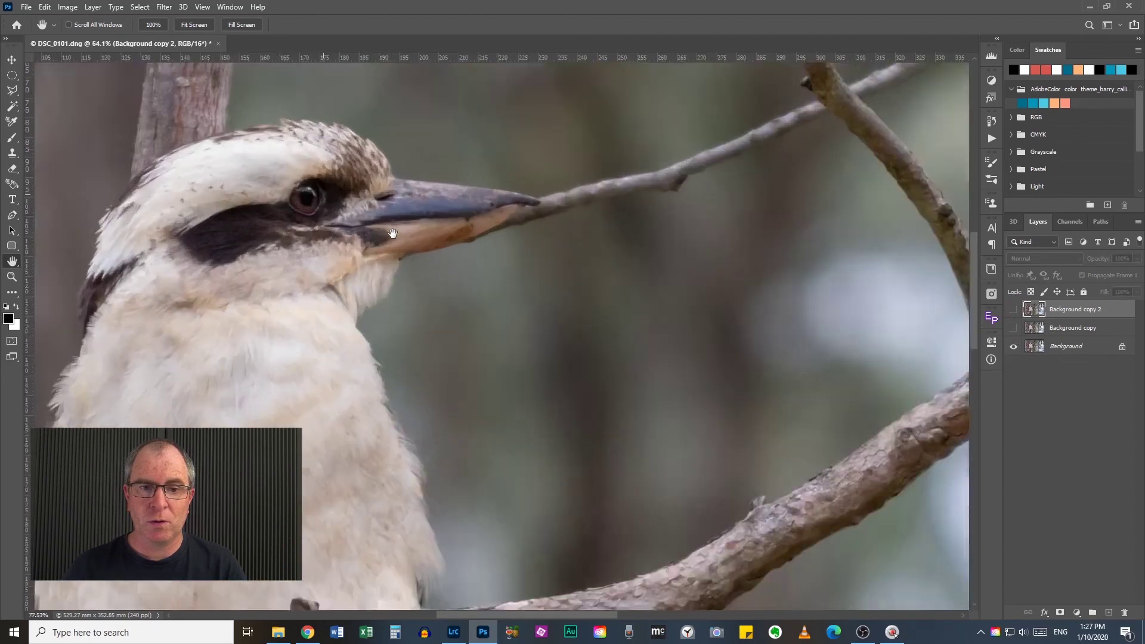
drag(337, 229, 495, 375)
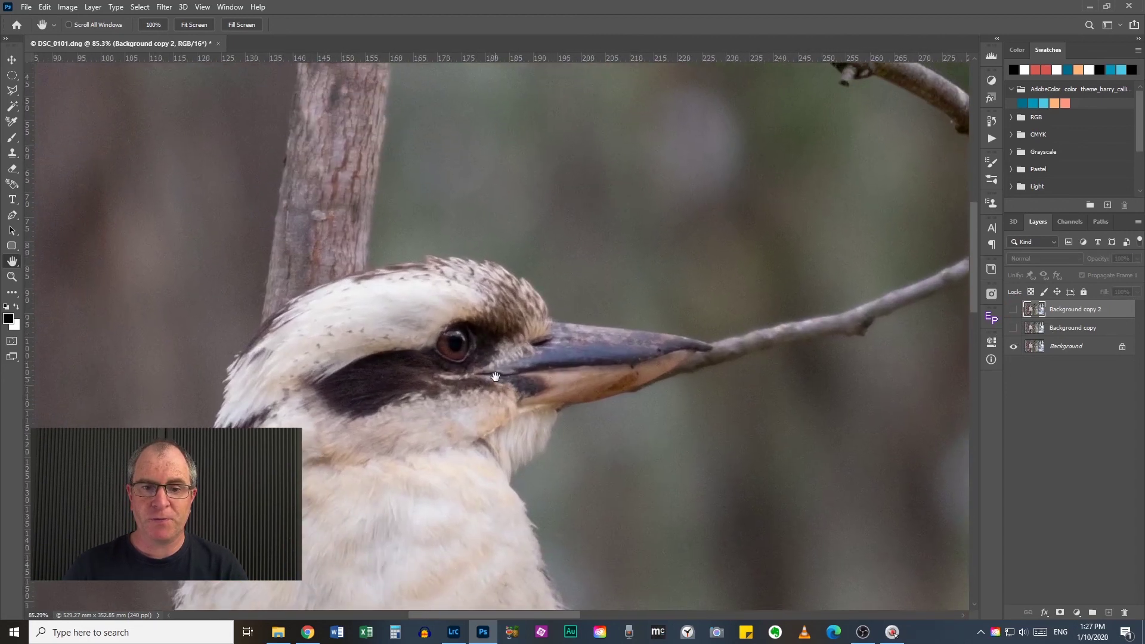
scroll(500, 354, up, 2)
click(1012, 328)
click(1012, 309)
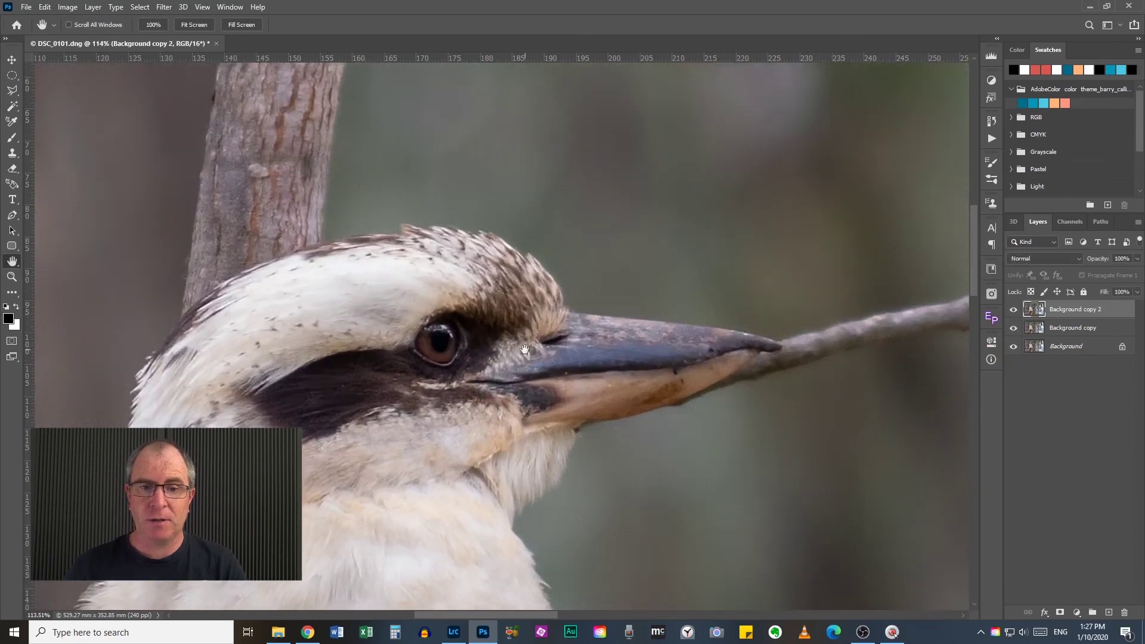
key(ctrl+0)
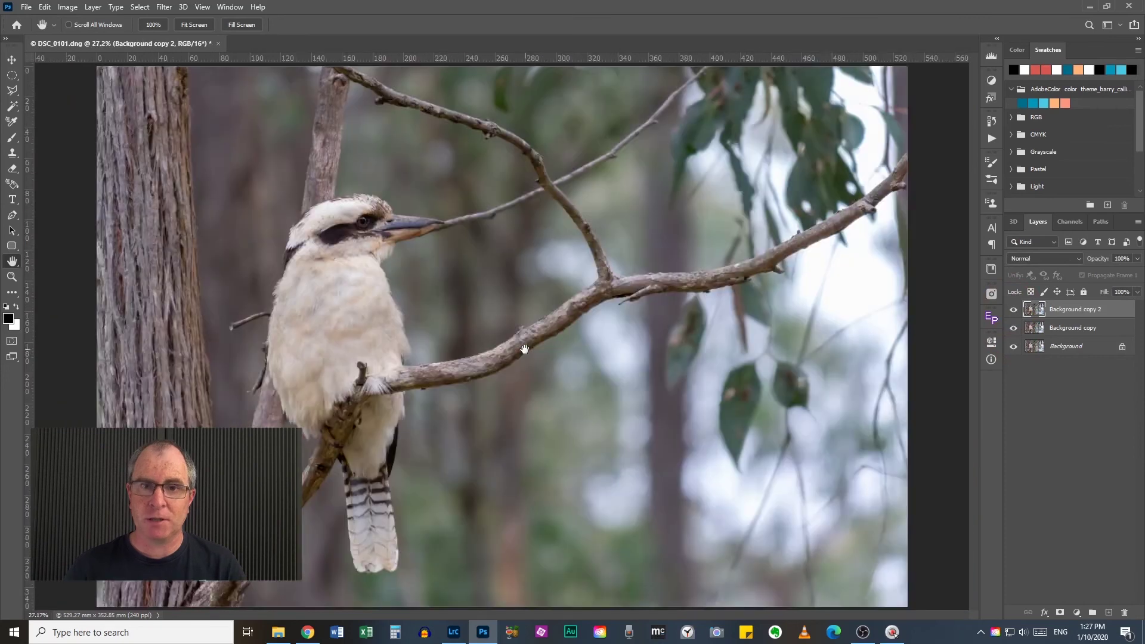
scroll(524, 349, down, 2)
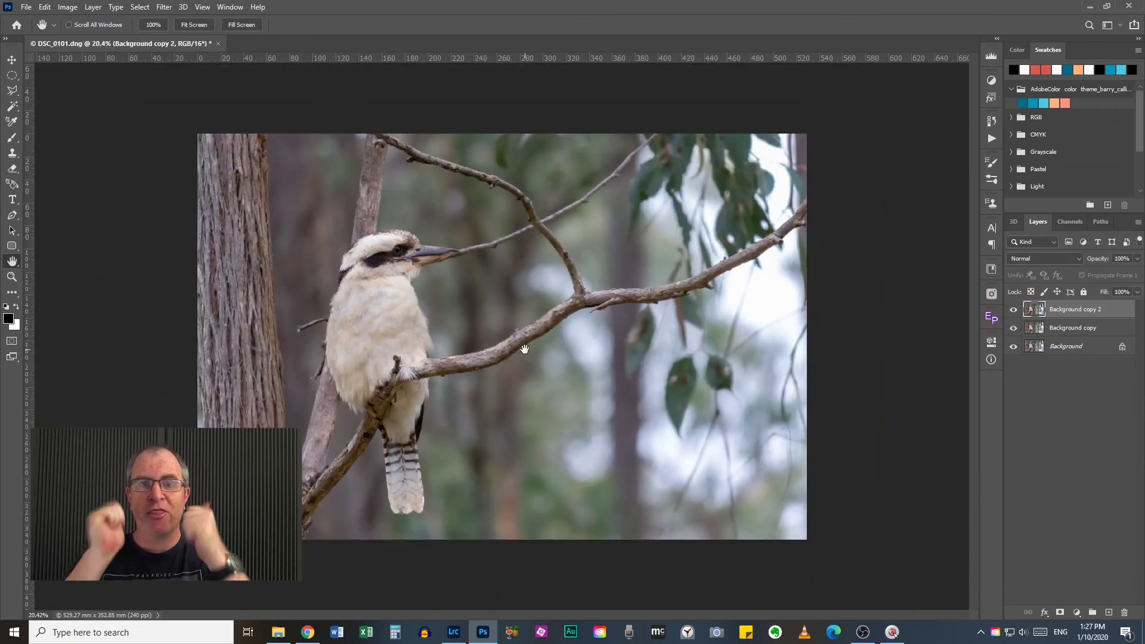